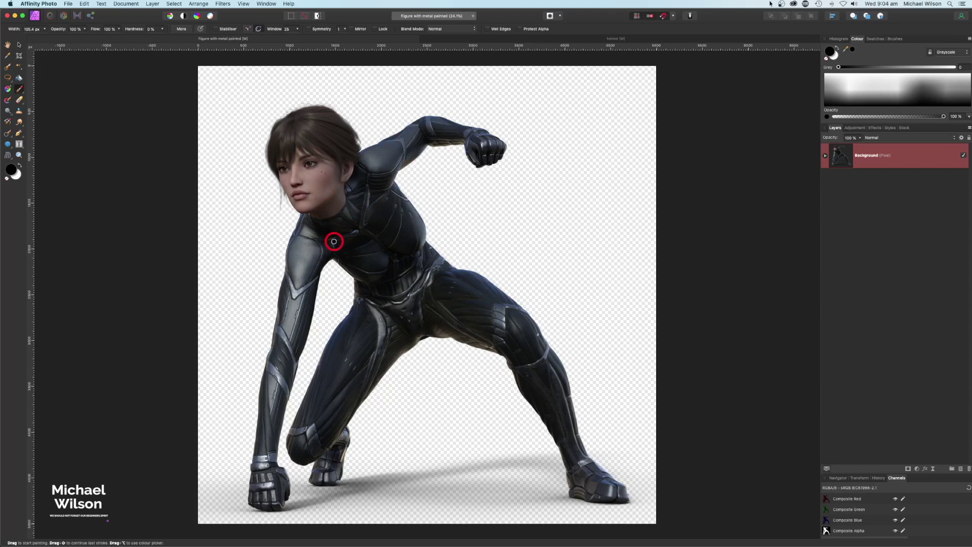
Expand the figure's Background layer and turn on the nested Overlay pixel layer that colours the suit's metal parts.
left_click(826, 156)
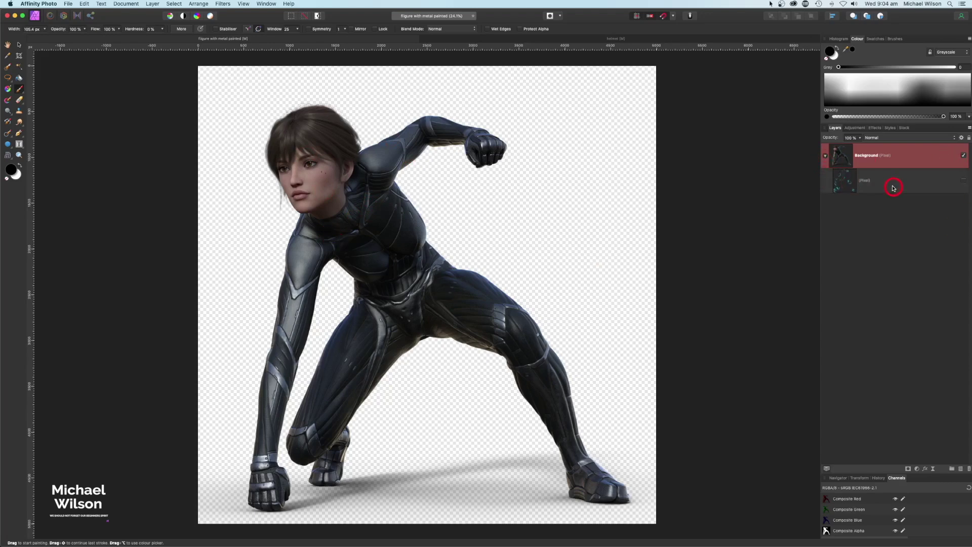
left_click(892, 185)
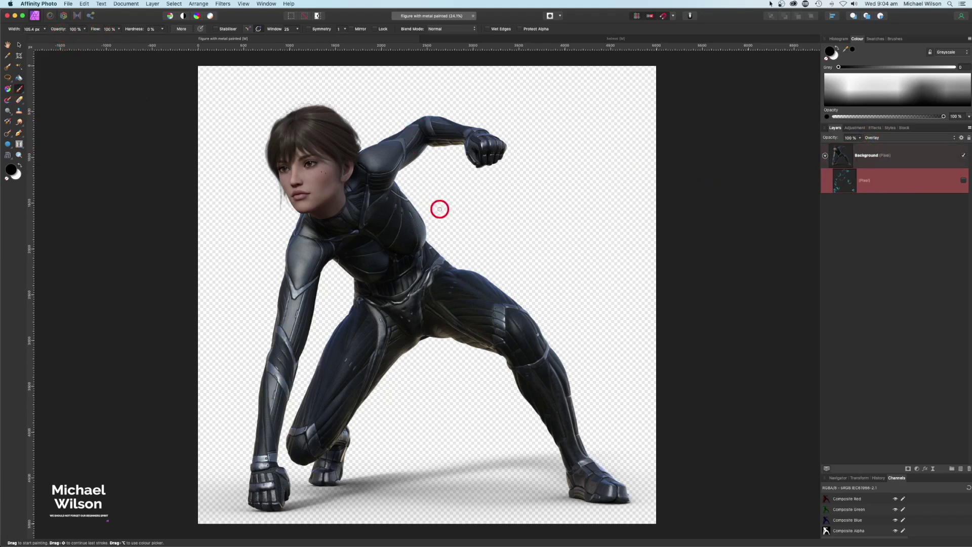
scroll(439, 209, "up", 5)
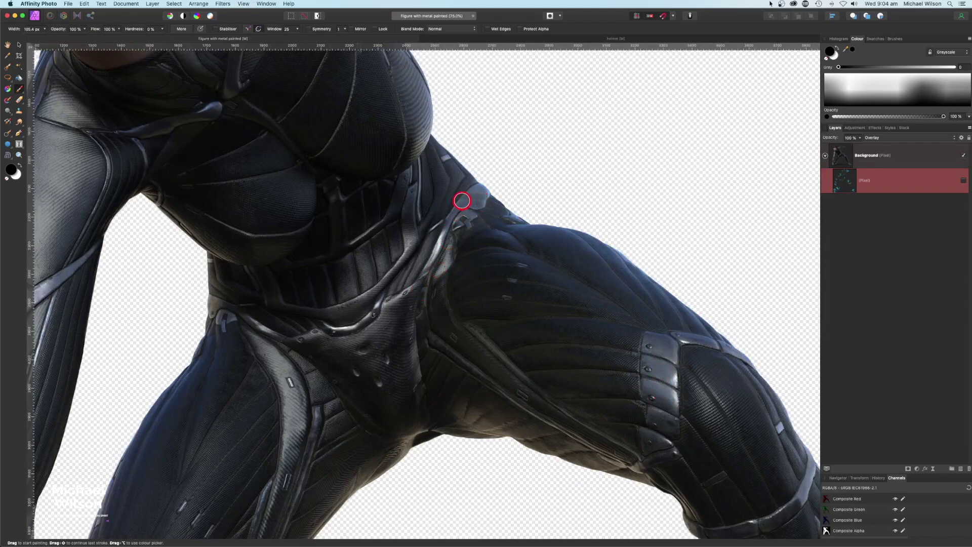
key("super+0")
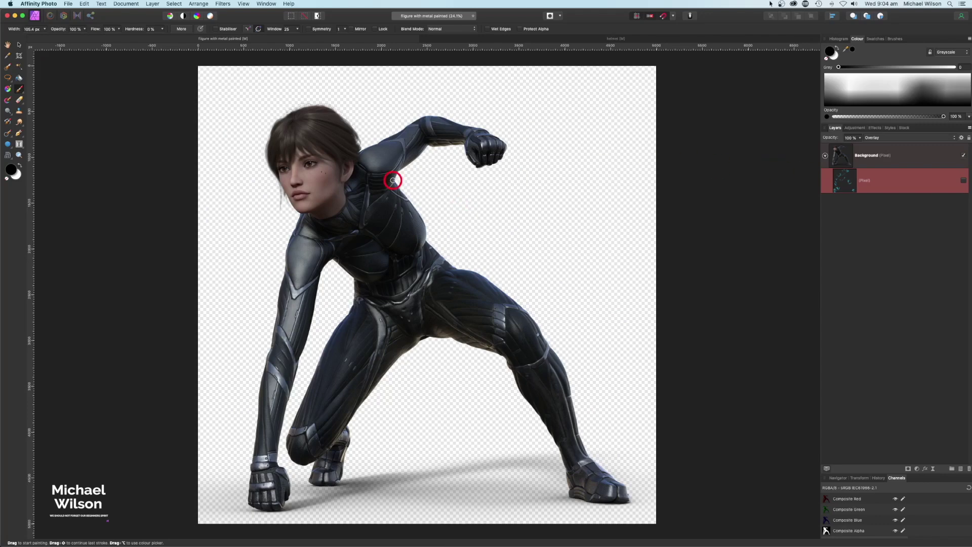
key("super+1")
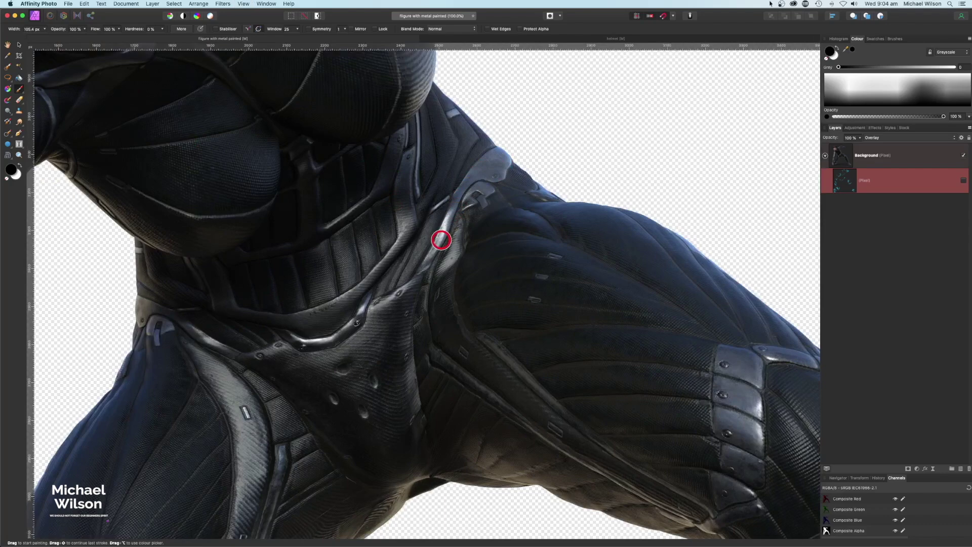
scroll(441, 239, "up", 2)
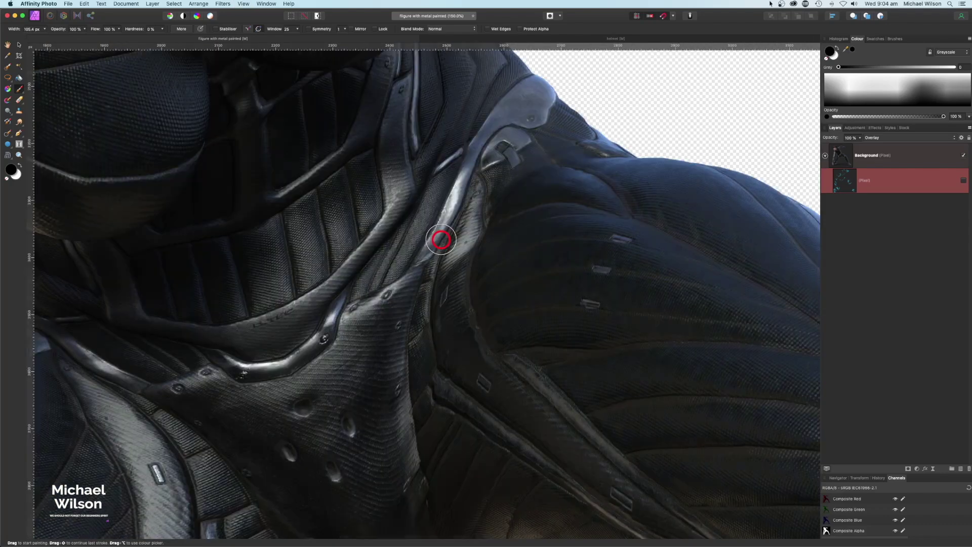
key("super+0")
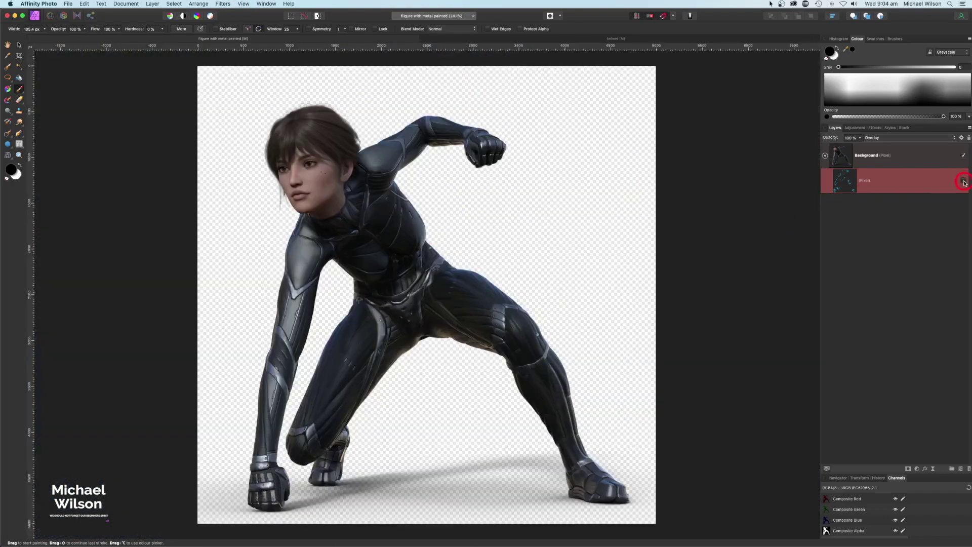
left_click(963, 181)
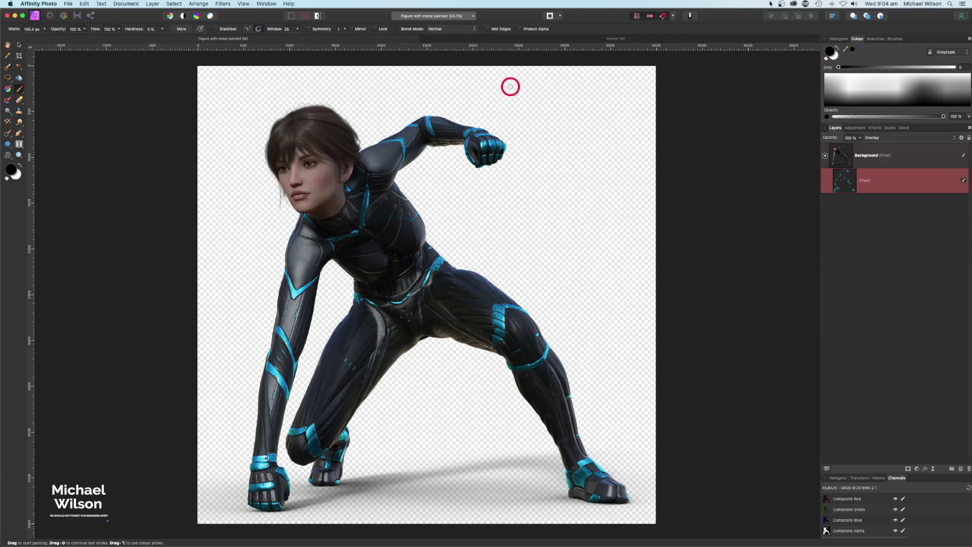
Hide the astronaut photo in the helmet document and copy its cut-out visor into the figure document as the top layer.
left_click(543, 41)
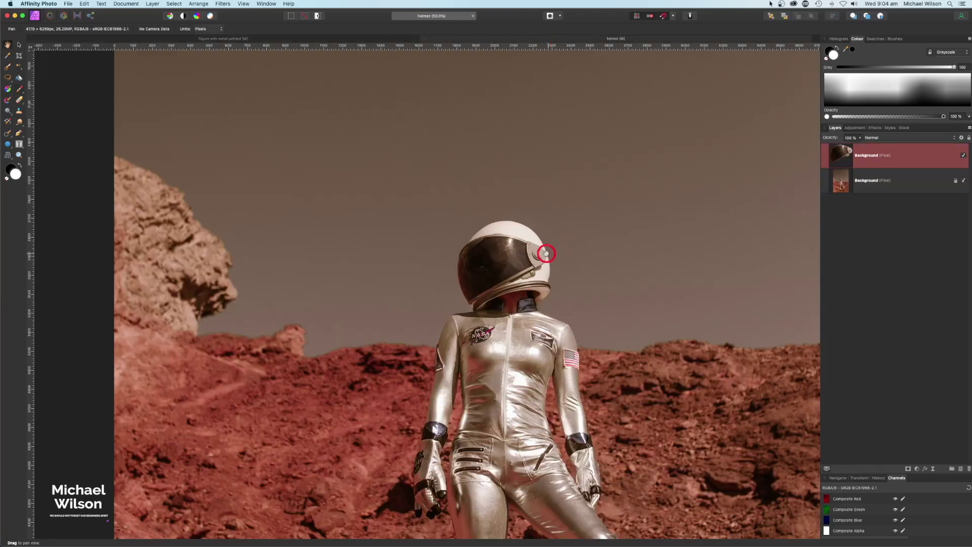
key("h")
left_click(963, 181)
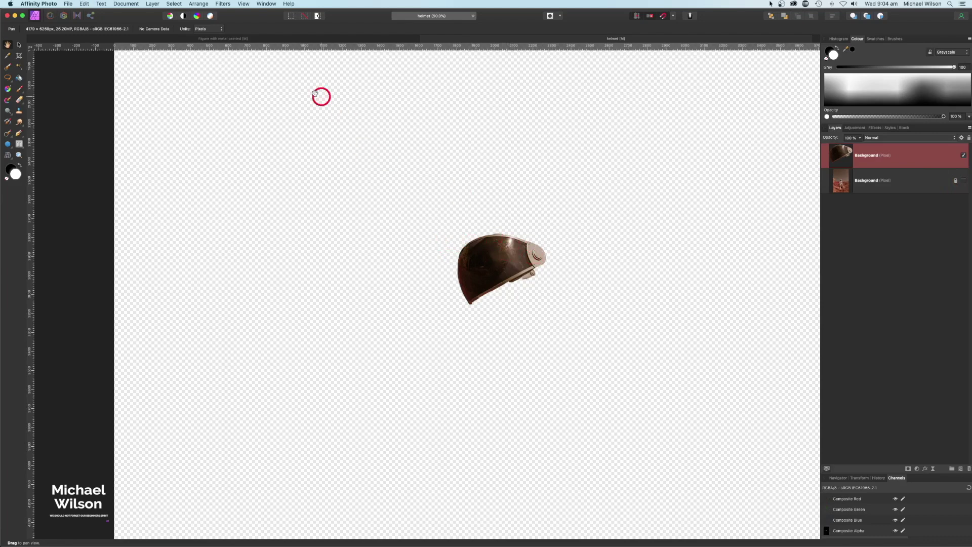
left_click(238, 39)
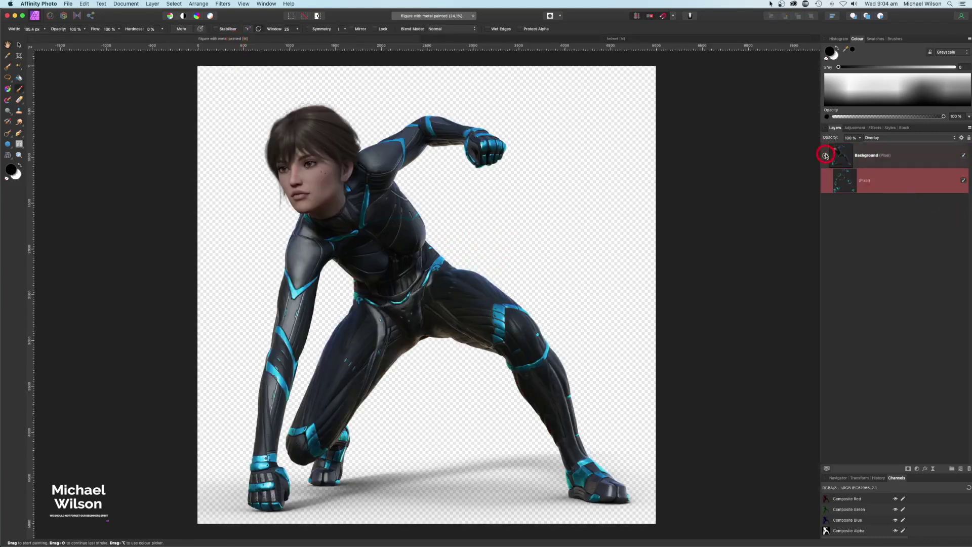
left_click(849, 154)
left_click(844, 154)
key("super+v")
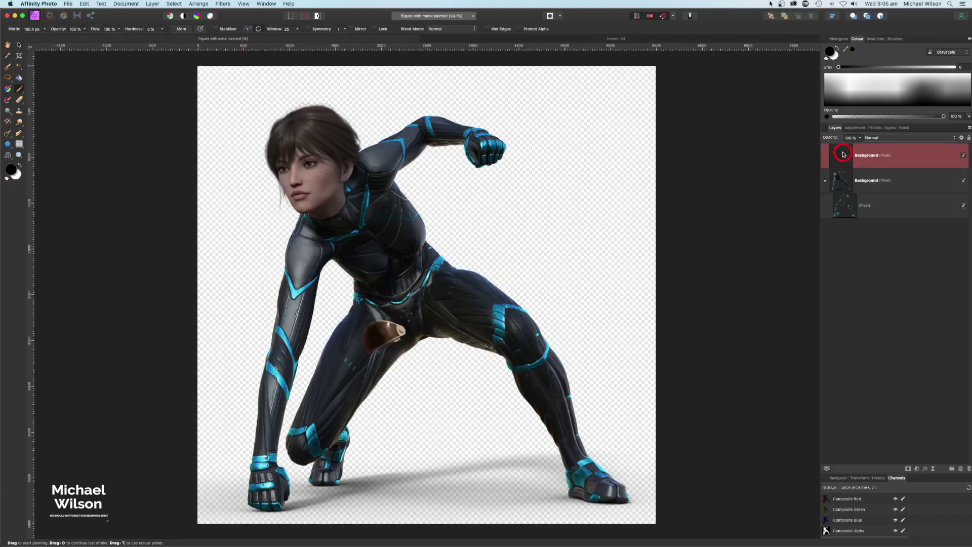
Move the visor onto the figure's face, then scale and rotate it to match the head's size and tilt.
left_click(20, 46)
left_click_drag(390, 335, 382, 243)
left_click_drag(346, 193, 333, 171)
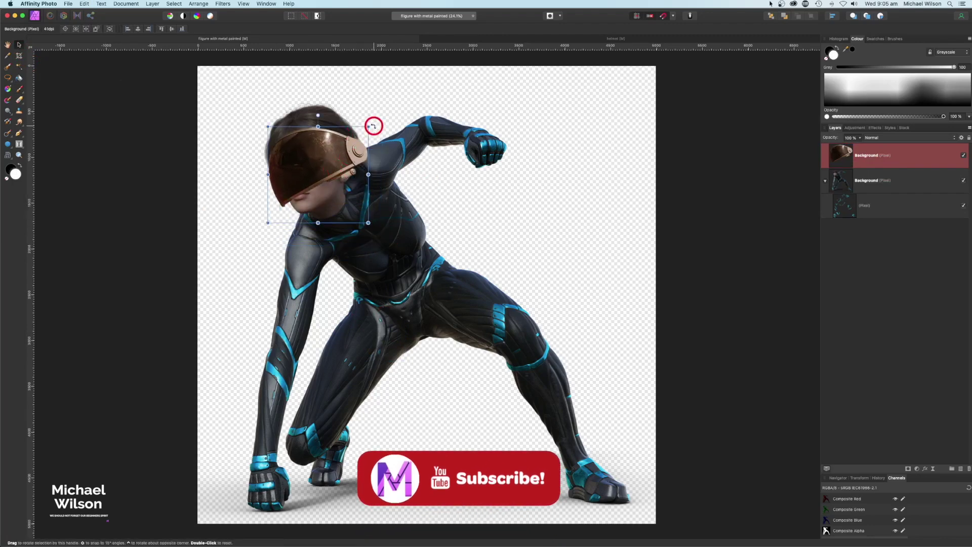
left_click_drag(368, 127, 323, 147)
left_click_drag(259, 206, 263, 205)
left_click_drag(335, 158, 482, 365)
Mesh-warp the visor so its ear piece and front edge follow the shape of the head, and apply the warp.
key("super+equal")
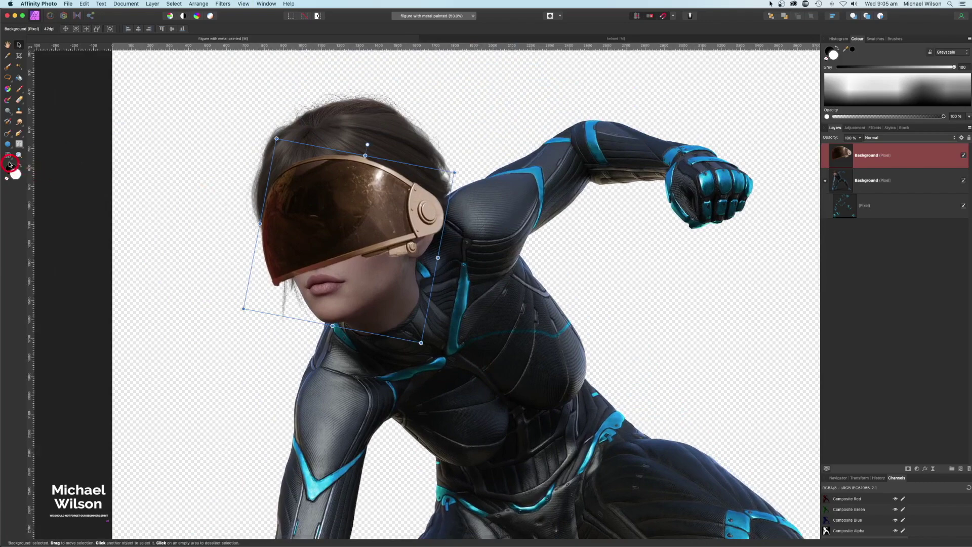
left_click(9, 157)
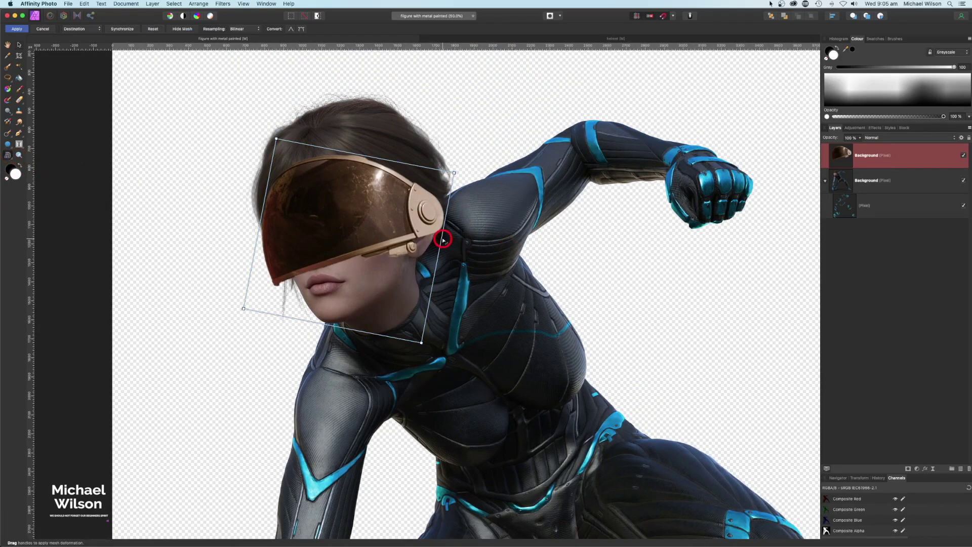
left_click_drag(442, 238, 434, 256)
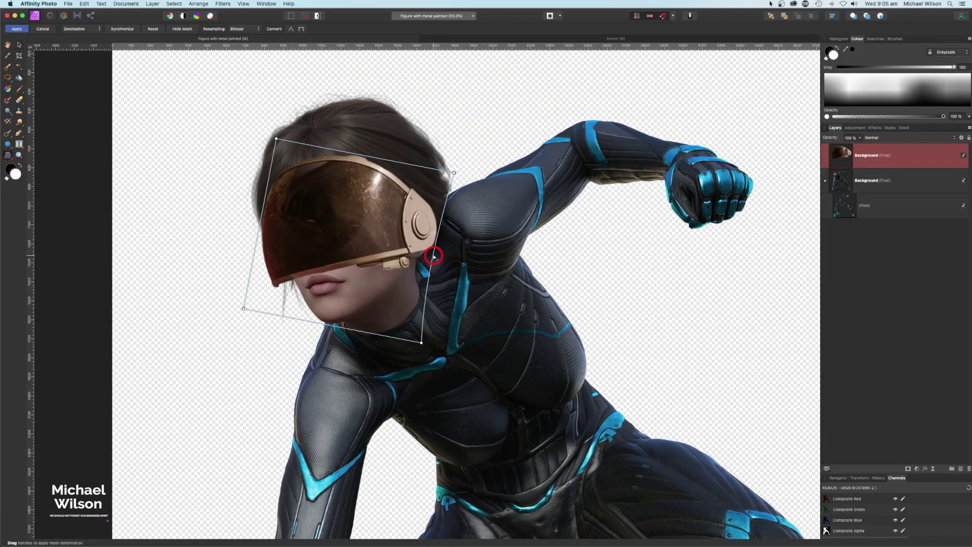
left_click_drag(249, 278, 257, 181)
left_click_drag(243, 305, 266, 223)
left_click_drag(303, 321, 313, 303)
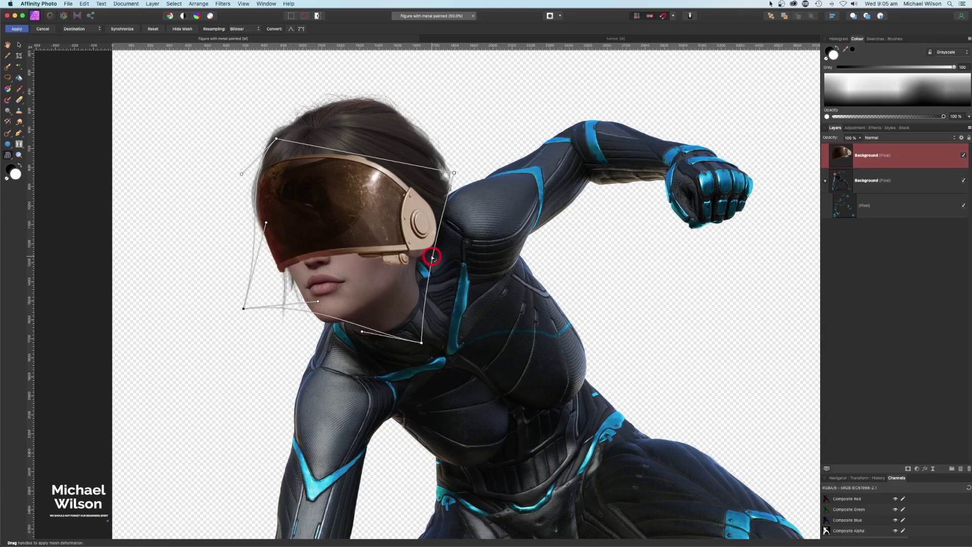
left_click_drag(432, 260, 429, 262)
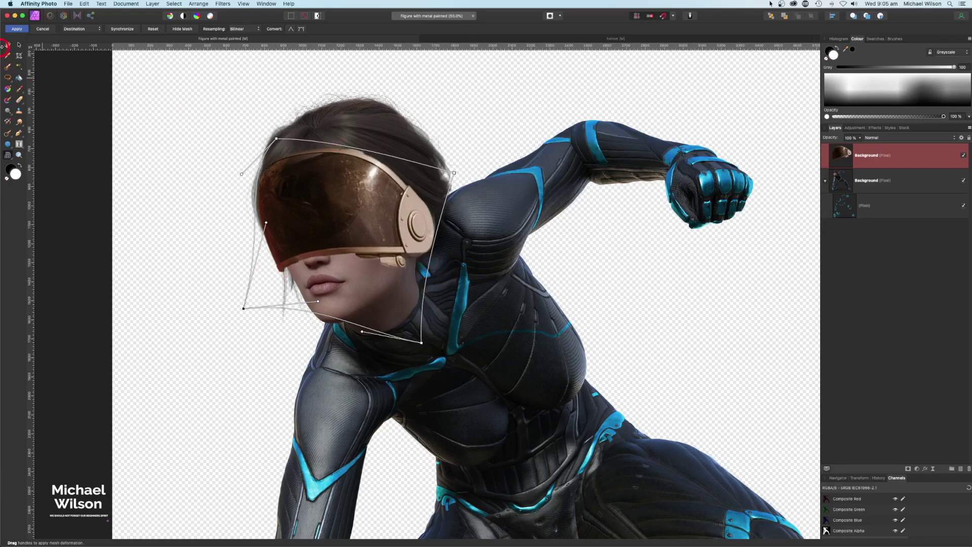
left_click(17, 29)
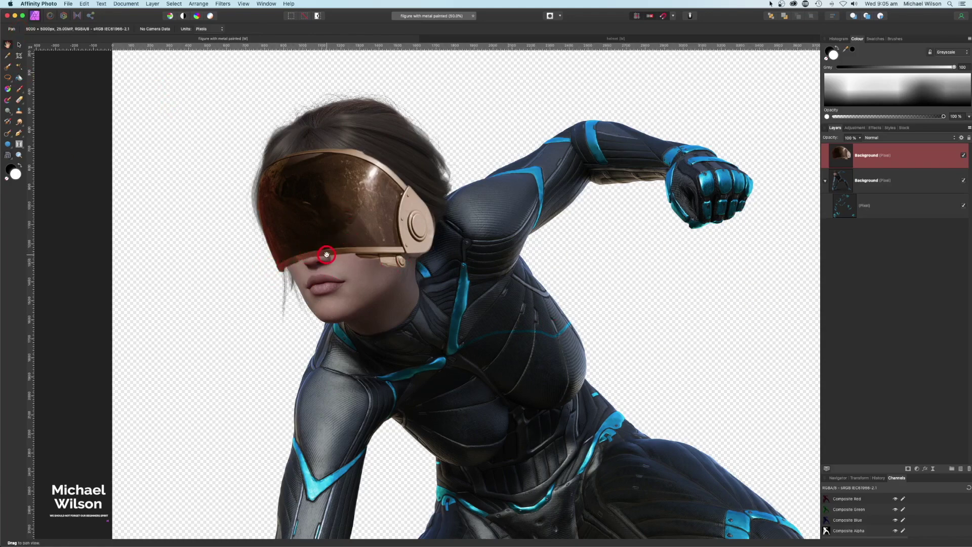
Start another mesh warp on the visor and add two horizontal and two vertical grid lines around its lower edge.
left_click(9, 157)
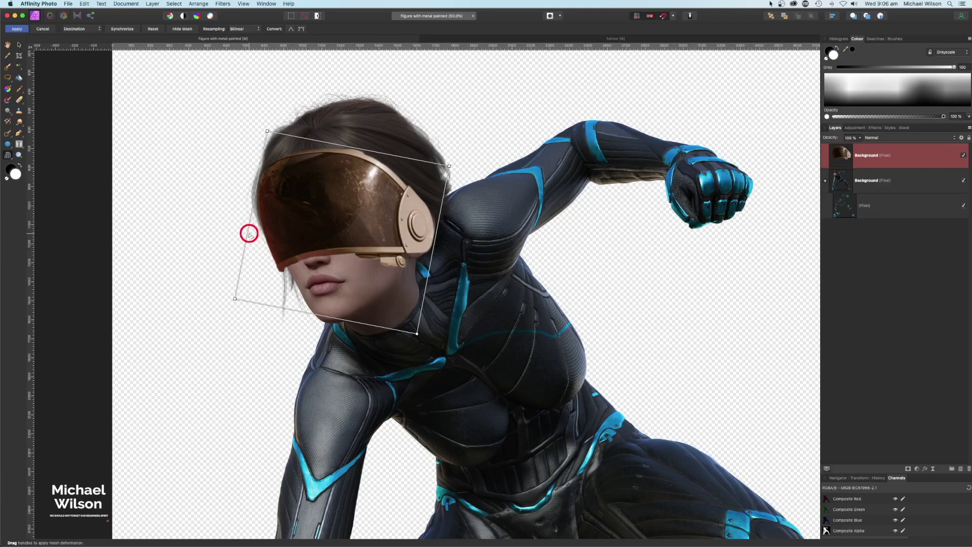
left_click(248, 234)
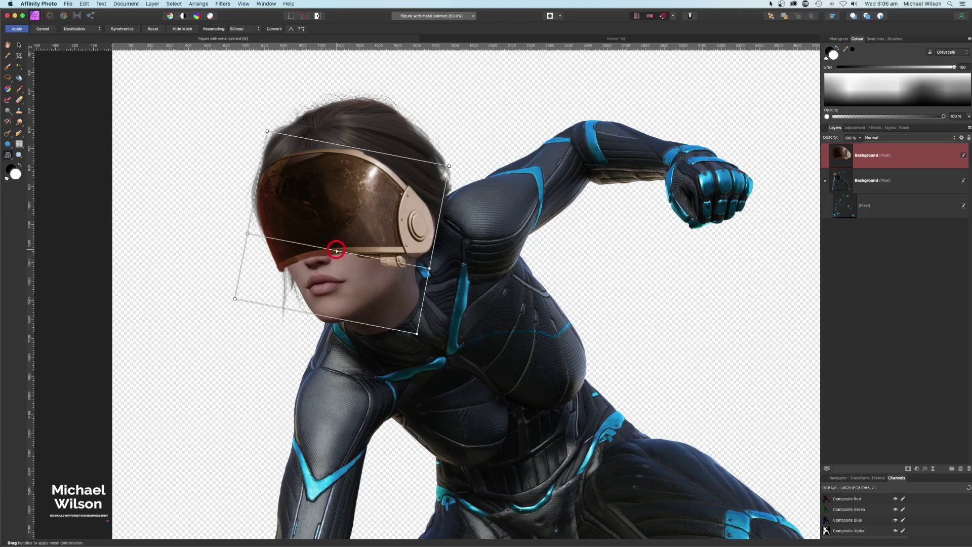
left_click(239, 275)
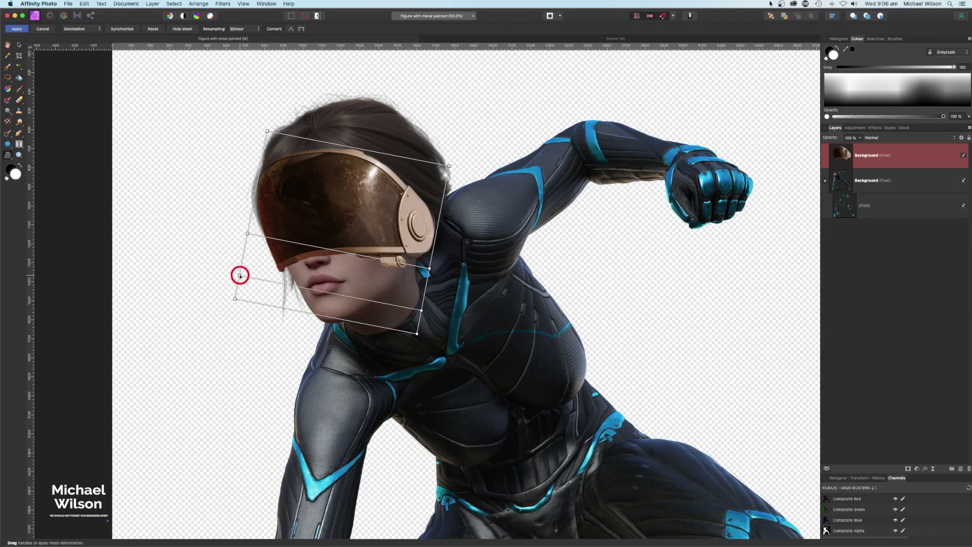
left_click(289, 242)
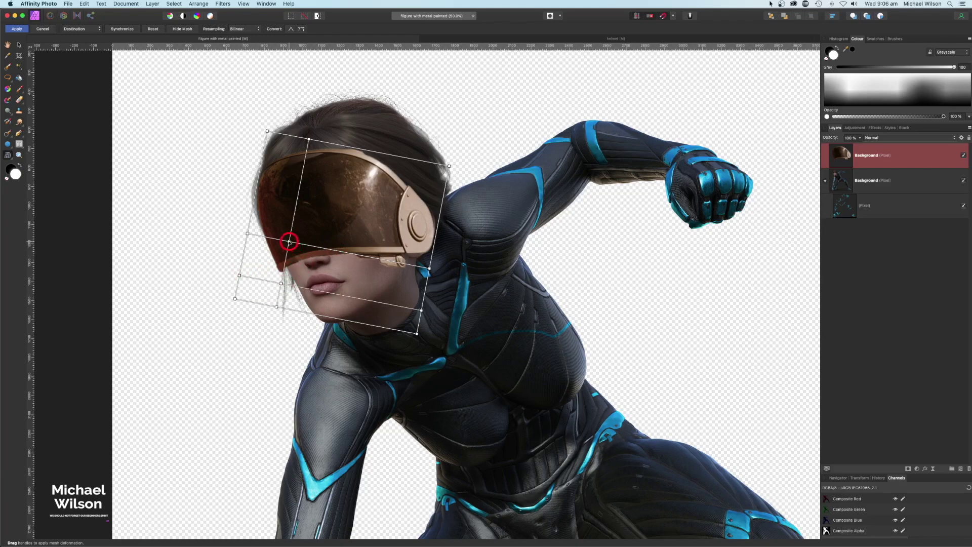
left_click(349, 253)
scroll(412, 259, "up", 3)
scroll(314, 238, "down", 2)
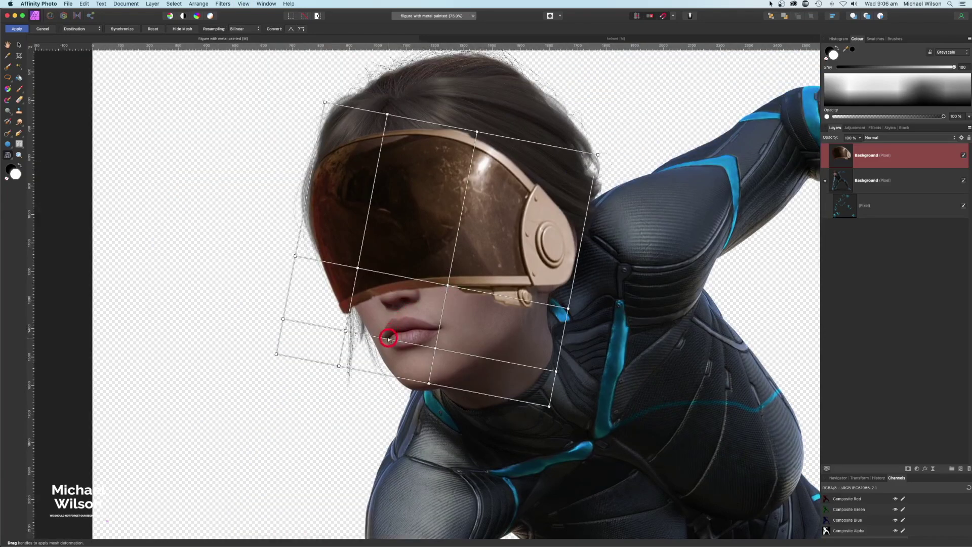
Bend the mesh upward above the nose to curve the visor's lower edge, and apply the warp.
left_click_drag(389, 338, 394, 306)
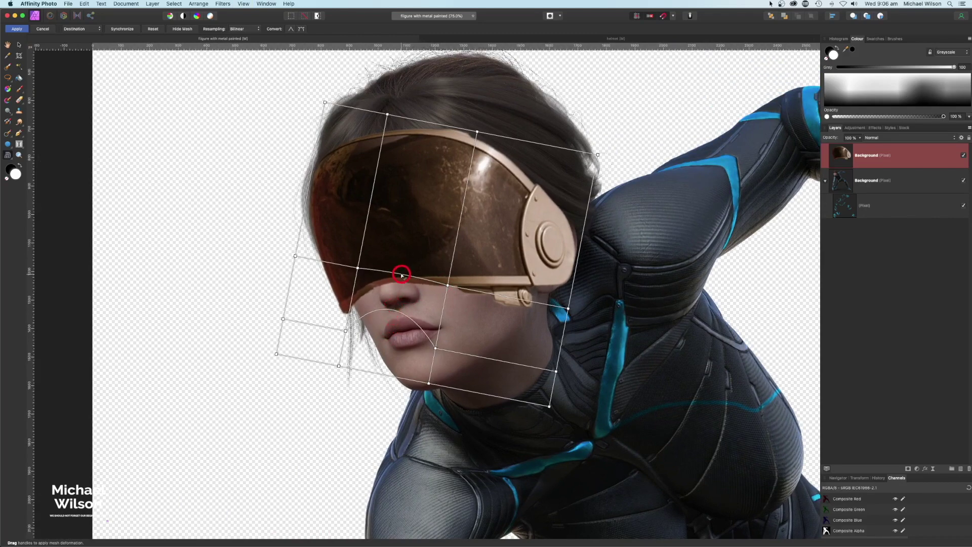
left_click_drag(416, 322, 419, 312)
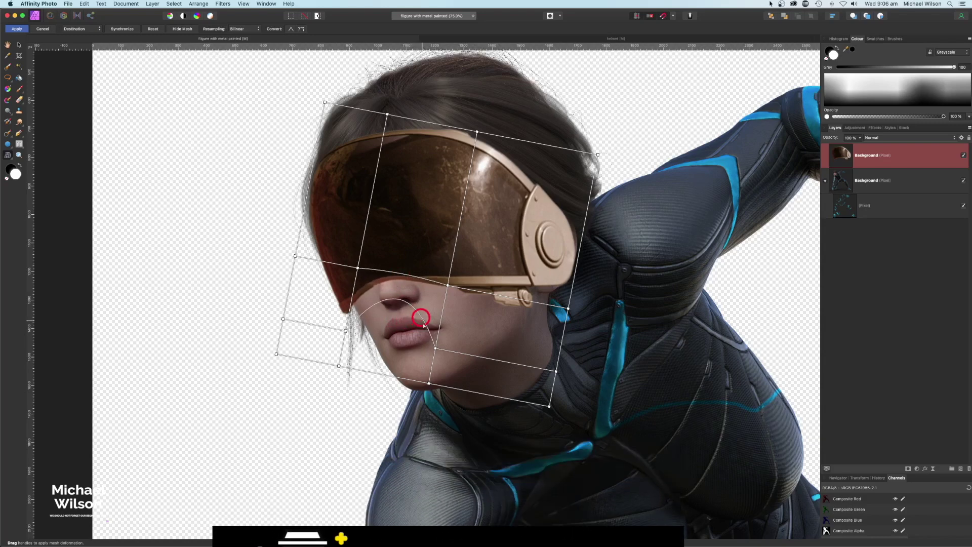
left_click(19, 29)
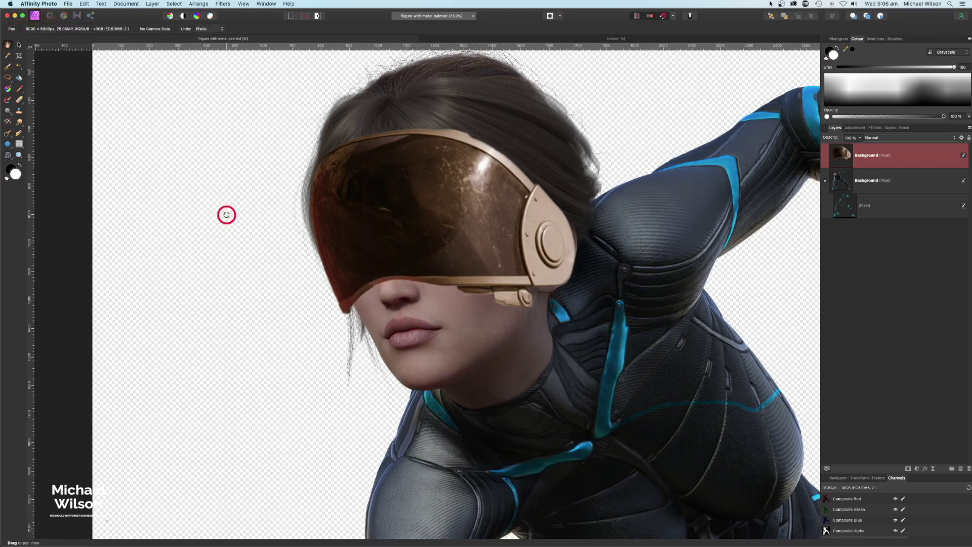
Add a mask to the visor layer and set up the Paint Brush in black with 5% flow.
key("super+0")
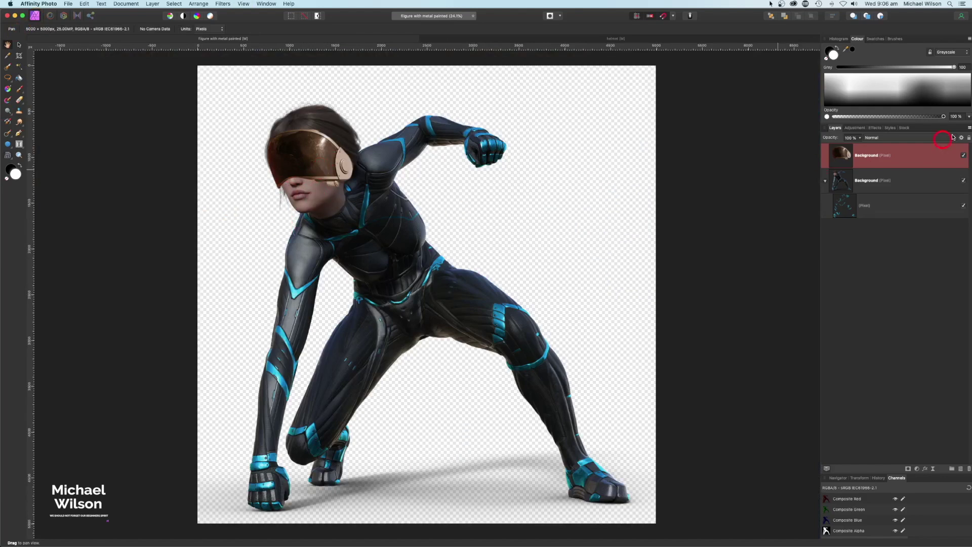
left_click(909, 469)
left_click(888, 248)
left_click_drag(852, 186, 874, 207)
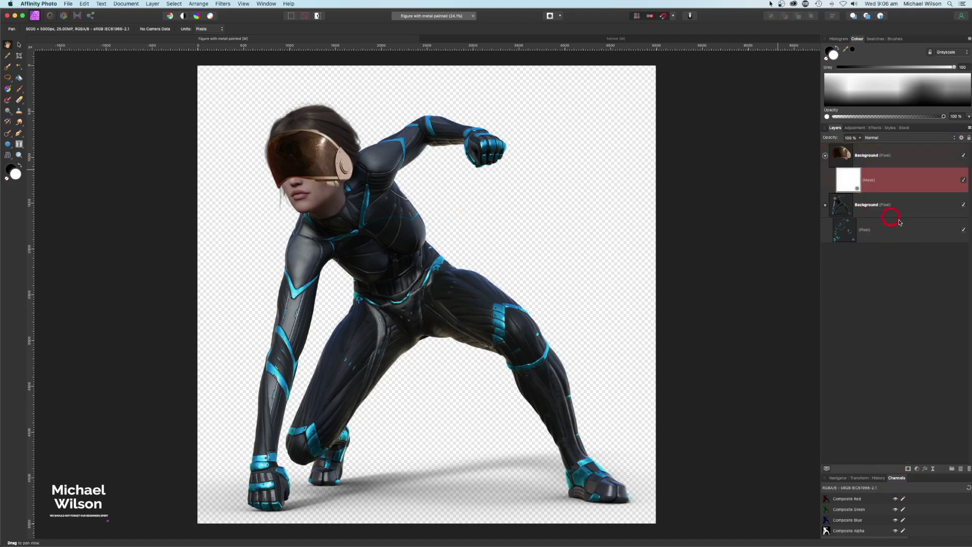
left_click(20, 81)
left_click(19, 90)
key("x")
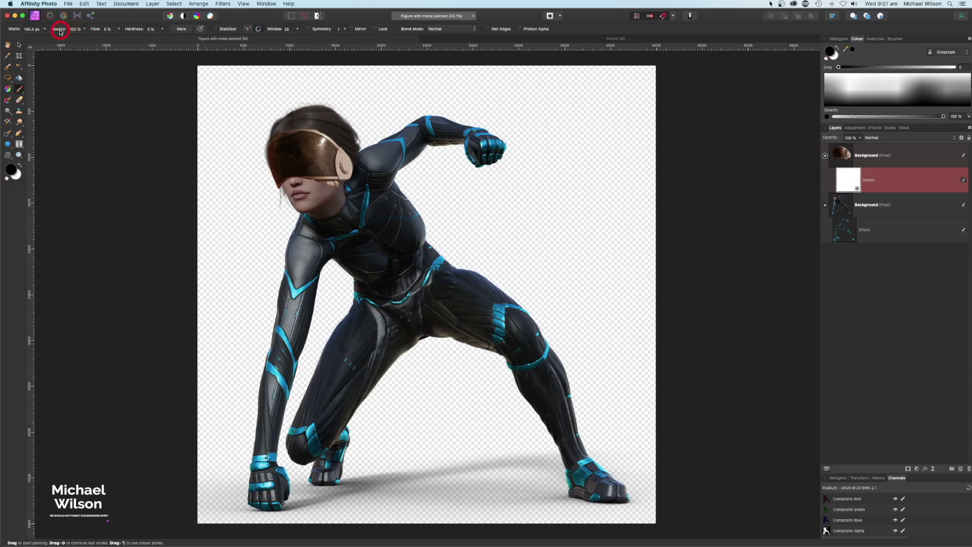
Enlarge the brush and paint on the mask over the middle of the visor to let the eyes show through.
key("super+equal")
key("space")
left_click_drag(182, 121, 423, 379)
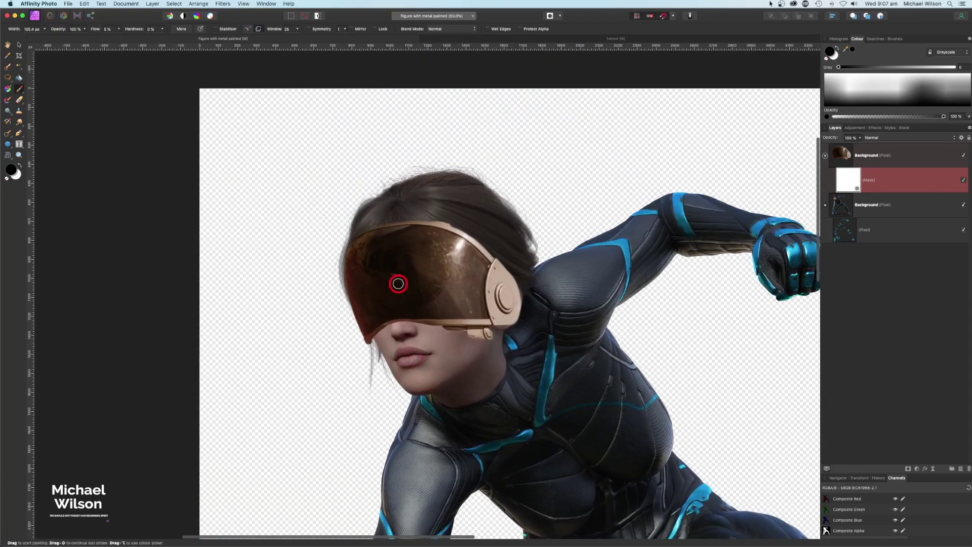
key("bracketright")
key("bracketright")
key("bracketright")
key("bracketright")
key("bracketright")
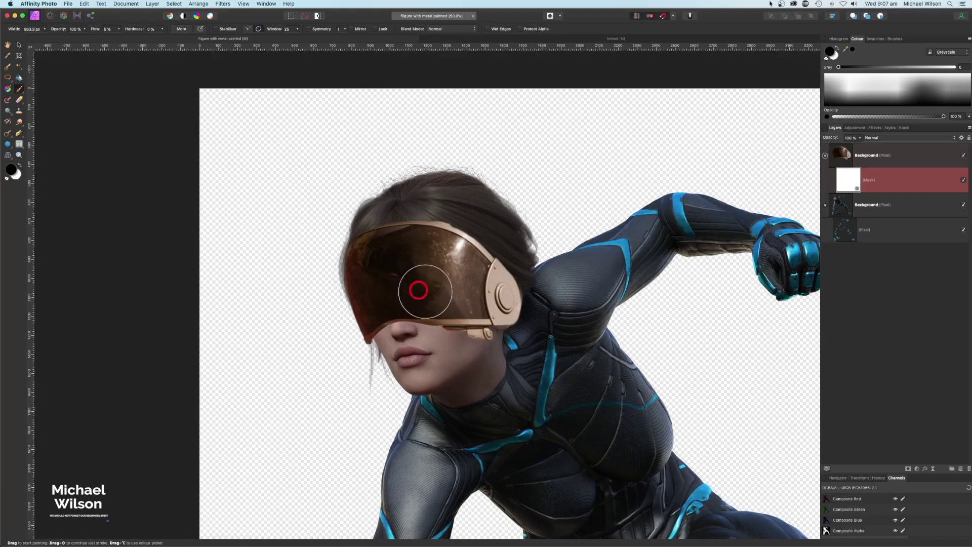
mouse_move(378, 289)
left_mouse_down()
mouse_move(459, 295)
mouse_move(382, 288)
mouse_move(392, 334)
mouse_move(463, 422)
mouse_move(369, 301)
mouse_move(384, 300)
mouse_move(434, 408)
mouse_move(395, 235)
mouse_move(375, 275)
left_mouse_up()
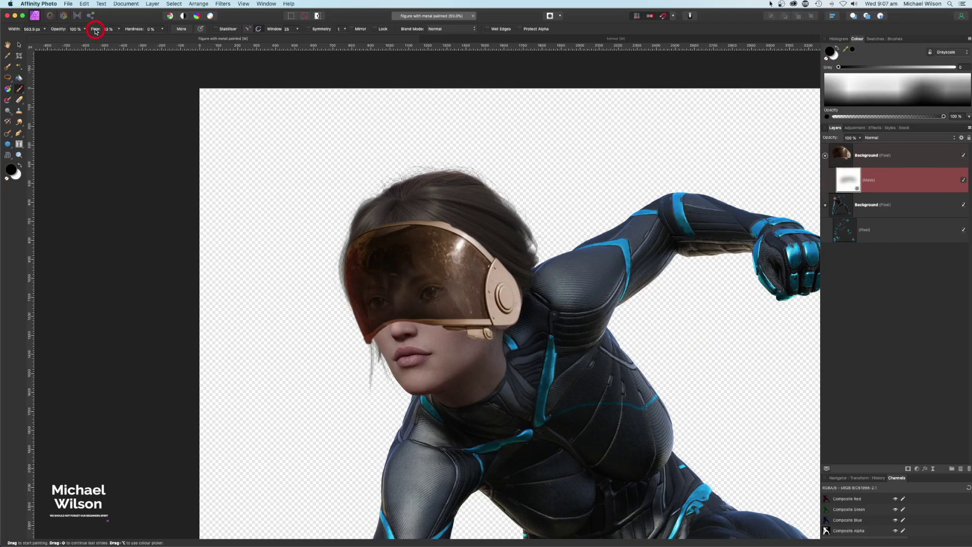
Raise the brush flow to 10%, mask out the visor's upper part to uncover the hair, and collapse the layer.
left_click_drag(94, 30, 93, 31)
mouse_move(381, 218)
left_mouse_down()
mouse_move(360, 241)
mouse_move(347, 269)
mouse_move(370, 257)
mouse_move(384, 230)
mouse_move(442, 222)
mouse_move(466, 245)
mouse_move(475, 234)
mouse_move(485, 256)
mouse_move(484, 238)
mouse_move(464, 241)
mouse_move(454, 229)
mouse_move(390, 227)
mouse_move(402, 235)
mouse_move(450, 224)
mouse_move(457, 245)
mouse_move(477, 244)
mouse_move(490, 257)
mouse_move(474, 230)
mouse_move(404, 213)
mouse_move(353, 261)
mouse_move(352, 309)
mouse_move(348, 258)
mouse_move(390, 210)
mouse_move(428, 232)
mouse_move(422, 239)
mouse_move(435, 228)
mouse_move(488, 247)
mouse_move(495, 292)
left_mouse_up()
mouse_move(496, 282)
left_mouse_down()
mouse_move(465, 270)
mouse_move(437, 246)
mouse_move(479, 287)
mouse_move(490, 291)
mouse_move(432, 241)
mouse_move(467, 273)
mouse_move(474, 255)
mouse_move(518, 263)
mouse_move(481, 246)
mouse_move(546, 279)
mouse_move(465, 228)
mouse_move(369, 249)
left_mouse_up()
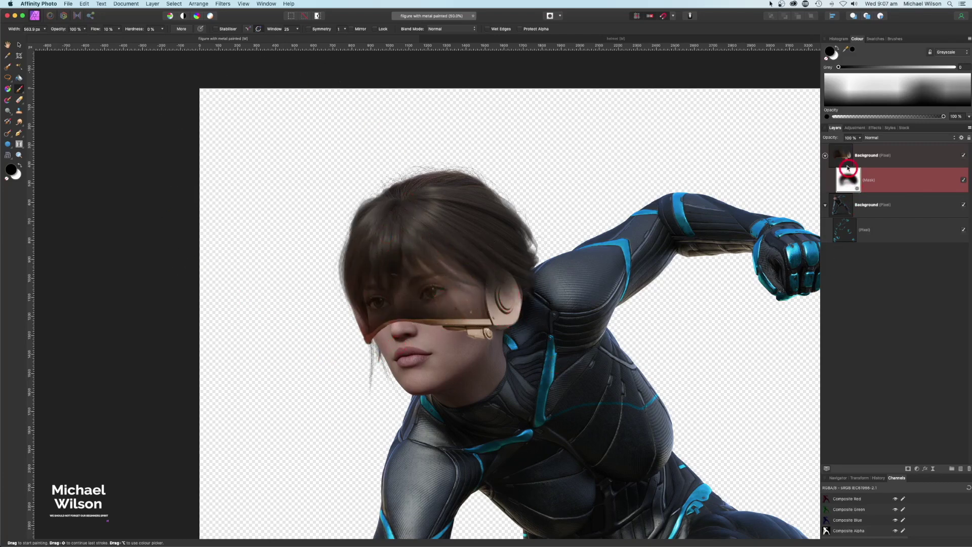
left_click(825, 155)
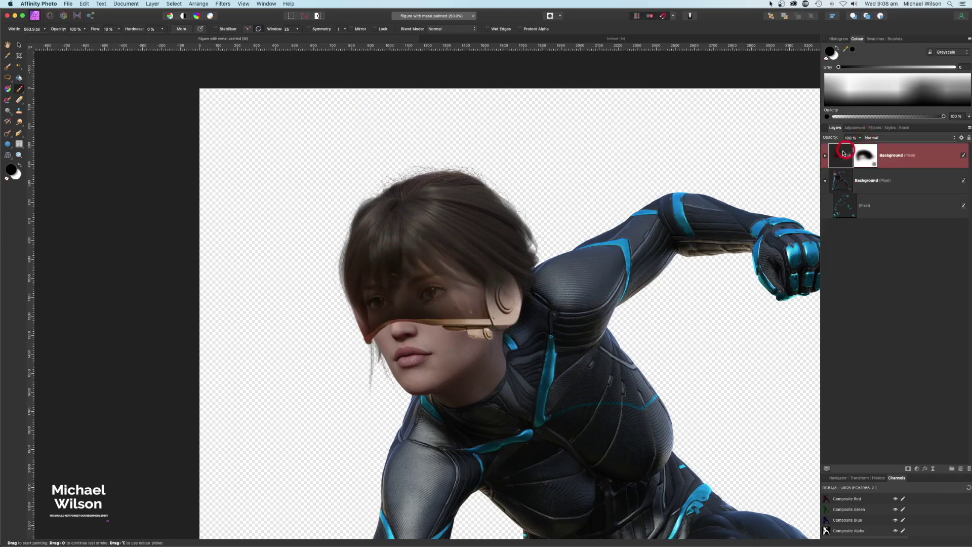
Add a Recolour adjustment clipped inside the visor layer, shift its hue to the suit's cyan-blue, and collapse the layer.
left_click(918, 469)
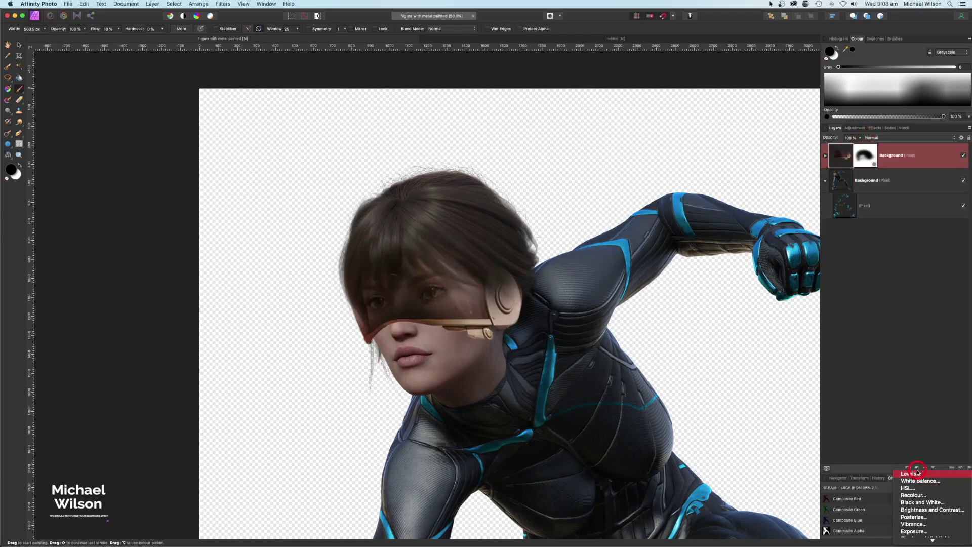
left_click(914, 495)
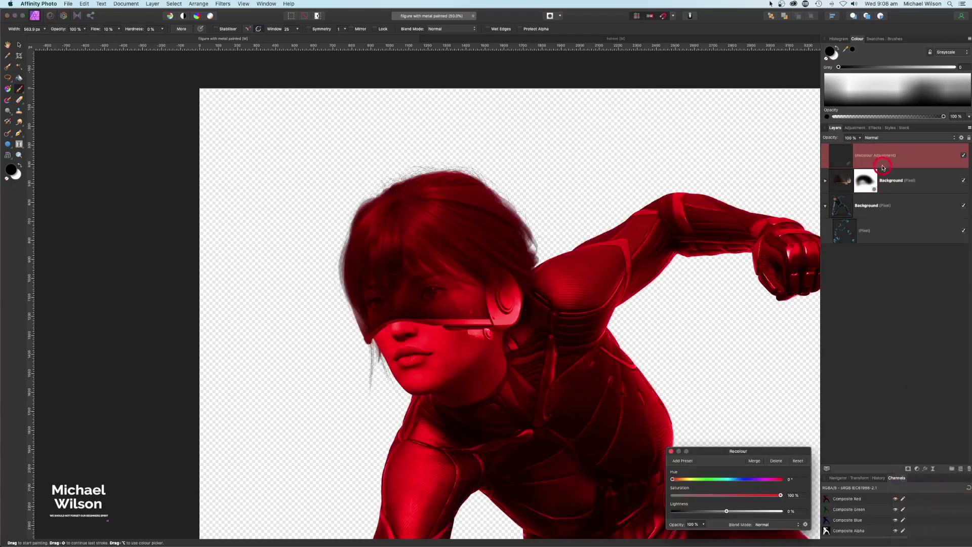
left_click_drag(884, 157, 862, 182)
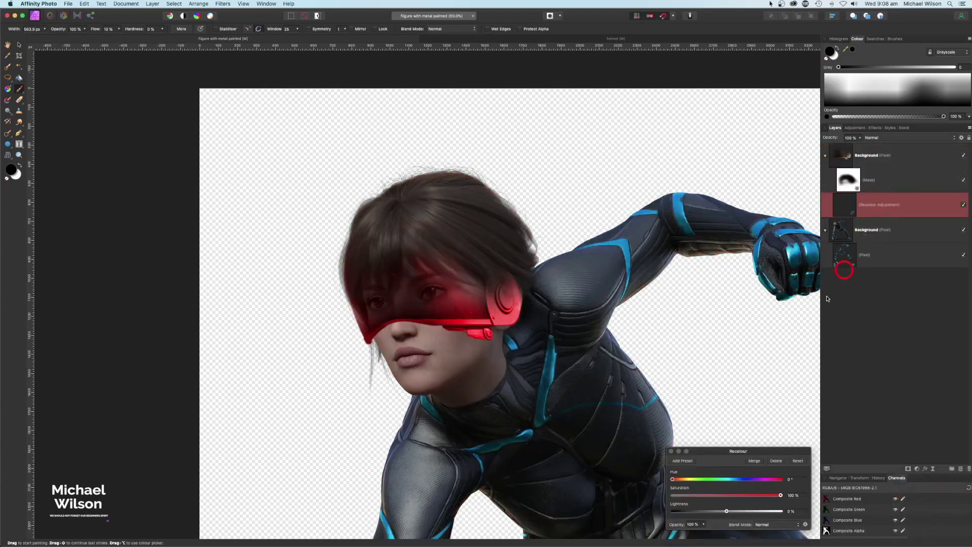
left_click_drag(674, 479, 735, 484)
left_click(670, 452)
left_click_drag(839, 201, 825, 154)
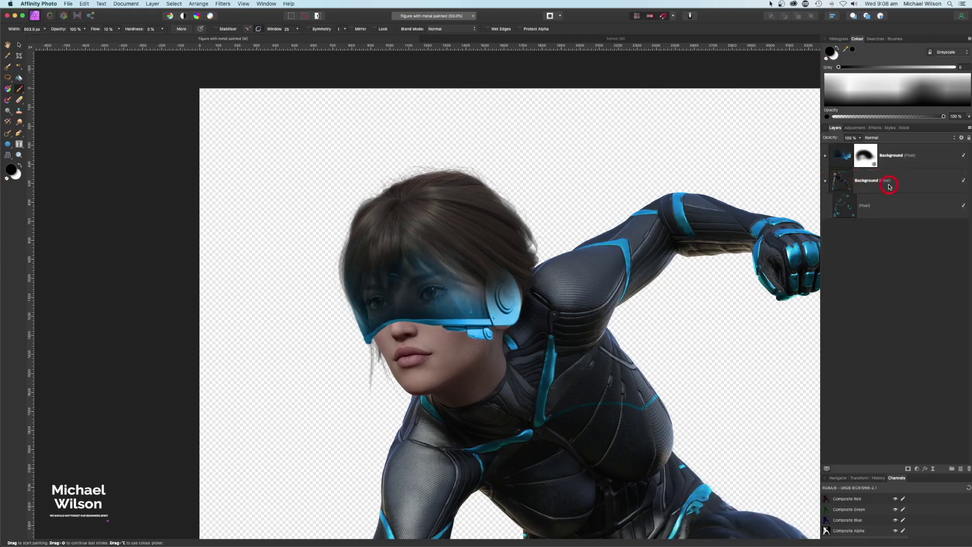
Add a new pixel layer above the figure and paint a soft black shadow beneath the visor's lower edge with a 111 px brush.
left_click(858, 183)
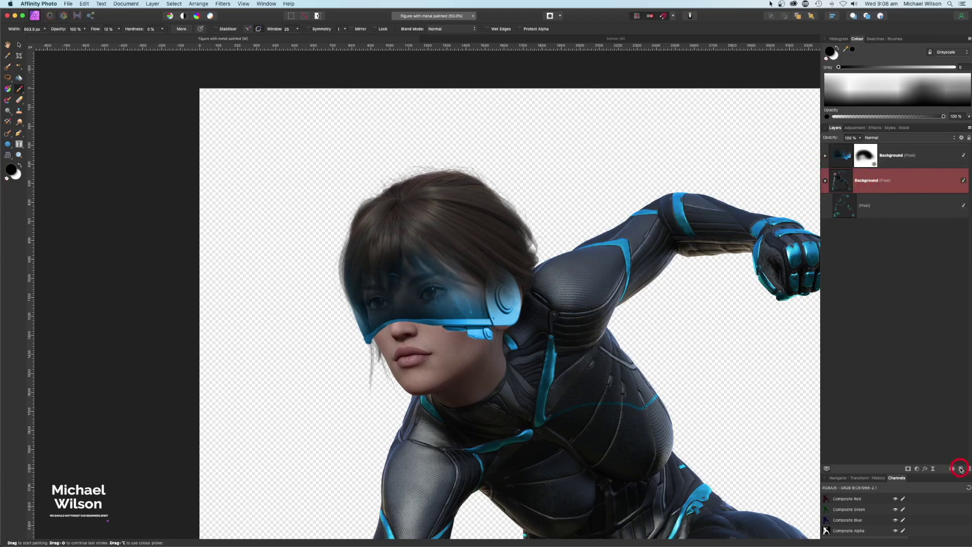
left_click(961, 469)
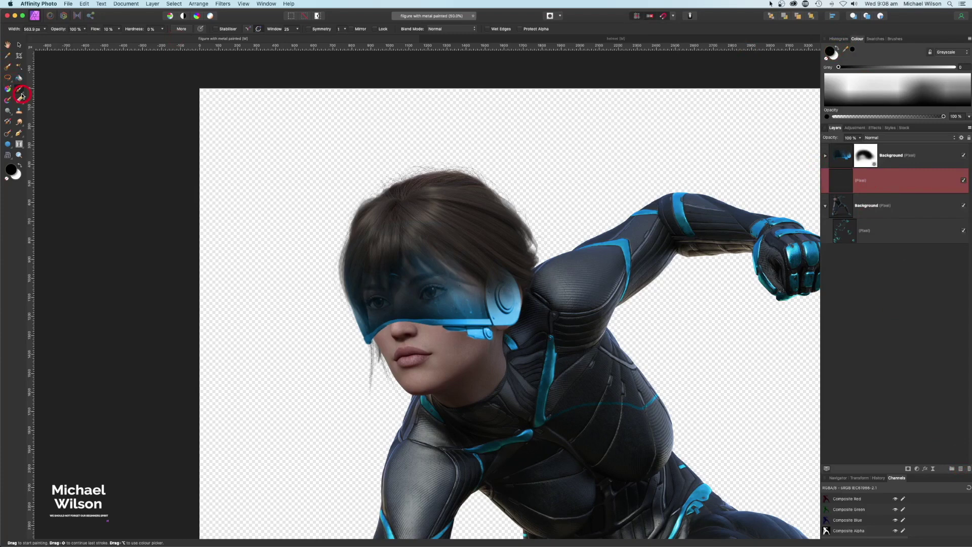
type("0")
key("bracketleft")
key("bracketleft")
key("bracketleft")
key("bracketleft")
key("bracketleft")
key("bracketleft")
key("bracketleft")
key("bracketleft")
mouse_move(415, 297)
left_mouse_down()
mouse_move(372, 339)
mouse_move(403, 324)
mouse_move(494, 339)
mouse_move(386, 329)
mouse_move(471, 337)
mouse_move(428, 329)
left_mouse_up()
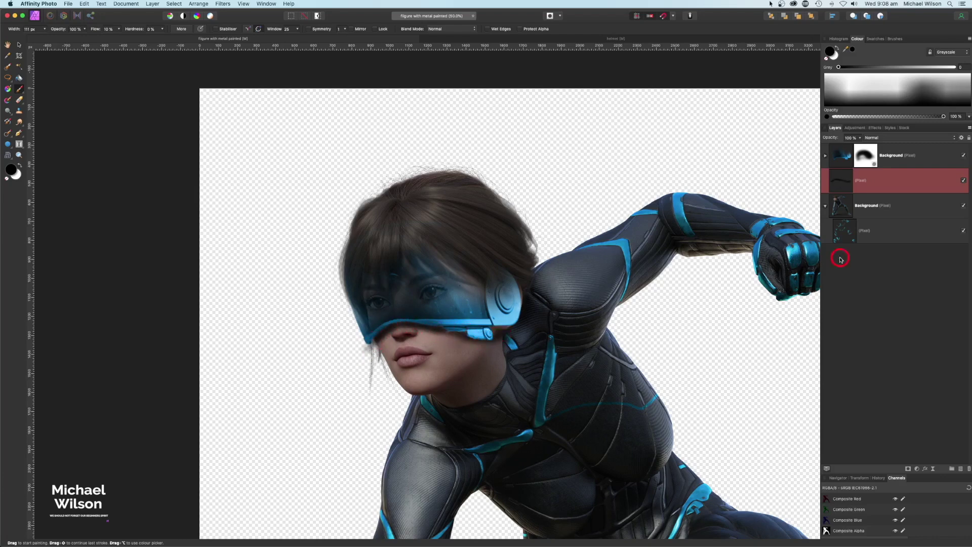
Lower the opacity of the shadow layer beneath the visor to soften the shadow.
left_click(859, 139)
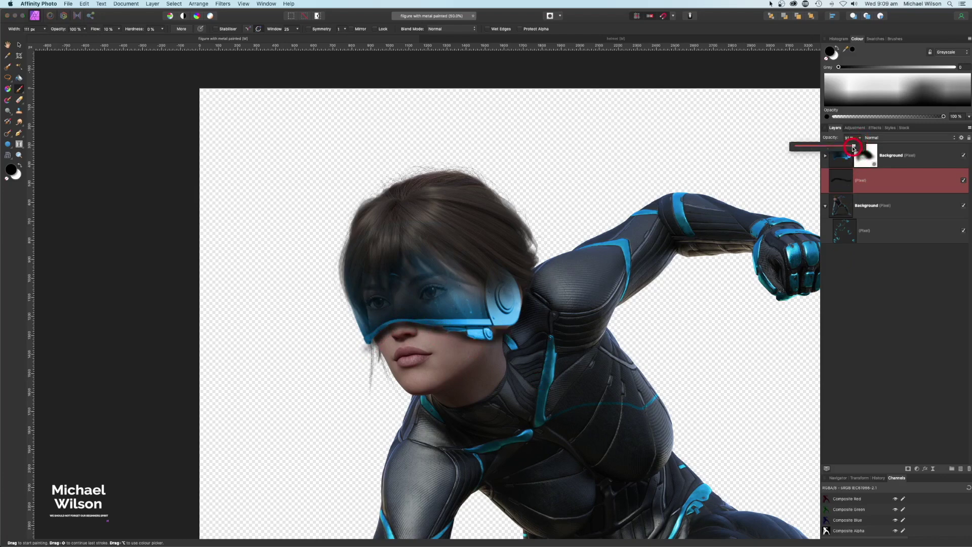
left_click(375, 332)
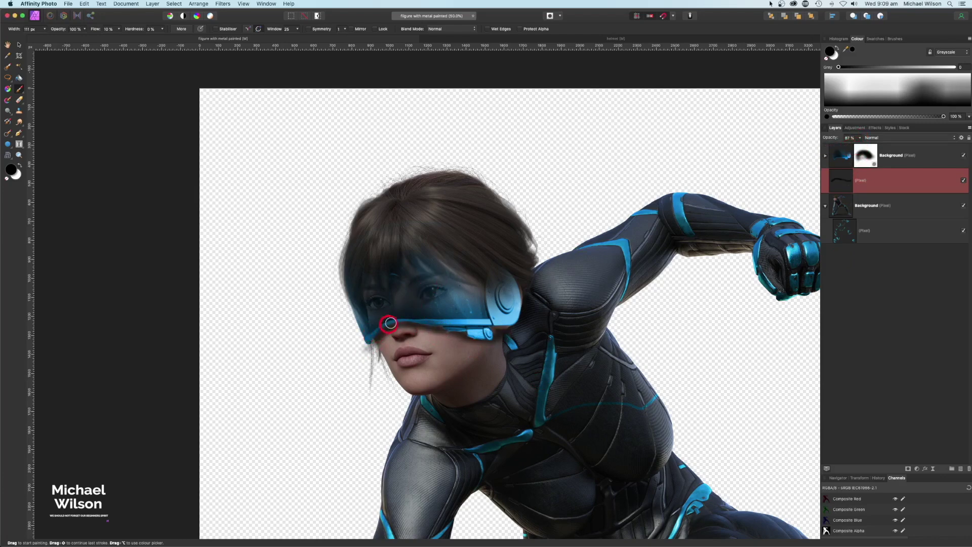
left_click(859, 139)
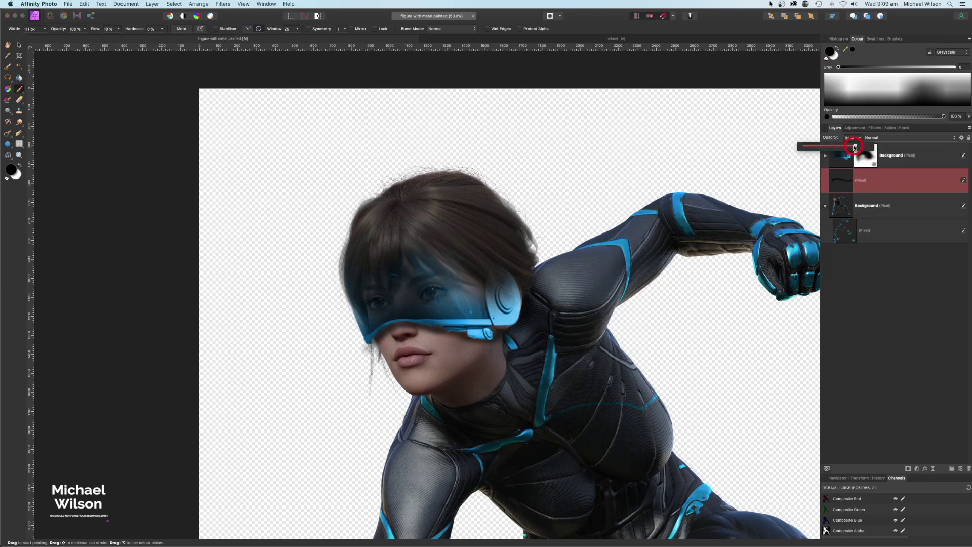
Mesh-warp the visor layer to refine the curve of its front lower edge and its fit at the ear, and apply the warp.
left_click(847, 161)
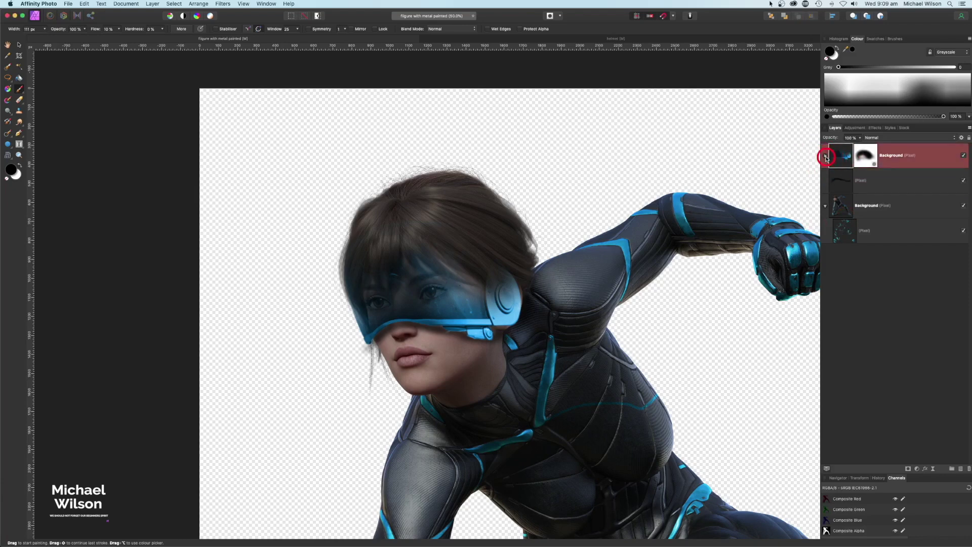
left_click(837, 157)
left_click(826, 156)
left_click(8, 156)
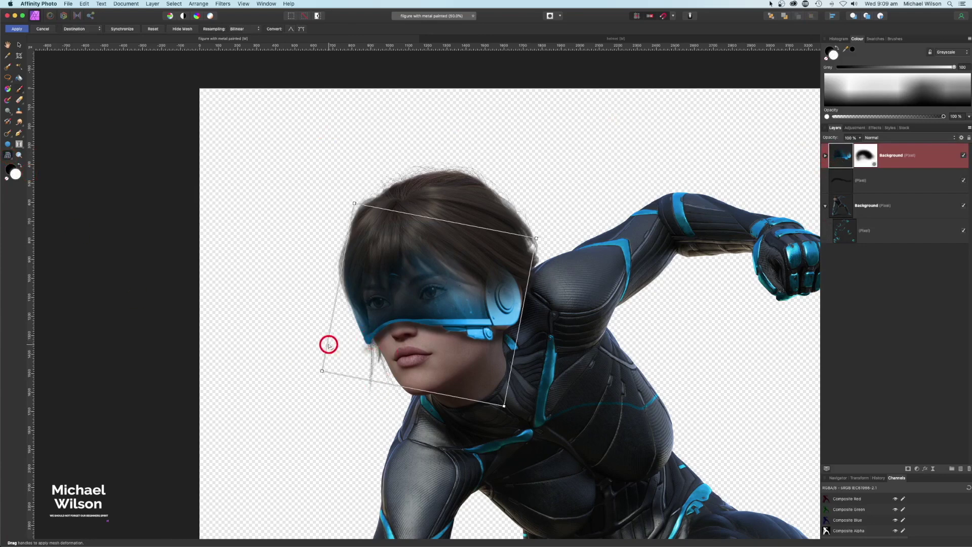
left_click_drag(329, 345, 332, 345)
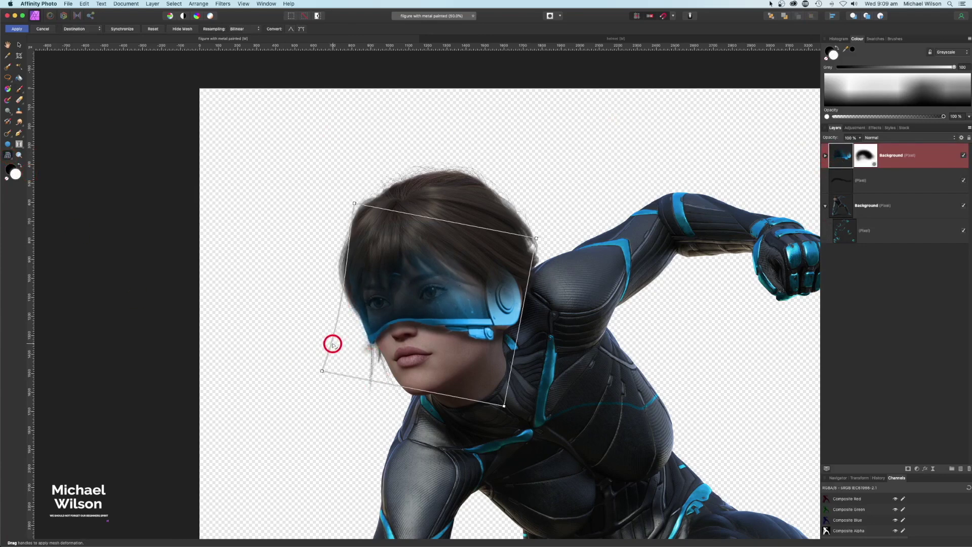
left_click(324, 371)
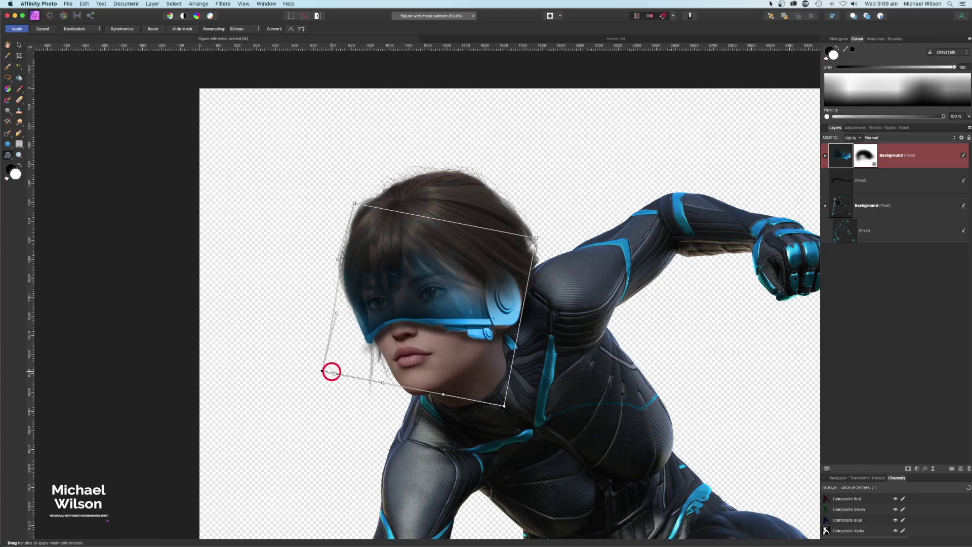
left_click_drag(383, 383, 389, 376)
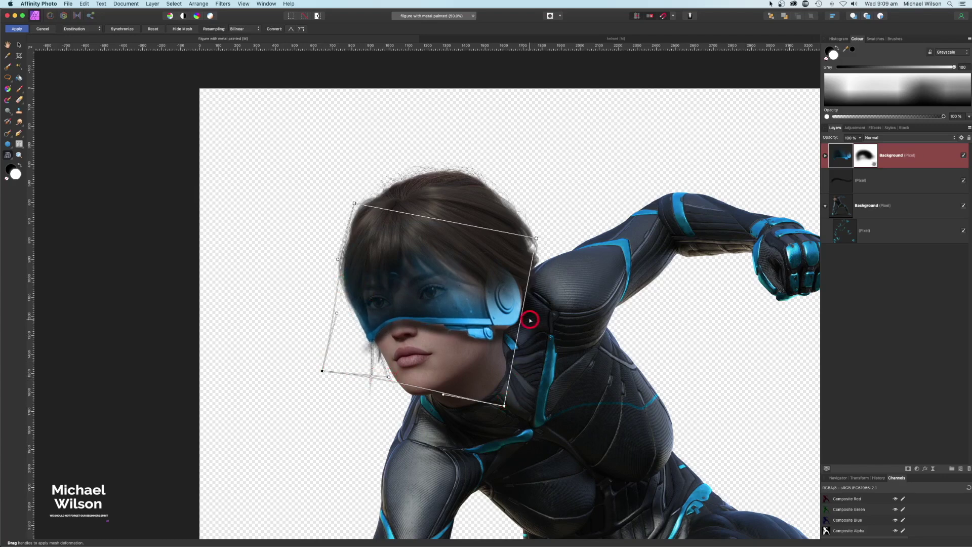
left_click_drag(526, 317, 526, 317)
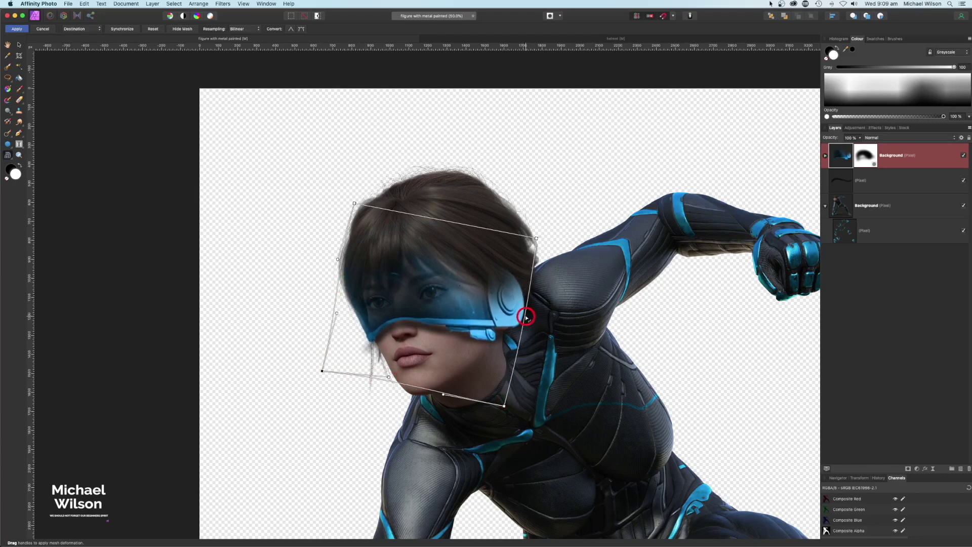
left_click(17, 28)
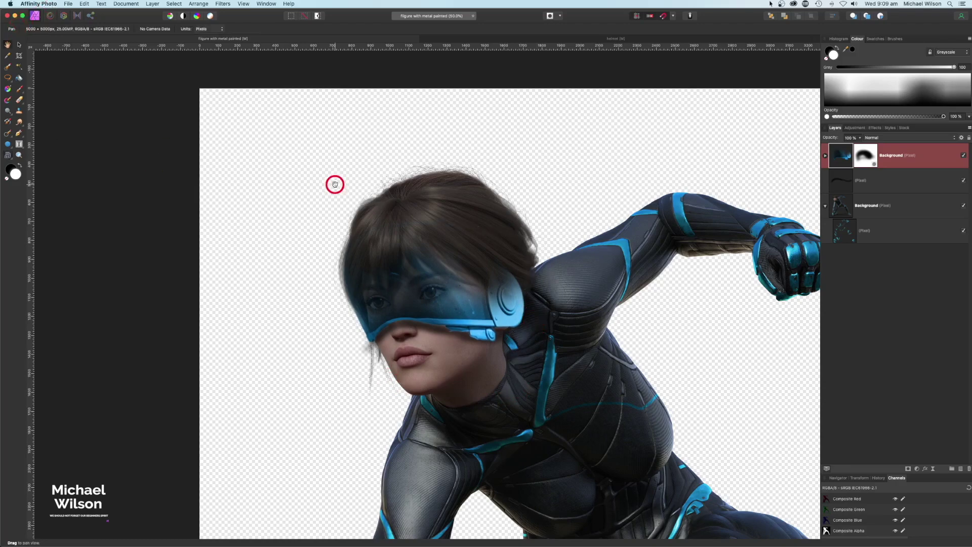
key("super+0")
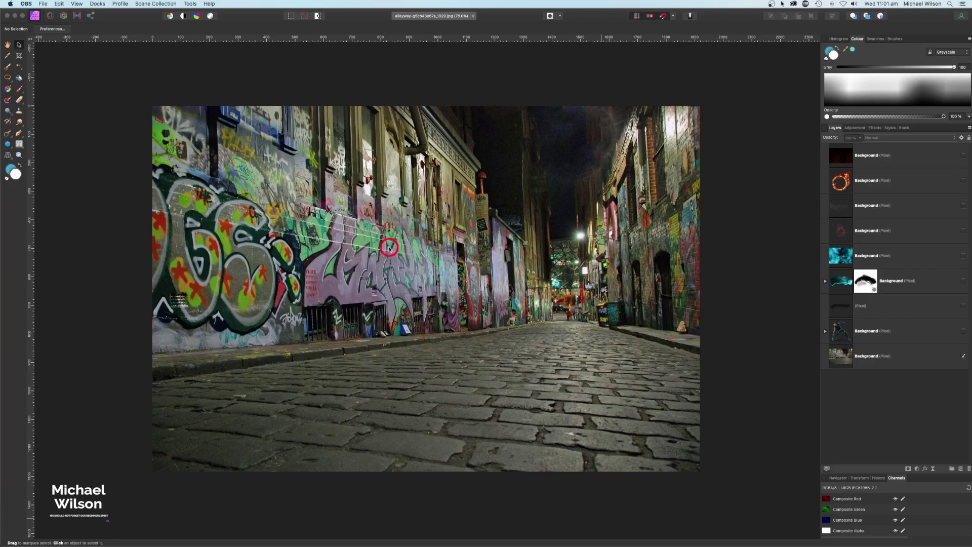
Duplicate the alleyway background layer and clip a Selective Colour adjustment inside the copy.
left_click(896, 358)
left_click(881, 358)
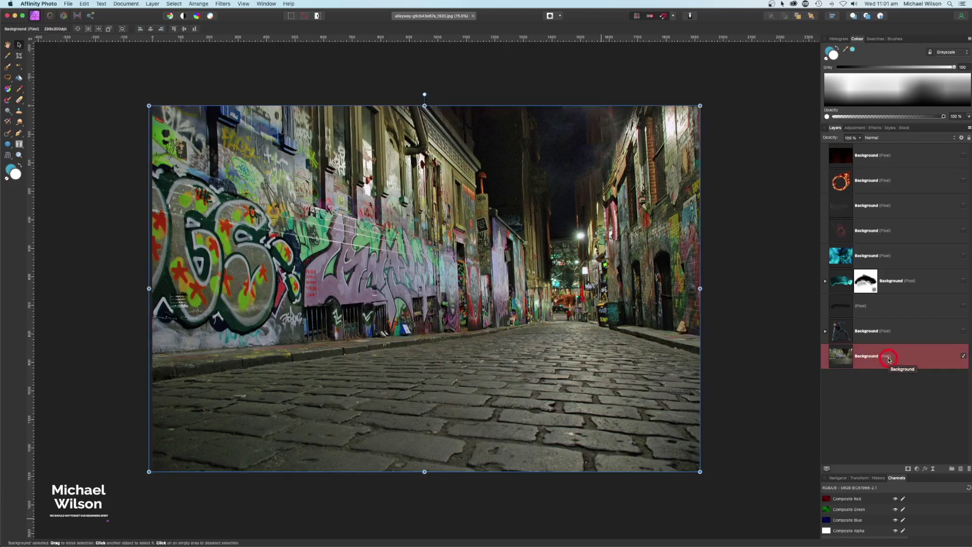
key("super+j")
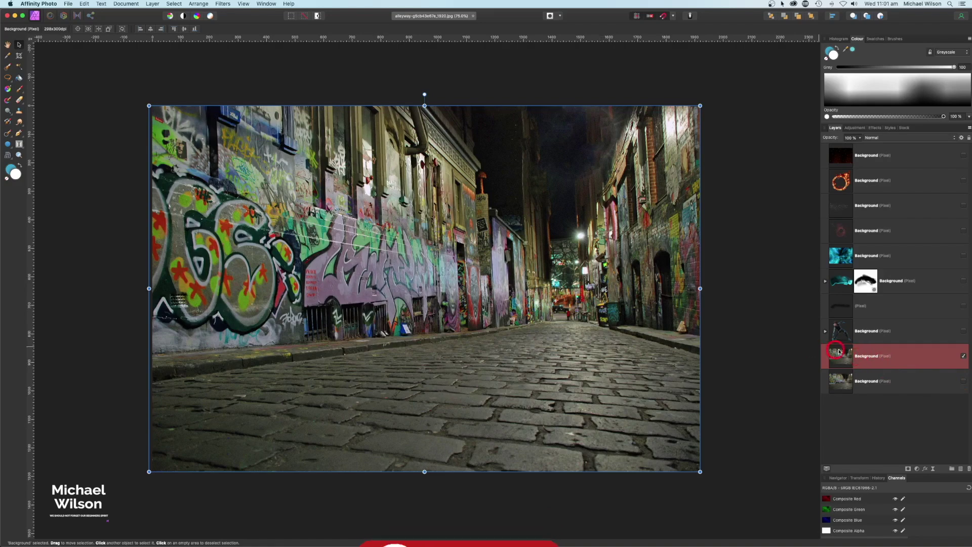
left_click(917, 469)
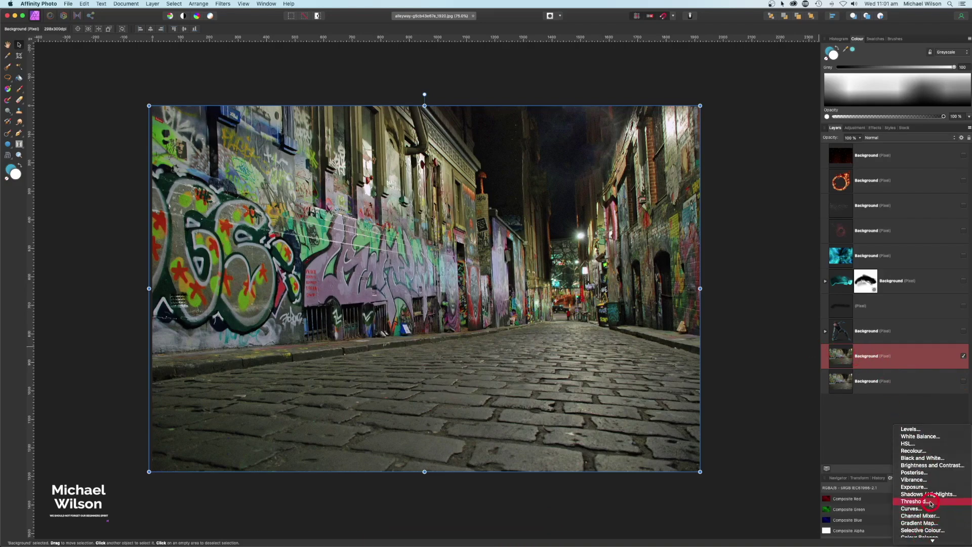
left_click(898, 375)
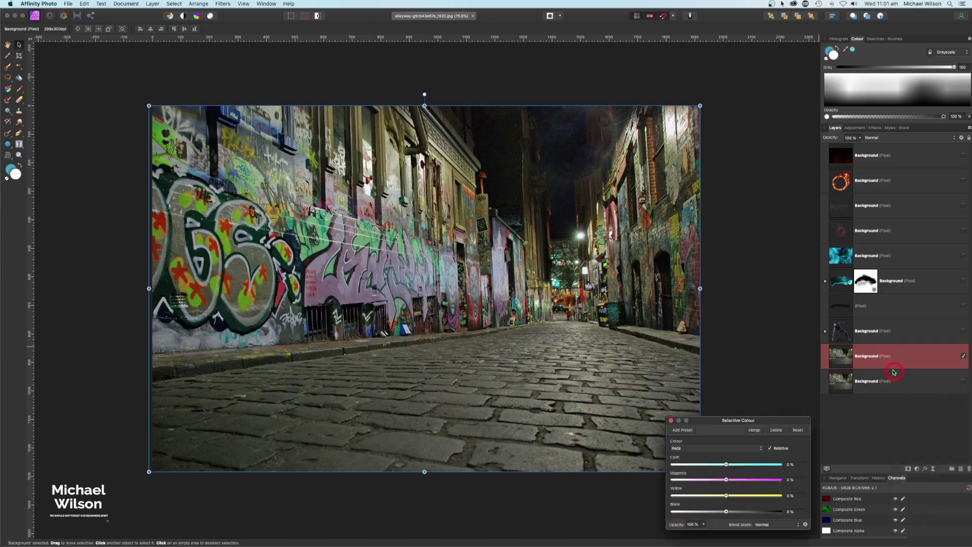
left_click_drag(856, 360, 836, 393)
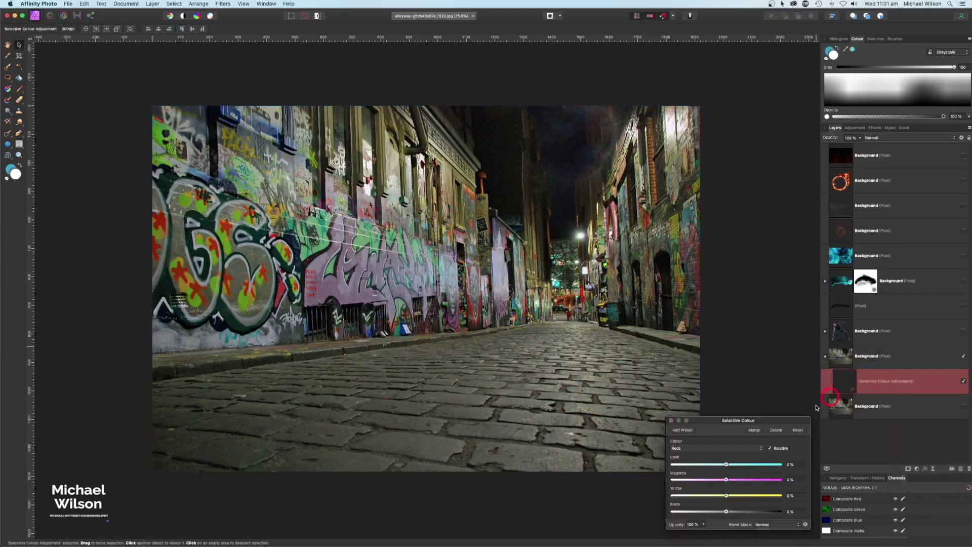
Tint the alleyway copy blue by setting the Neutrals to 35% cyan and reducing their yellow, and close the adjustment settings.
left_click_drag(789, 420, 736, 203)
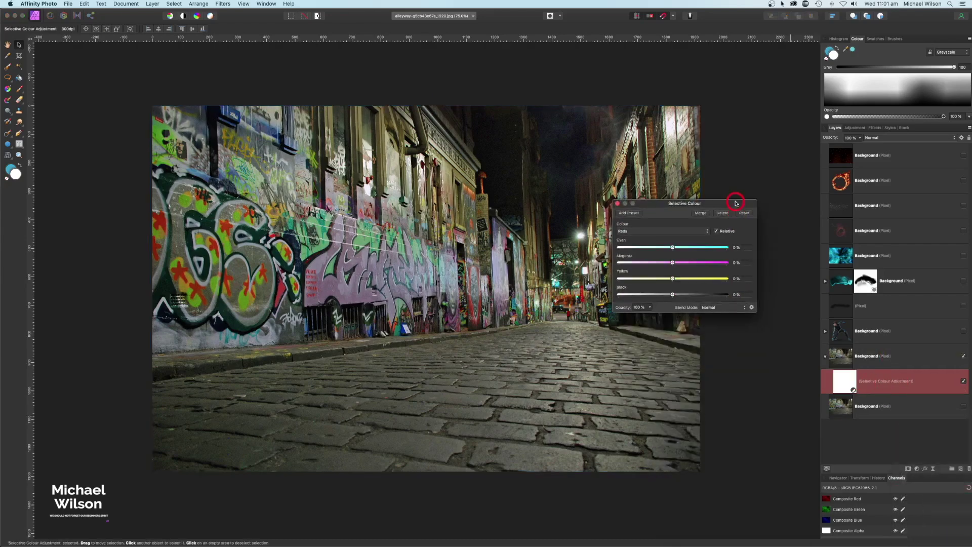
left_click(640, 232)
left_click(684, 265)
left_click(740, 249)
left_click(737, 278)
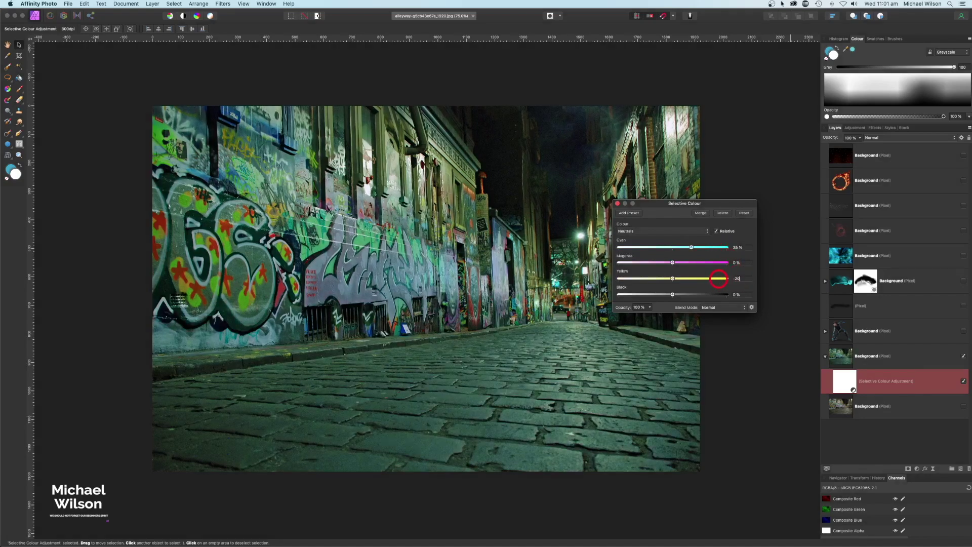
left_click(617, 203)
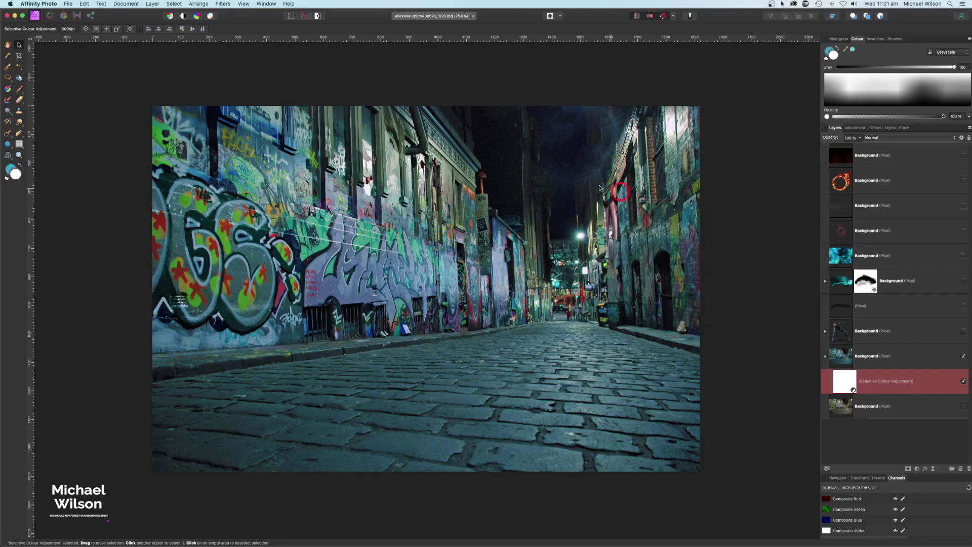
Collapse the tinted alleyway layer and shift it slightly to the right to align it with the canvas edge.
left_click(825, 357)
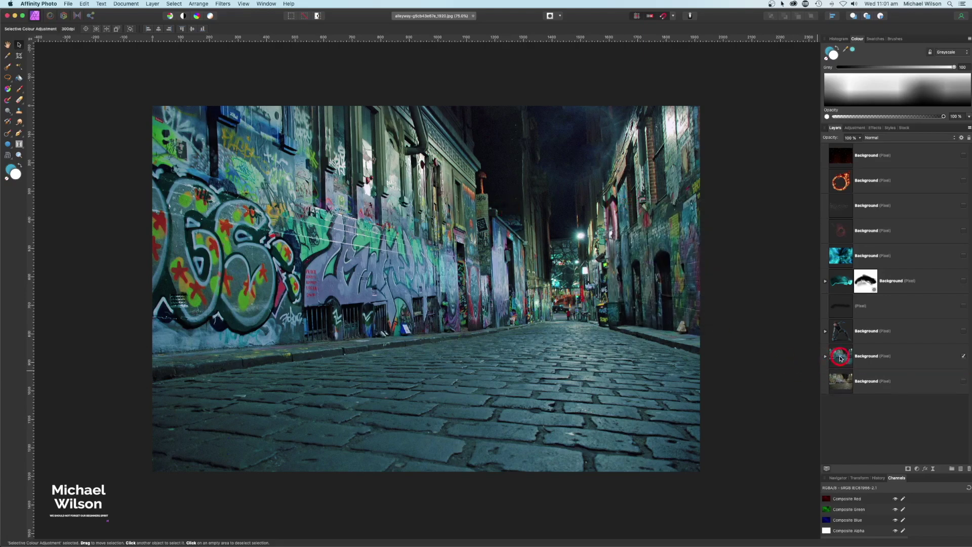
left_click(833, 357)
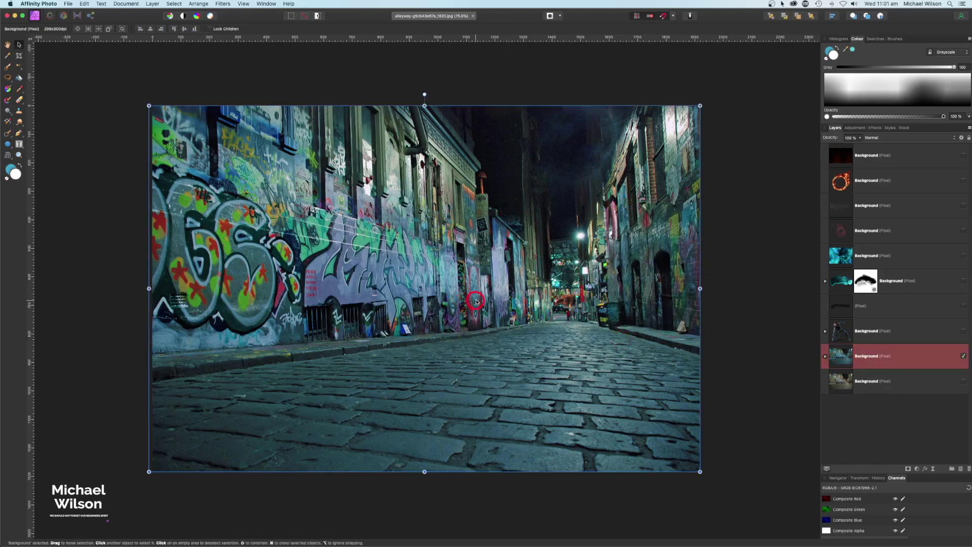
left_click_drag(485, 298, 488, 297)
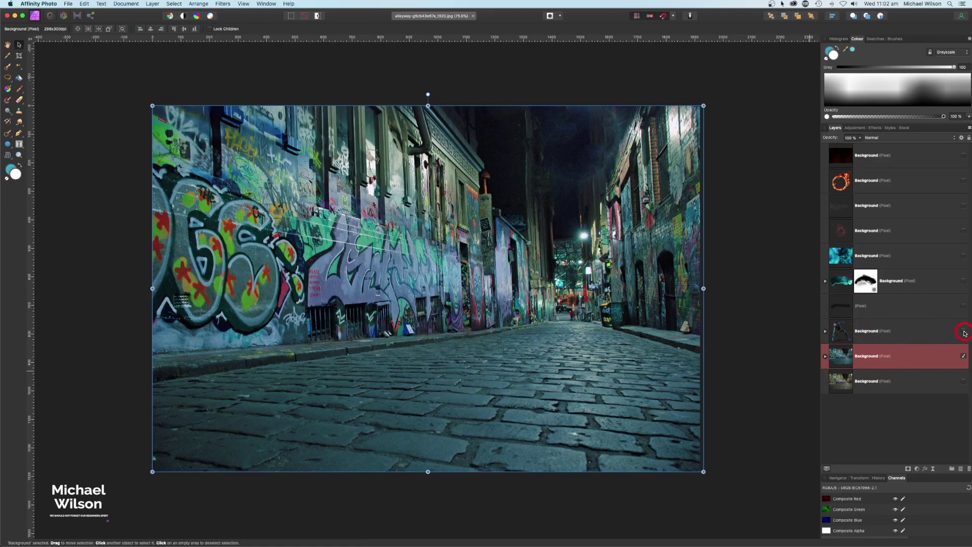
Make the figure, visor shadow and visor layers visible over the alleyway.
left_click(963, 332)
left_click(964, 306)
left_click(964, 280)
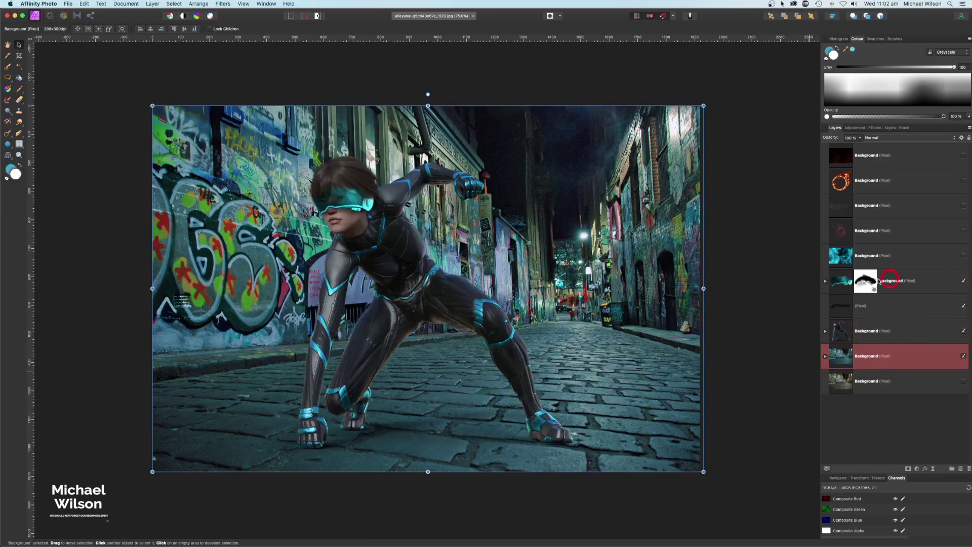
left_click(412, 257)
Select the Overlay pixel layer nested in the figure layer, and set the Paint Brush to a blue sampled from the image.
left_click(826, 331)
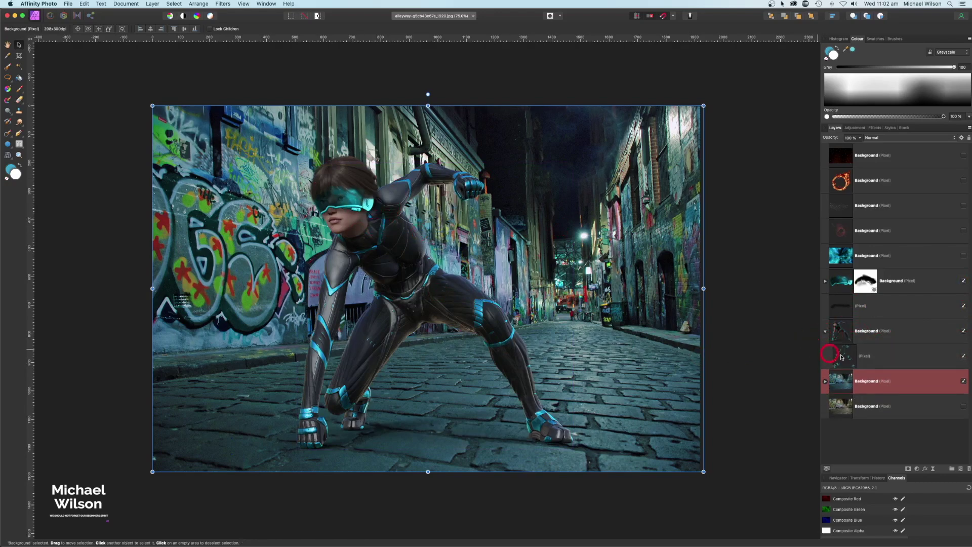
left_click(851, 357)
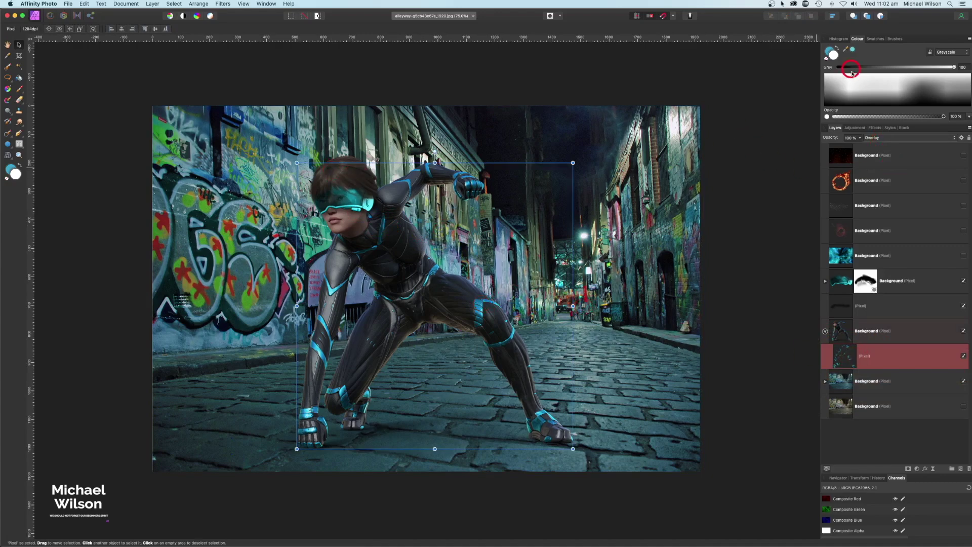
left_click(852, 50)
left_click_drag(848, 49, 407, 184)
left_click(854, 50)
left_click(878, 142)
left_click(21, 92)
left_click(734, 109)
left_click(843, 56)
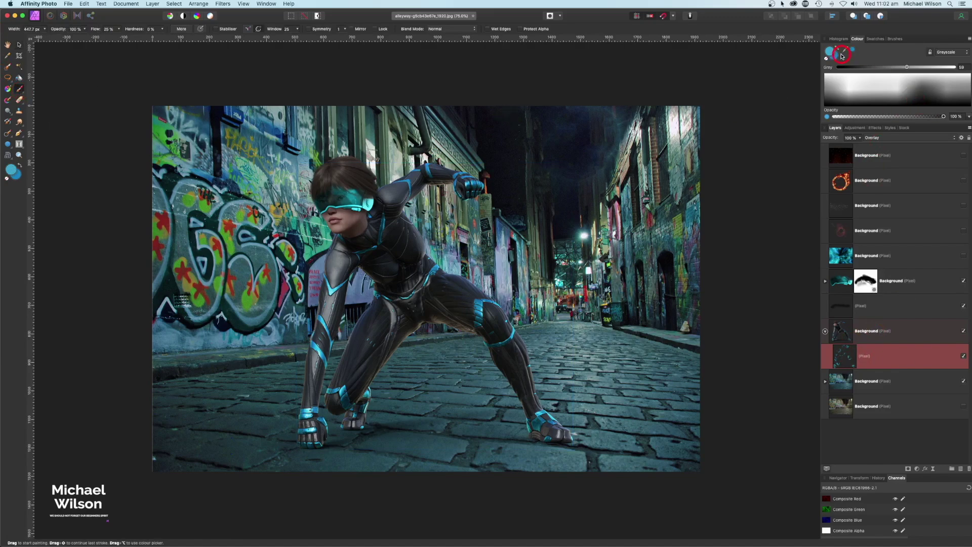
left_click(852, 49)
Reduce the brush to about 234 px, paint the blue over the figure's hair, and collapse the figure layer.
left_click(199, 87)
key("bracketleft")
key("bracketleft")
key("bracketleft")
key("bracketleft")
mouse_move(277, 159)
left_mouse_down()
mouse_move(327, 172)
mouse_move(321, 188)
mouse_move(349, 167)
mouse_move(367, 186)
mouse_move(348, 167)
mouse_move(325, 181)
mouse_move(341, 173)
mouse_move(365, 186)
mouse_move(350, 178)
mouse_move(326, 188)
mouse_move(334, 170)
mouse_move(375, 181)
mouse_move(353, 171)
mouse_move(327, 176)
mouse_move(323, 194)
mouse_move(359, 179)
left_mouse_up()
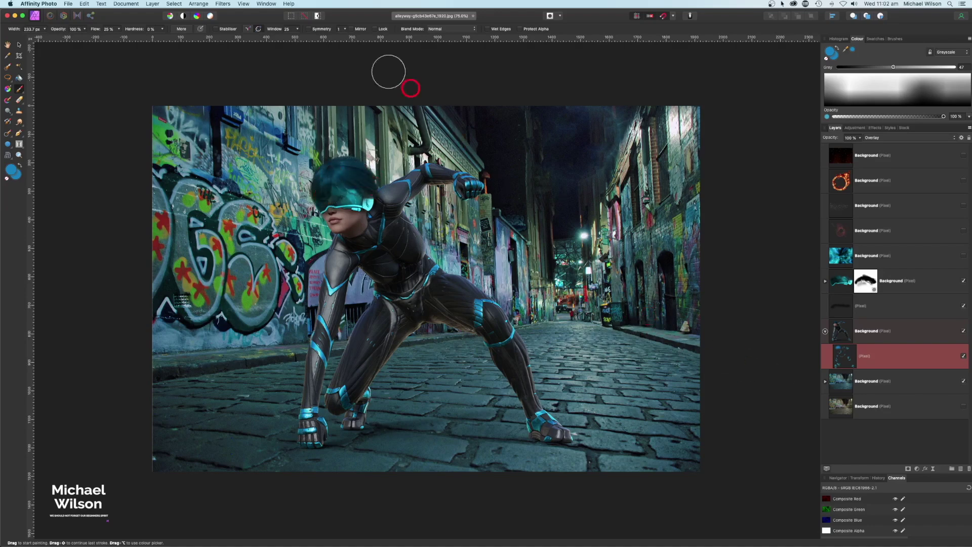
left_click(825, 331)
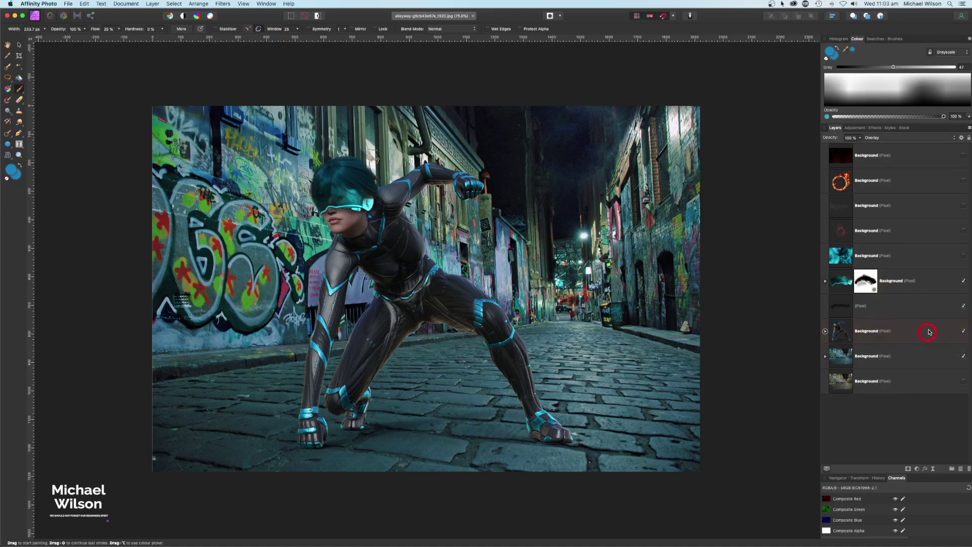
Merge the visor, visor shadow and figure layers into a single pixel layer.
left_click(905, 285)
left_click(886, 333, "shift")
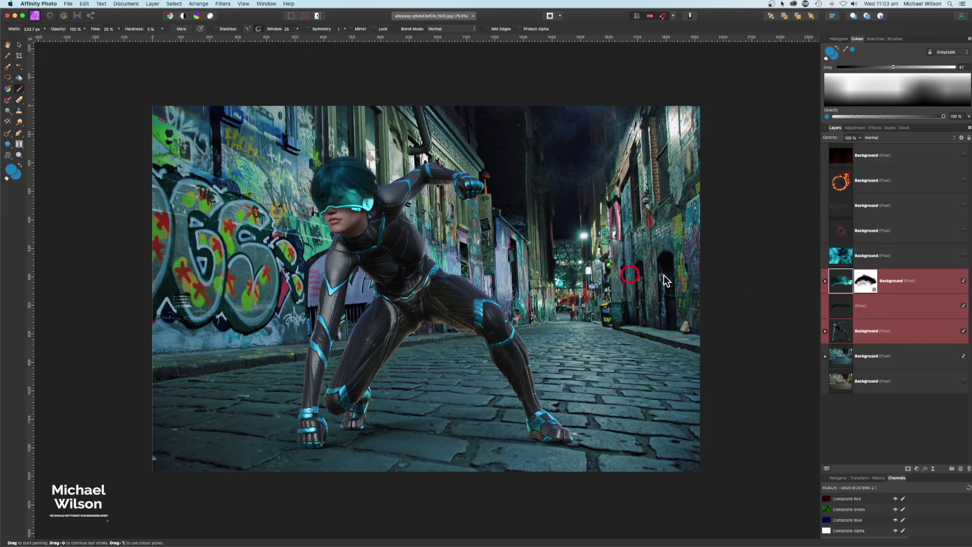
left_click(153, 5)
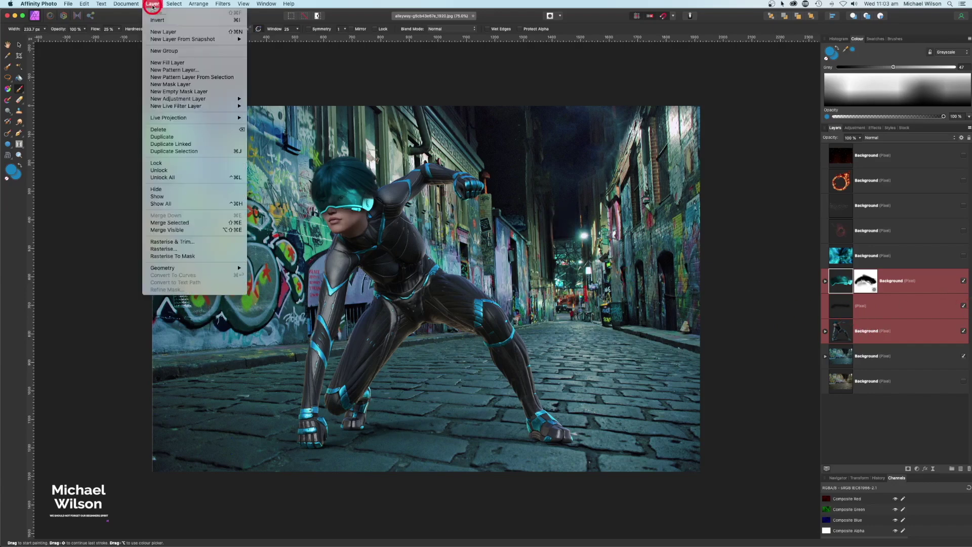
left_click(169, 222)
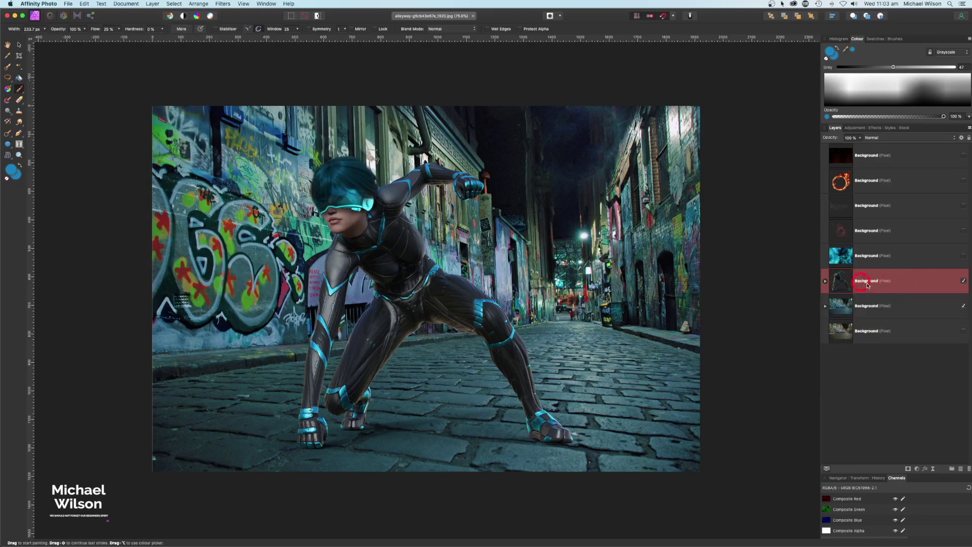
Select the figure's legs with the Selection Brush, duplicate them onto a new layer above the figure, and deselect.
left_click(8, 68)
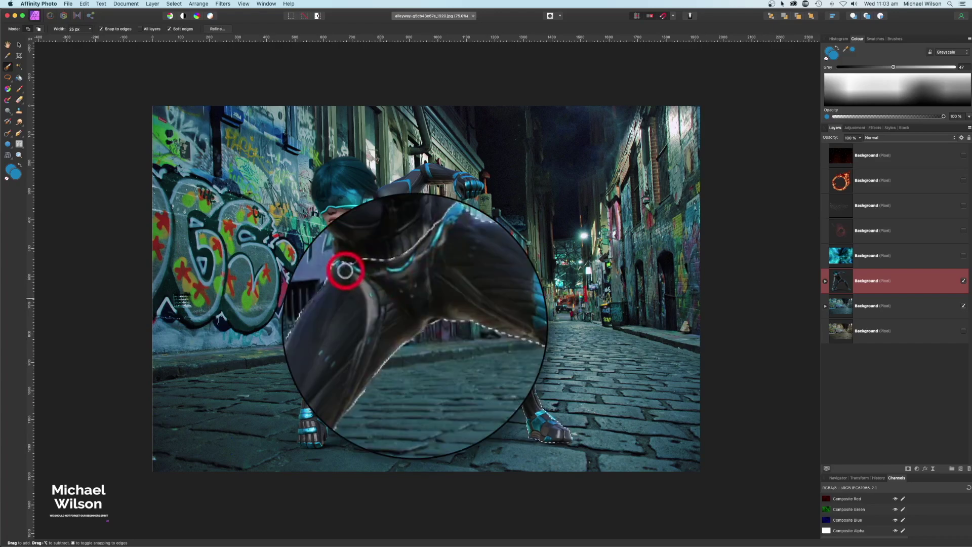
left_click(858, 285)
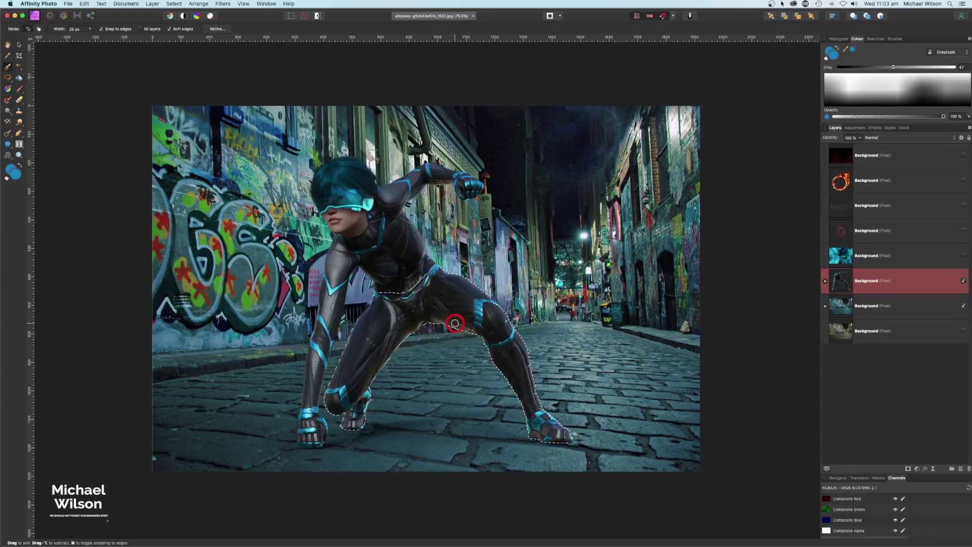
key("super+v")
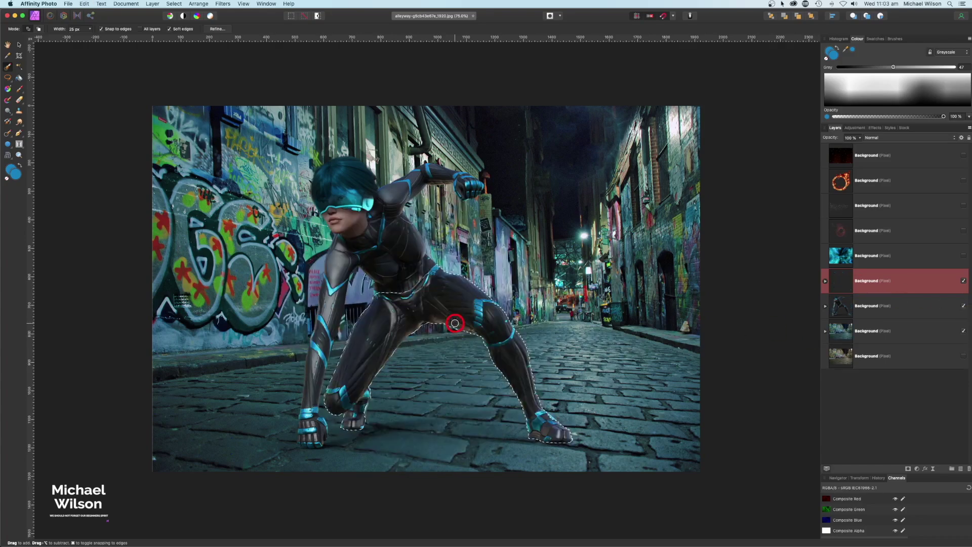
key("super+d")
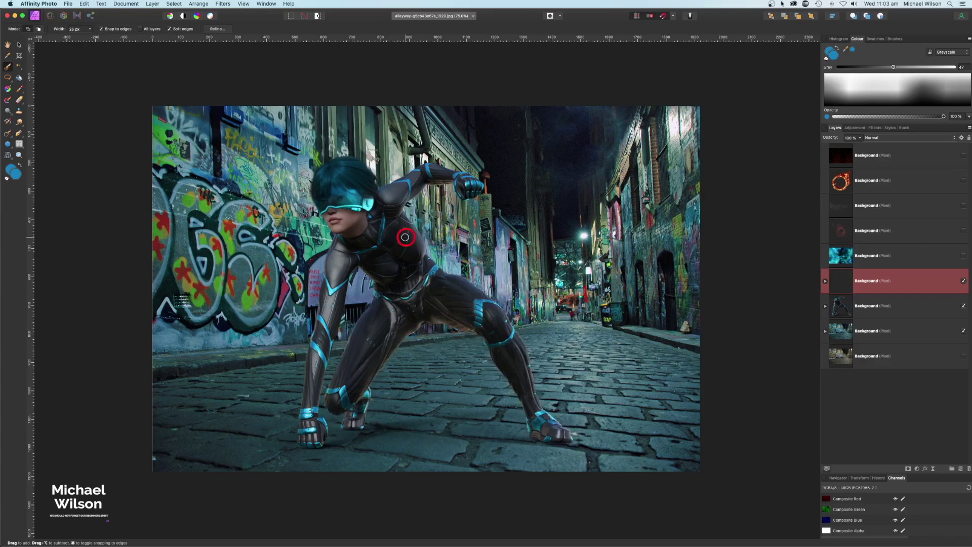
Hide the full figure layer and rename the duplicated legs layer as legs.
left_click(964, 307)
left_click(870, 285)
double_click(869, 284)
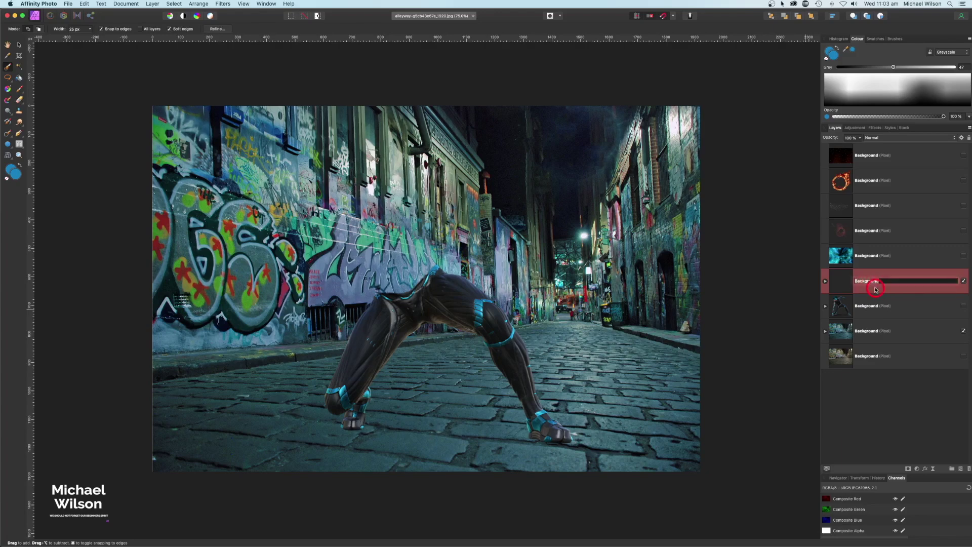
type("legs")
left_click(949, 303)
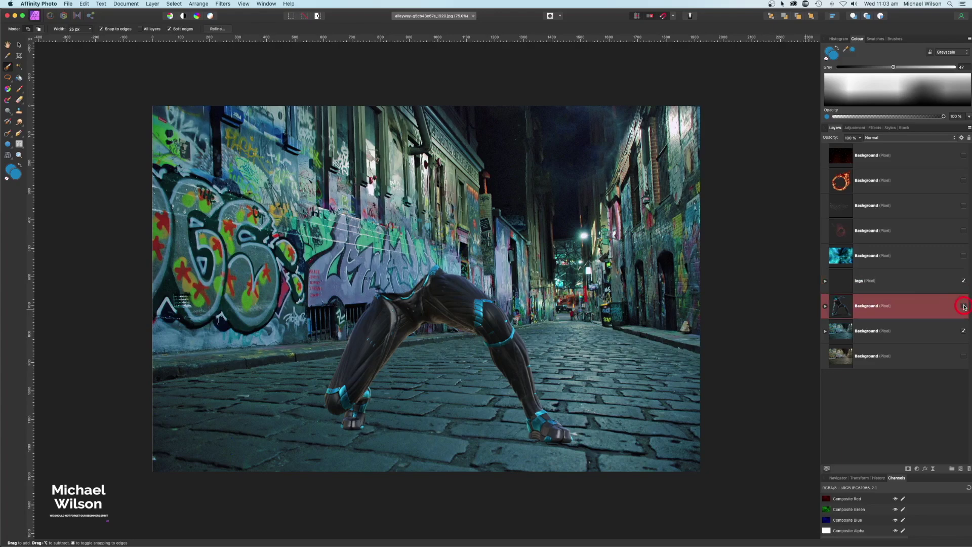
Show the figure layer with the legs layer hidden, rename it Top Body, and make the legs layer visible again.
left_click(964, 304)
left_click(963, 282)
left_click(870, 308)
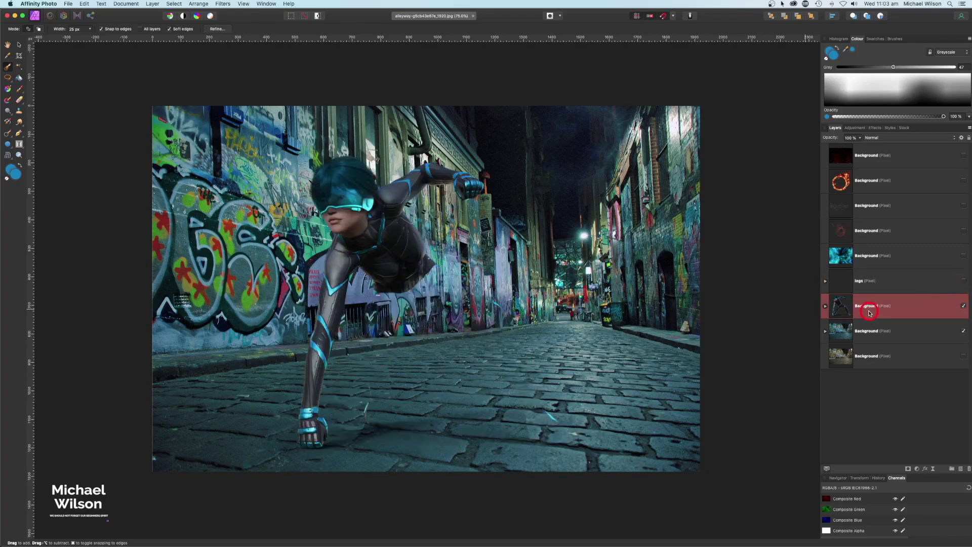
double_click(869, 307)
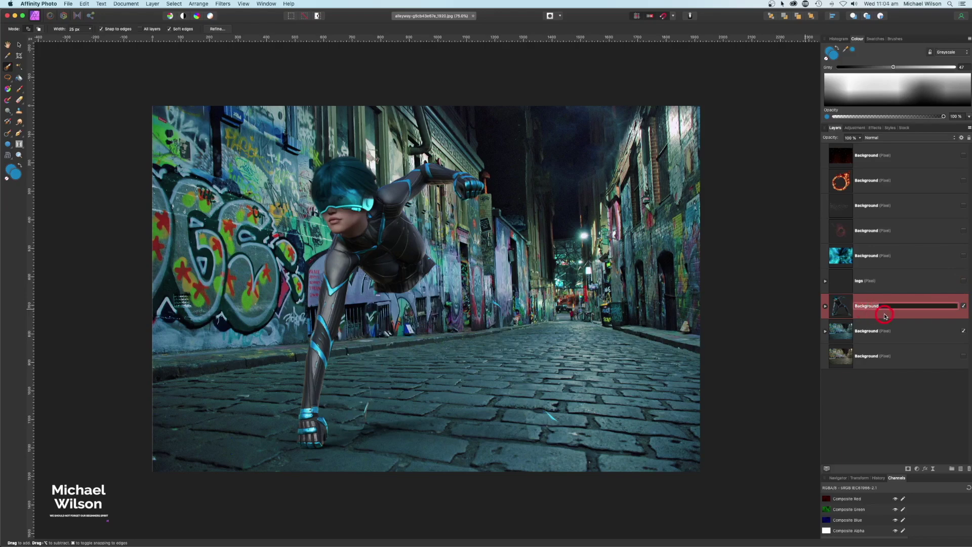
type("Top Body")
key("Return")
left_click(963, 281)
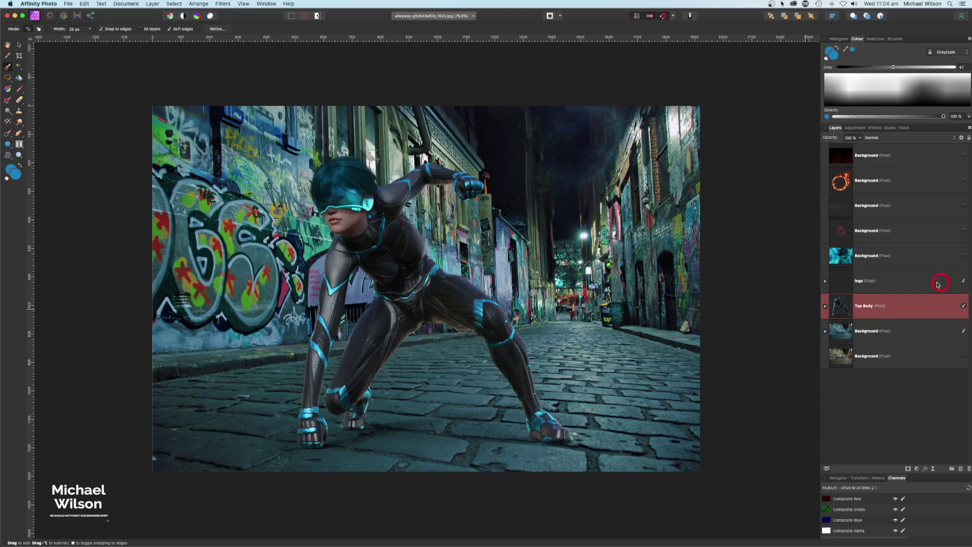
Add an Exposure adjustment to the Top Body layer and lower the exposure to about -1.2 to darken the figure.
left_click(906, 288)
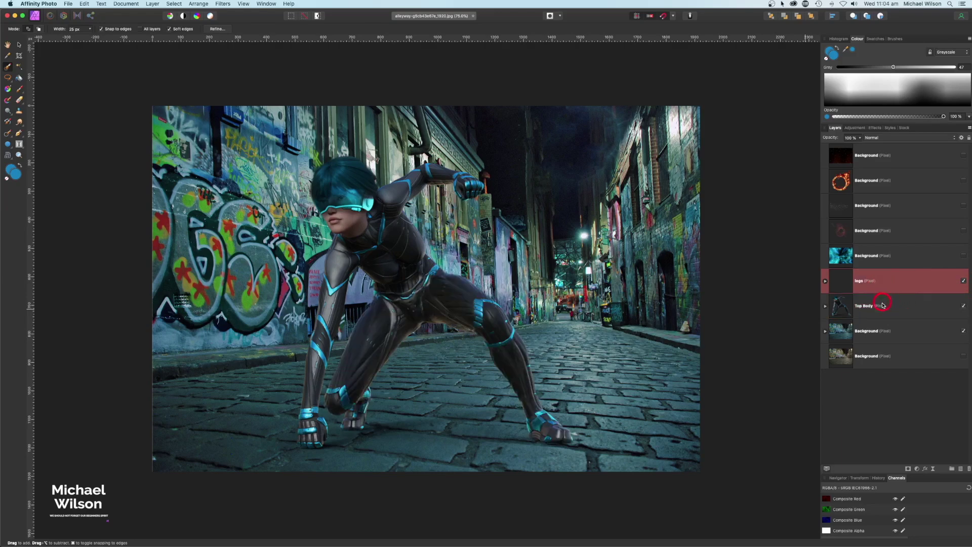
left_click(867, 311)
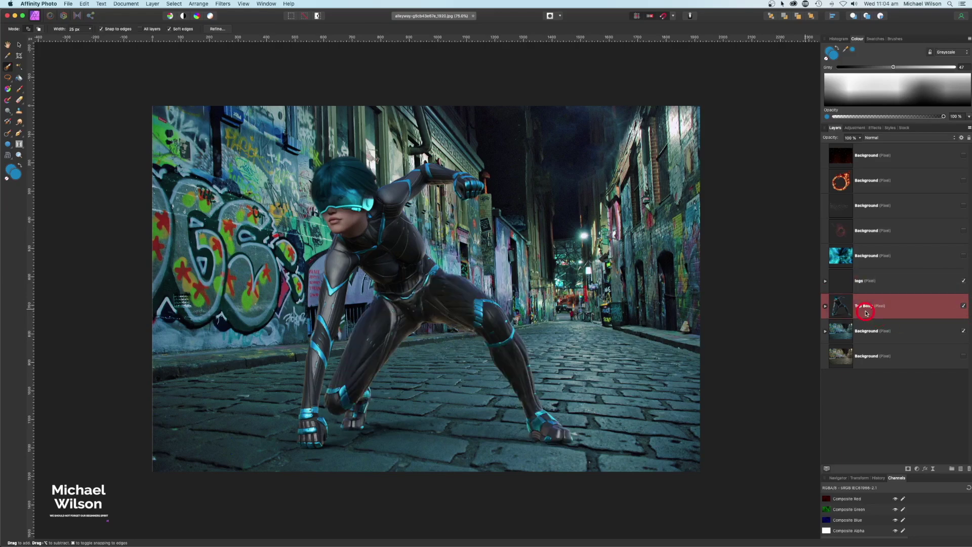
left_click(917, 471)
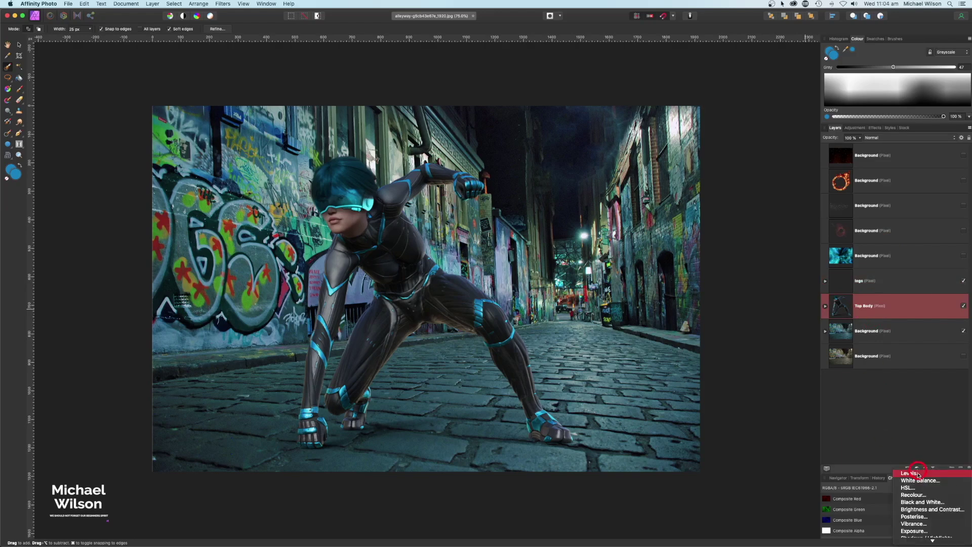
left_click(909, 338)
left_click_drag(878, 314, 861, 319)
left_click(678, 289)
left_click_drag(672, 290, 666, 290)
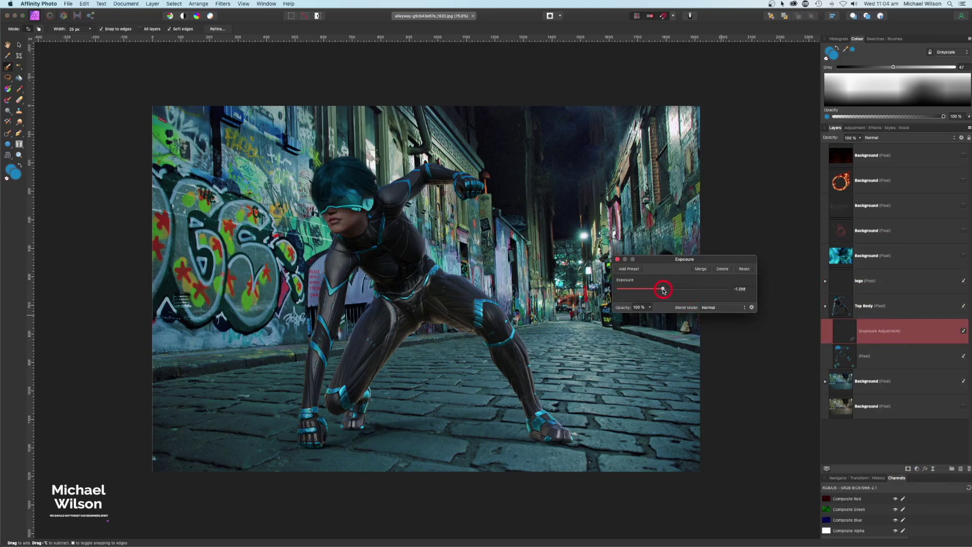
left_click(619, 261)
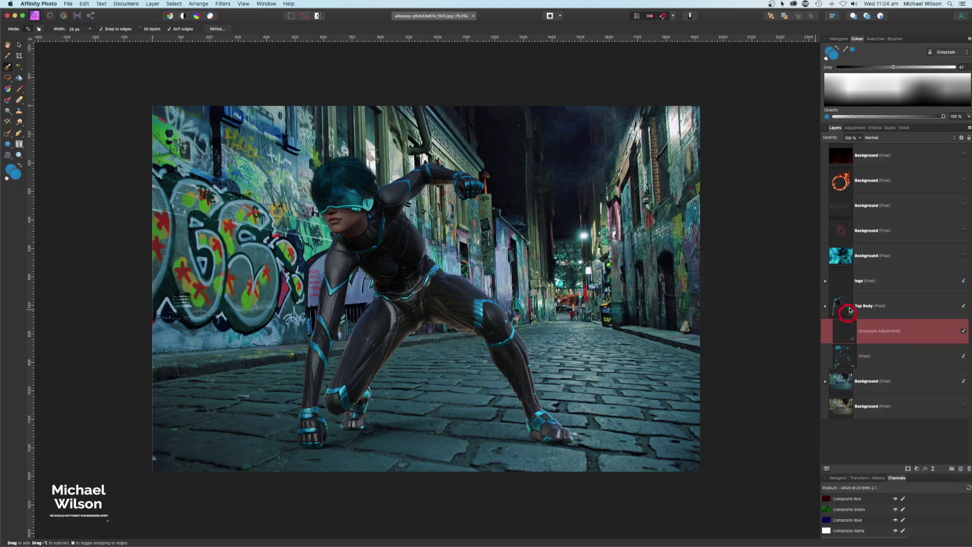
Add a second, brightening Exposure adjustment to the Top Body layer and invert its mask.
left_click(844, 306)
left_click(920, 470)
left_click_drag(916, 470, 918, 531)
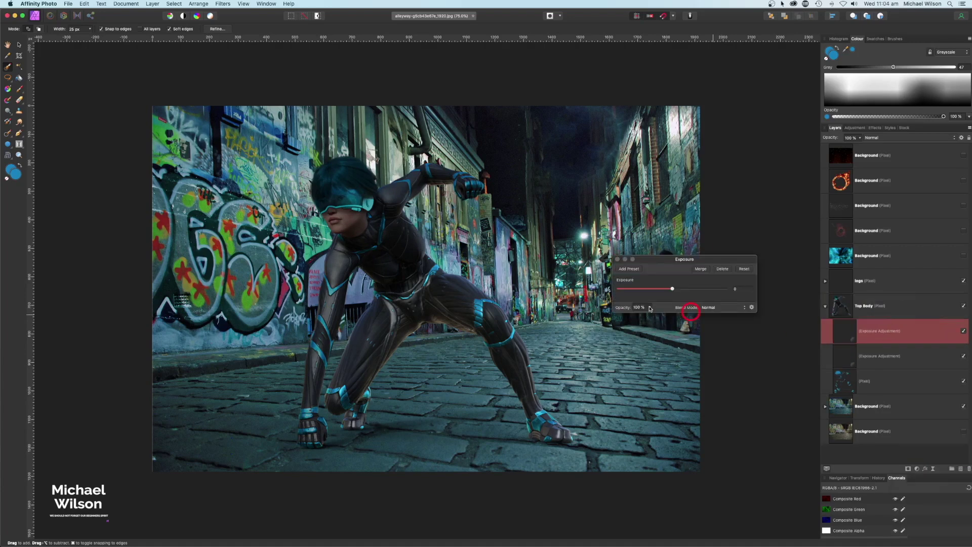
left_click_drag(673, 289, 699, 290)
left_click(618, 259)
left_click(856, 330)
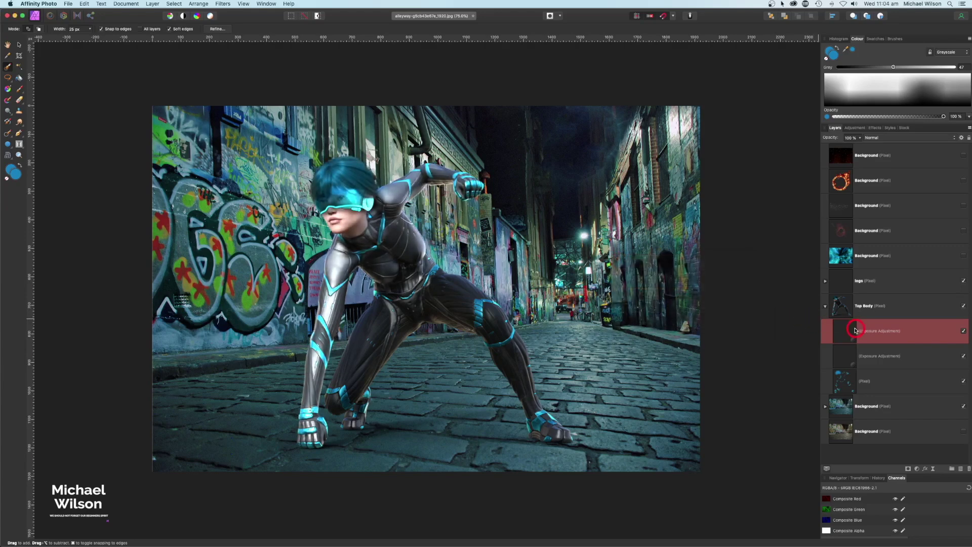
key("super+i")
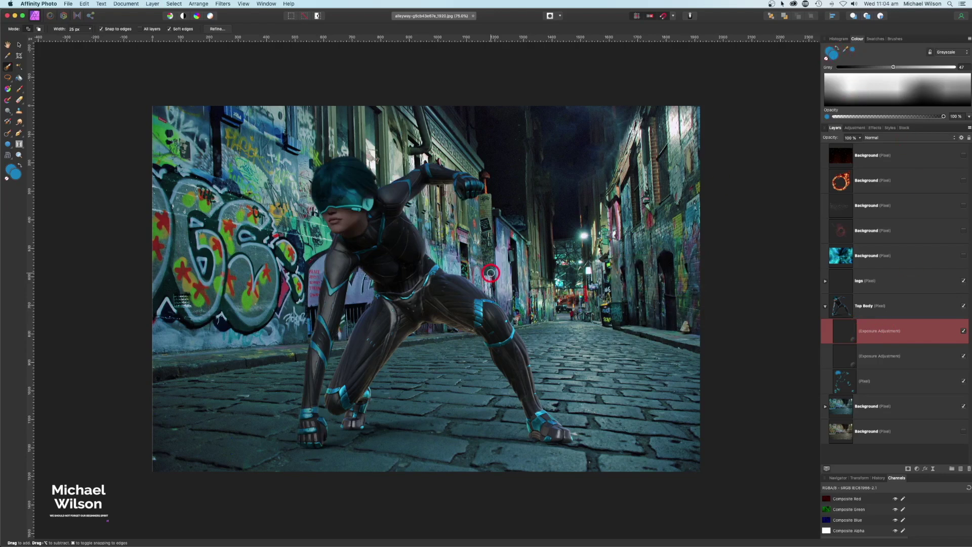
Paint highlights onto the upper body through the inverted Exposure adjustment with a white Paint Brush of about 149 px, and collapse Top Body.
key("d")
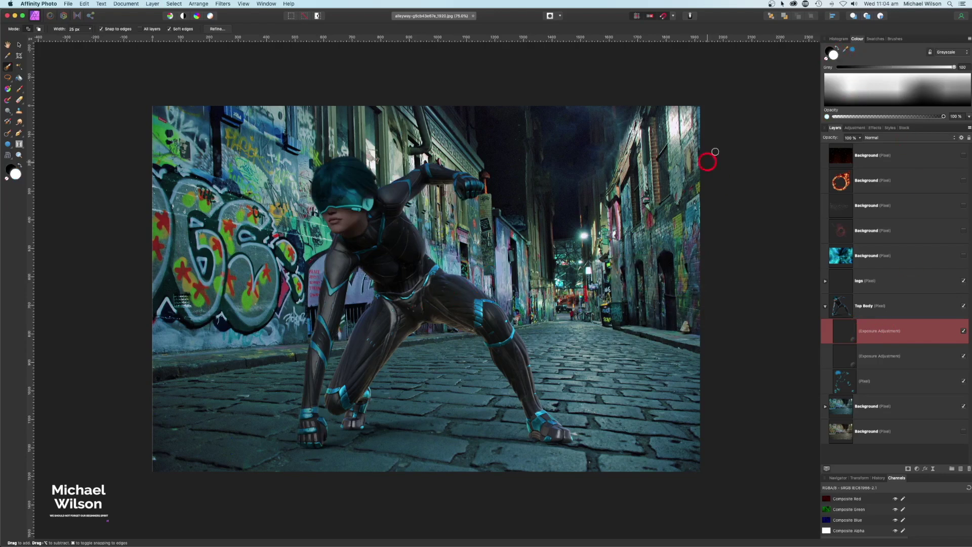
left_click(895, 39)
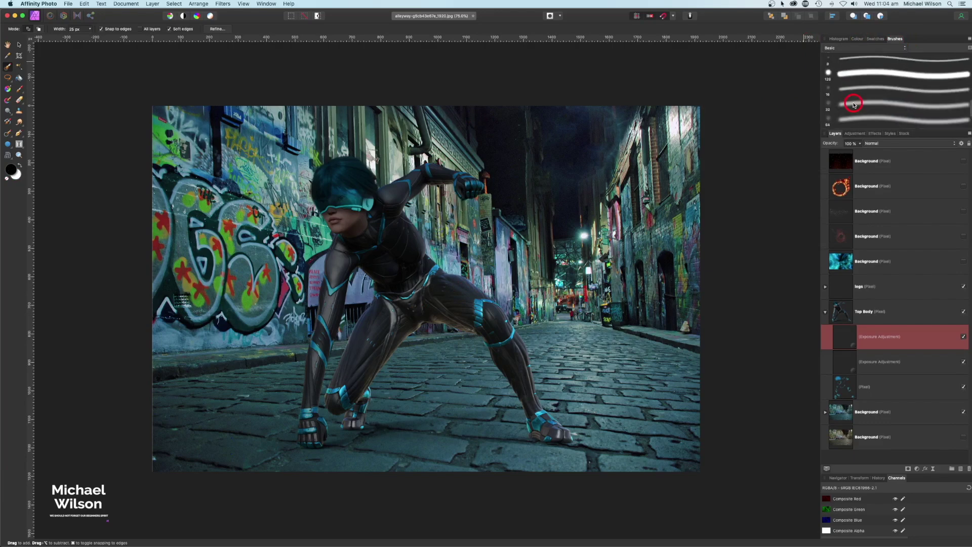
left_click(857, 38)
left_click(19, 88)
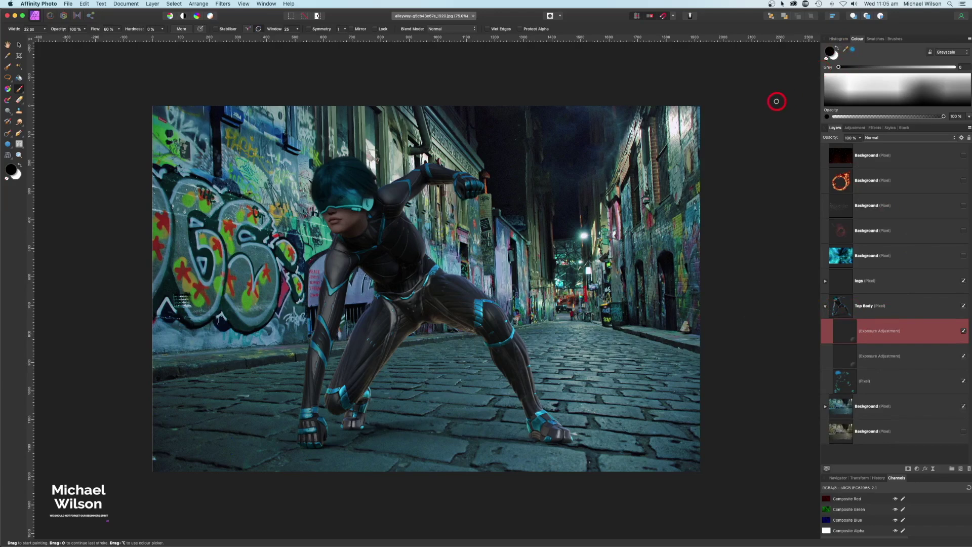
left_click(830, 57)
key("bracketright")
key("bracketright")
key("bracketright")
key("bracketright")
key("bracketright")
key("bracketright")
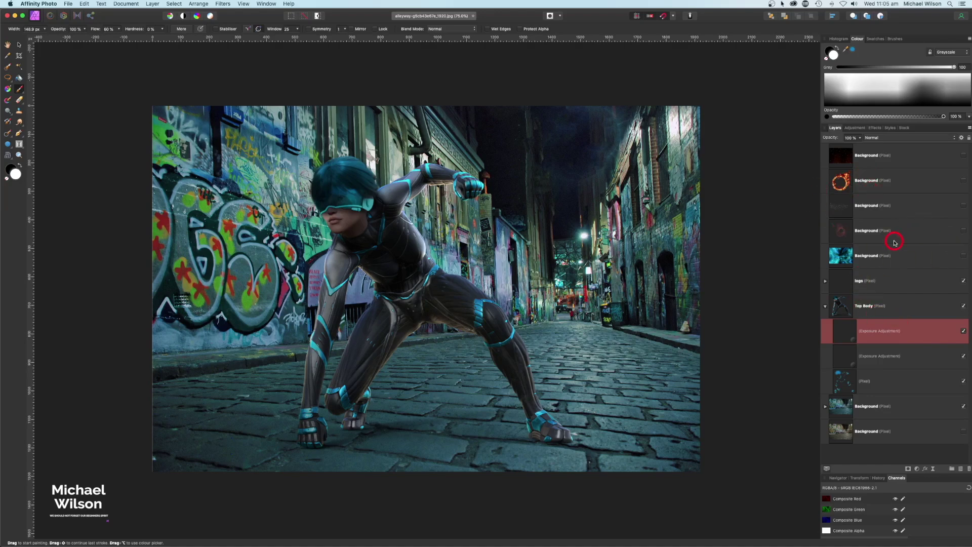
left_click(826, 307)
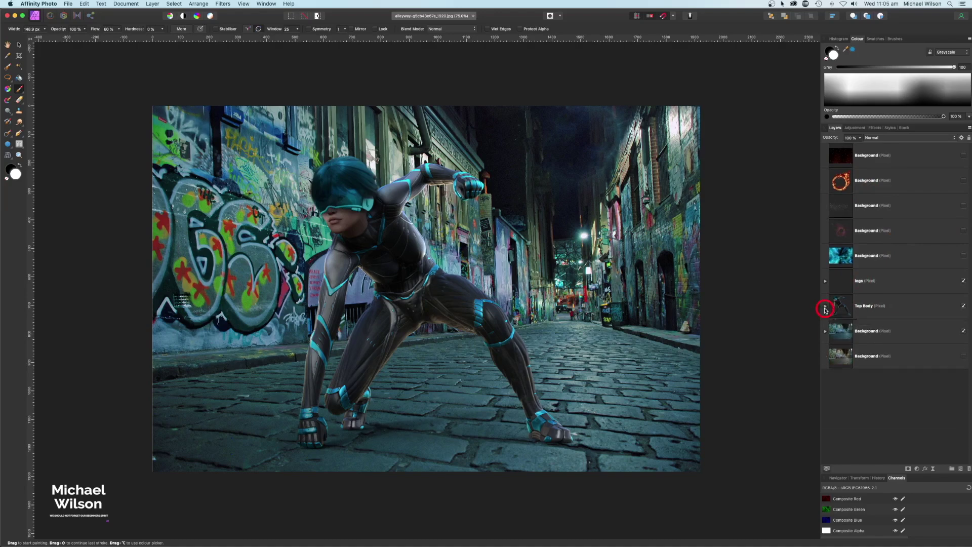
Make the flying debris layer visible and rename it Rocks.
left_click(877, 206)
left_click(964, 205)
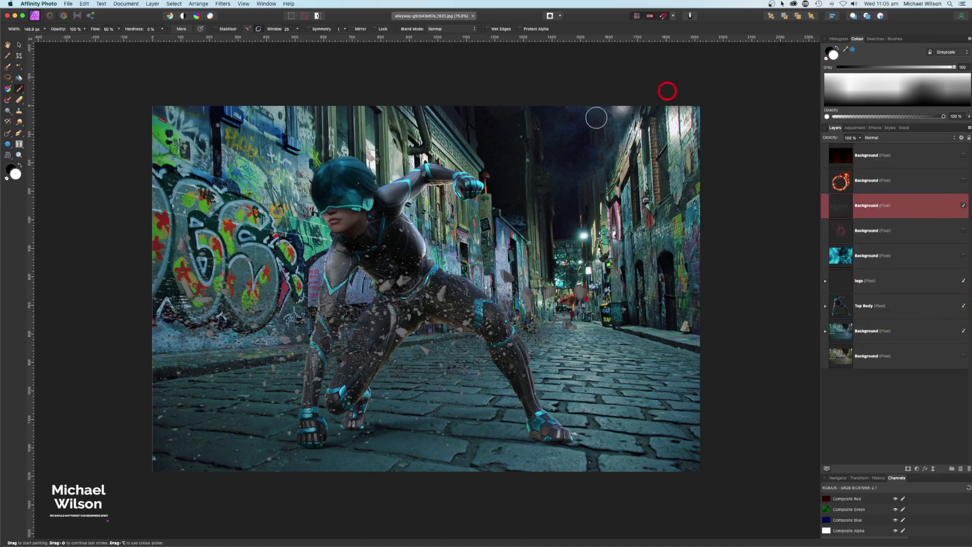
left_click(19, 46)
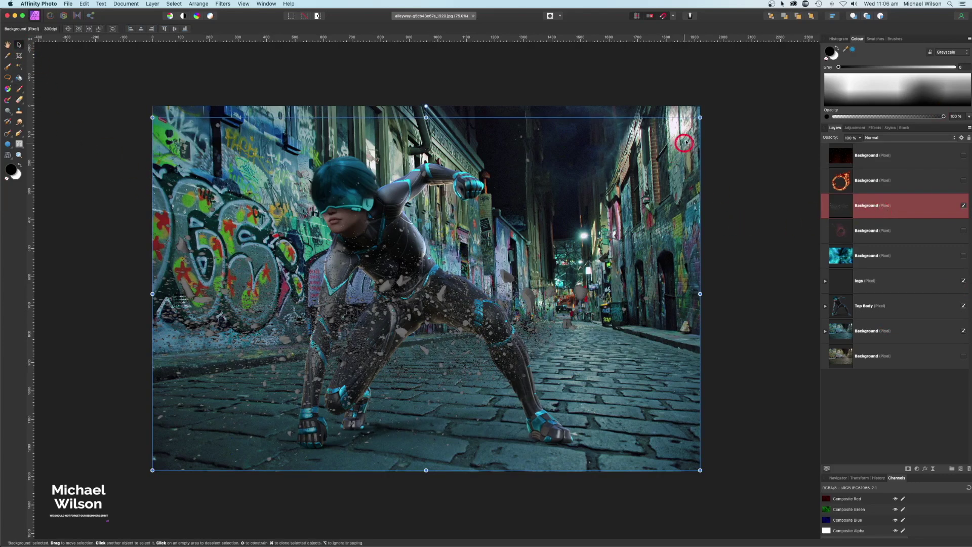
double_click(869, 208)
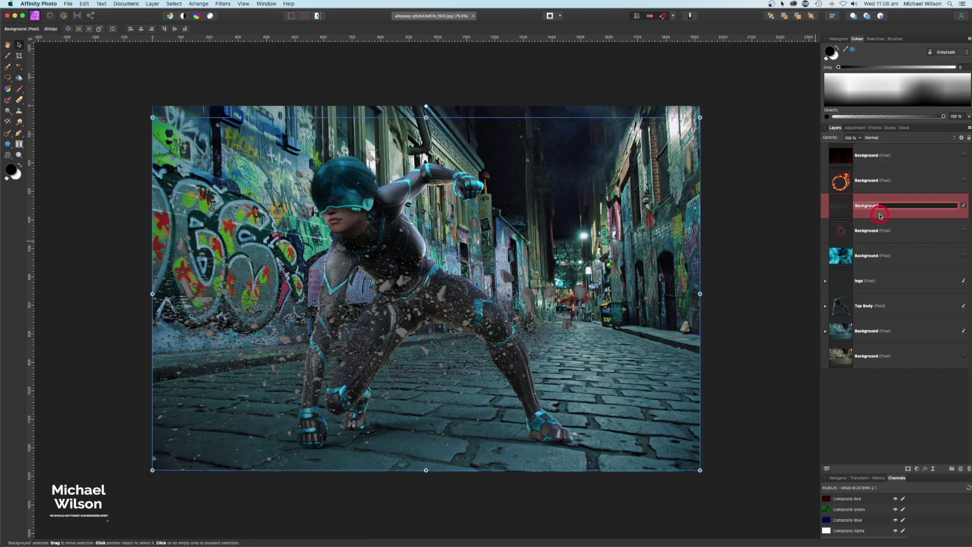
type("Rocks")
key("Return")
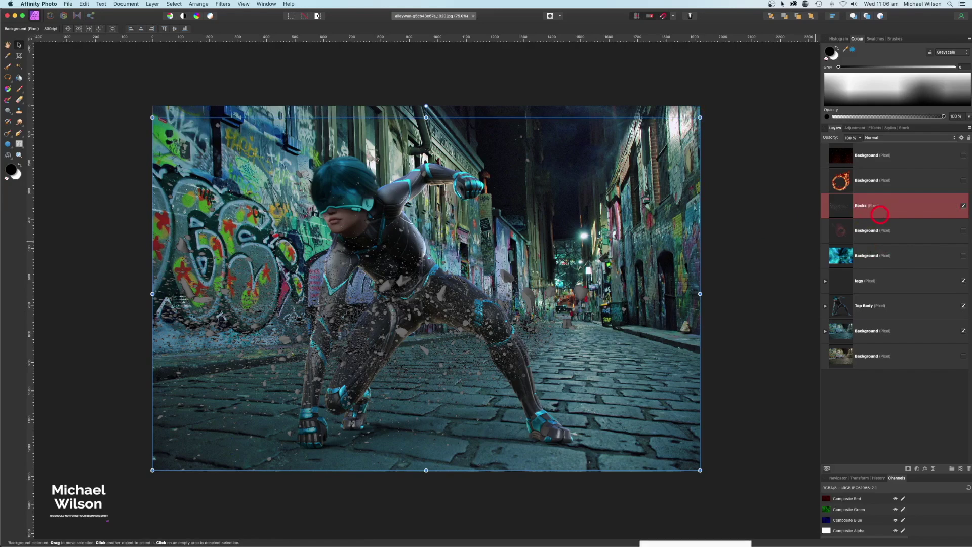
Scale down the Rocks layer, position it around the figure's planted fist, and place it below the Top Body layer.
left_click_drag(700, 117, 354, 374)
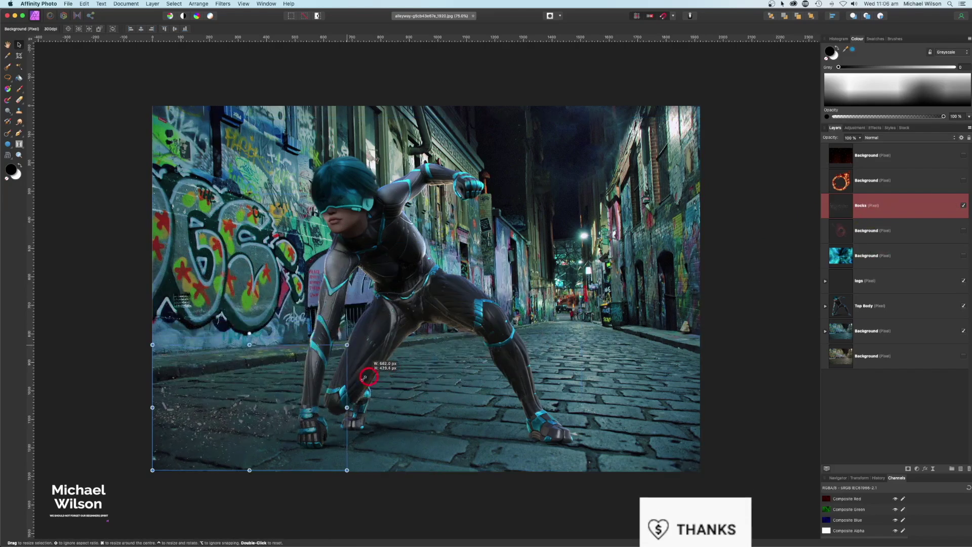
left_click_drag(261, 423, 340, 442)
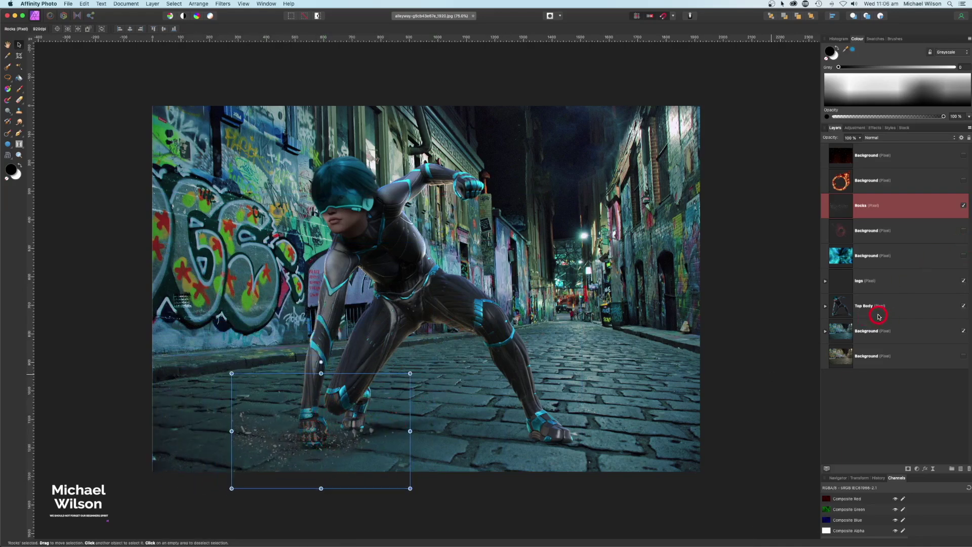
left_click_drag(881, 212, 866, 308)
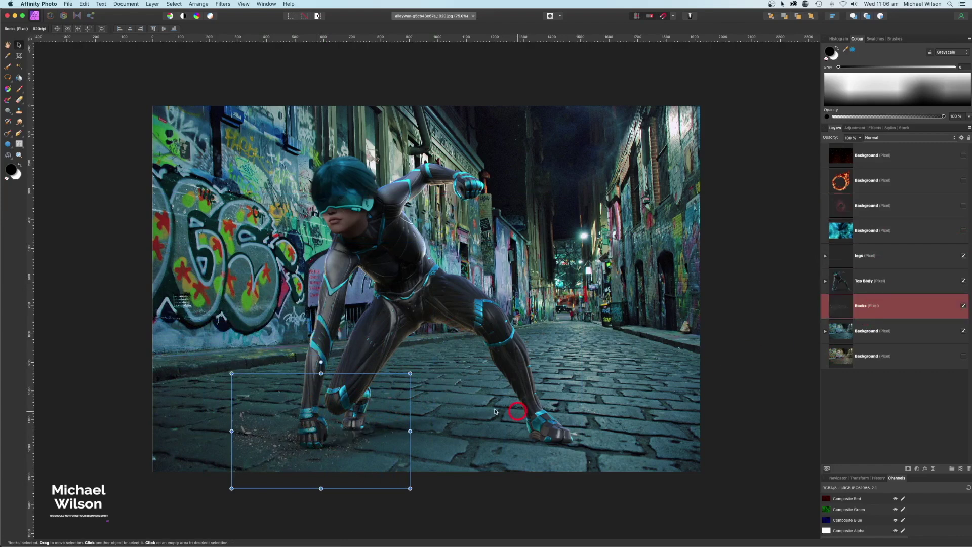
left_click_drag(325, 423, 326, 423)
Warp the Rocks layer with the Mesh Warp tool so the debris rises around the fist, apply the warp, and adjust the layer's placement.
left_click(8, 145)
left_click(8, 156)
left_click(184, 329)
left_click_drag(232, 373, 232, 321)
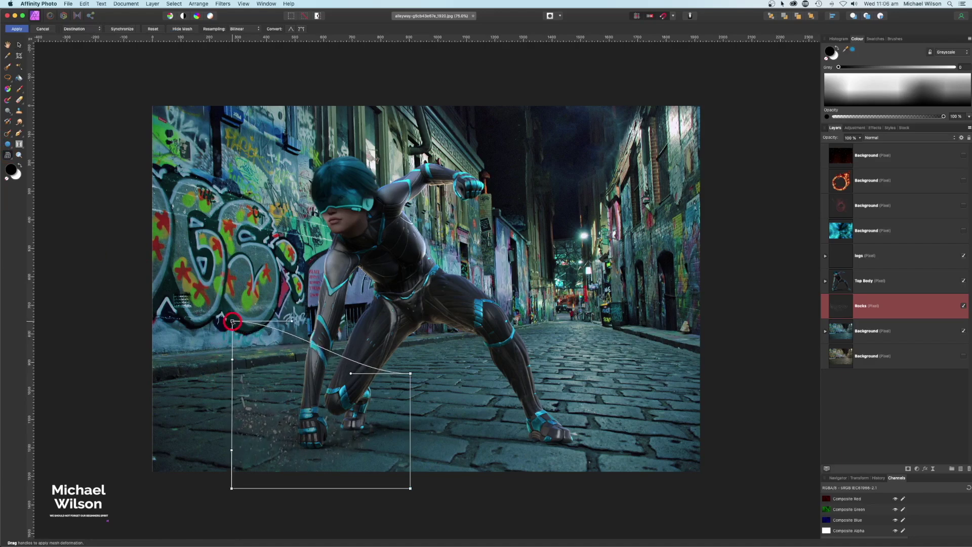
left_click_drag(383, 452, 354, 463)
left_click_drag(312, 486, 311, 469)
left_click_drag(332, 354, 330, 371)
left_click(18, 29)
left_click(19, 43)
left_click_drag(306, 379, 305, 381)
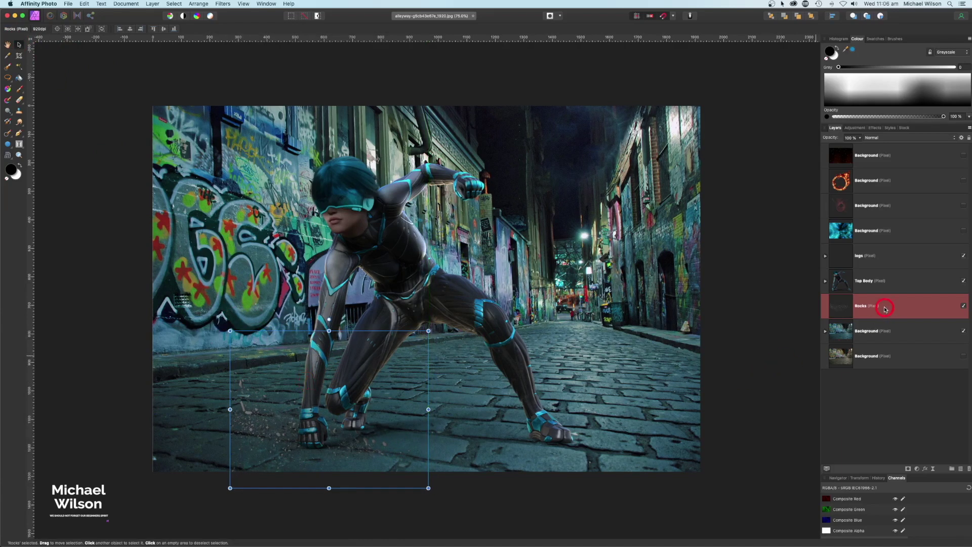
Nest a Recolour adjustment inside the Rocks layer with a blue hue of about 202°, and collapse the layer.
left_click(916, 468)
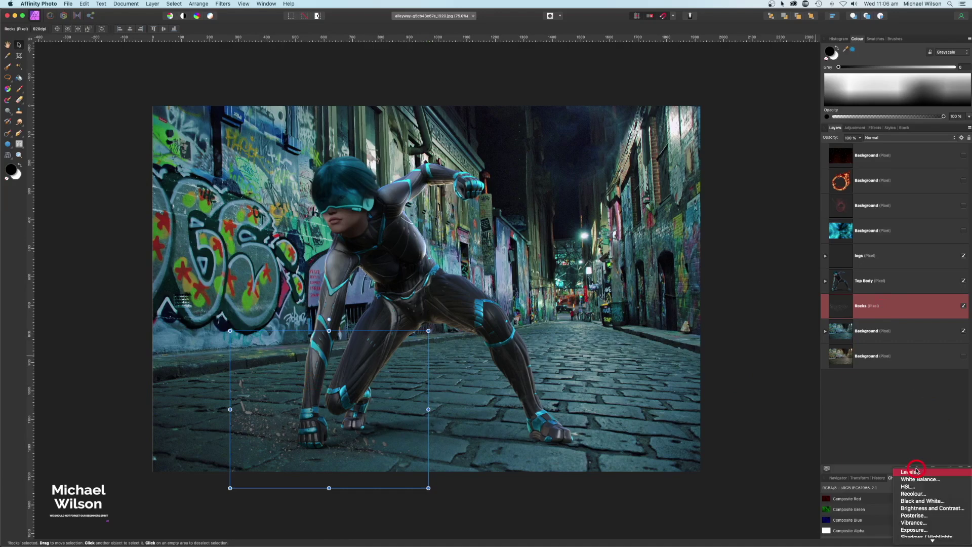
left_click(911, 493)
left_click_drag(893, 307, 909, 336)
left_click_drag(621, 262, 680, 265)
left_click(614, 234)
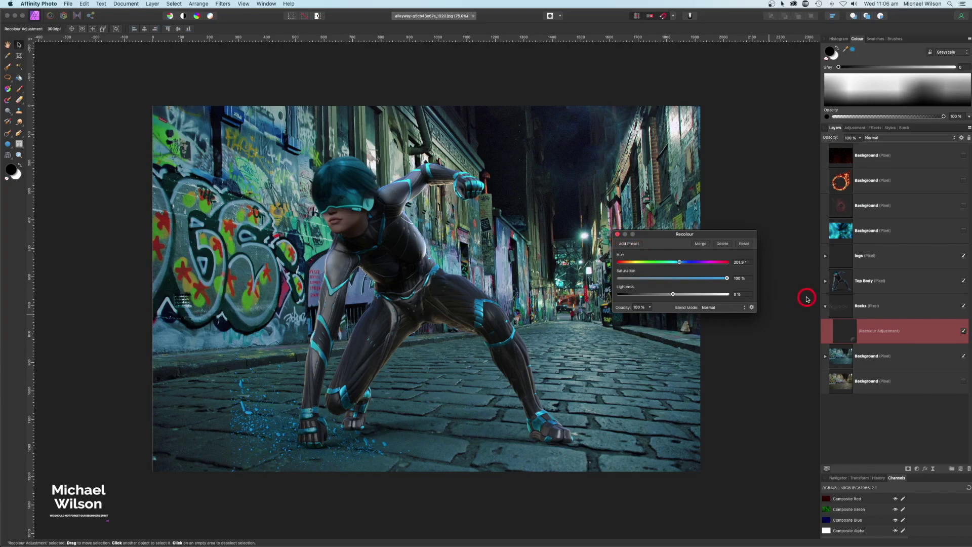
left_click(617, 236)
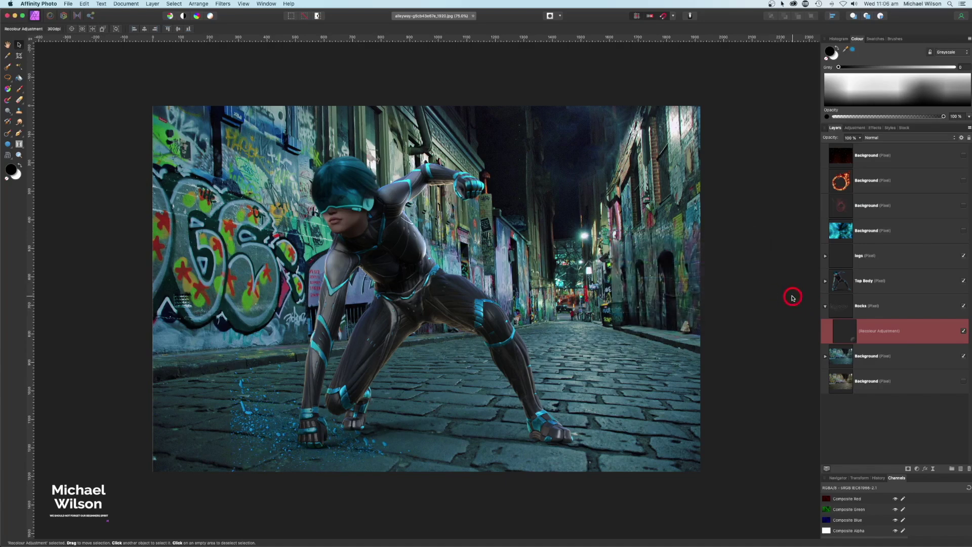
left_click(825, 306)
Duplicate the Rocks layer above Top Body, flip the copy horizontally, and position it around the figure's outstretched front foot.
left_click(837, 308)
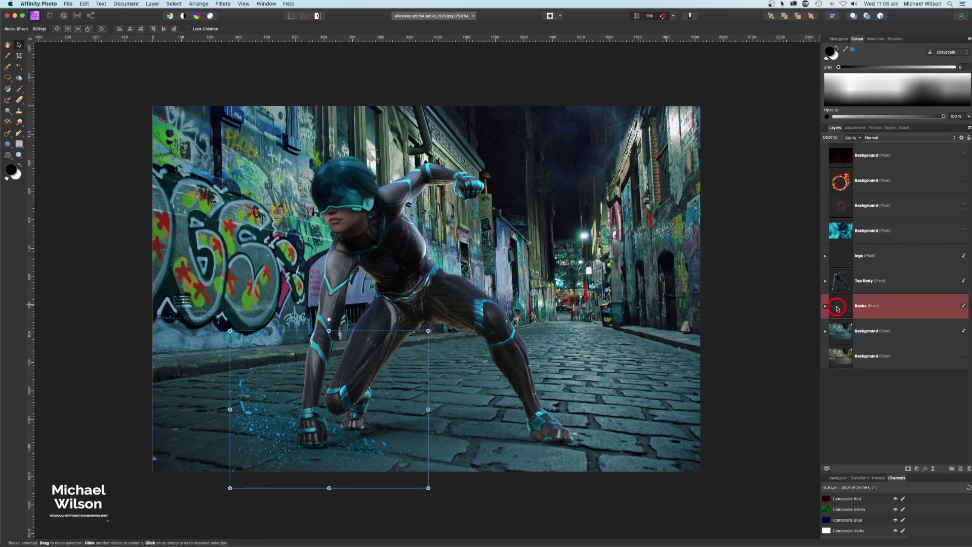
key("super+j")
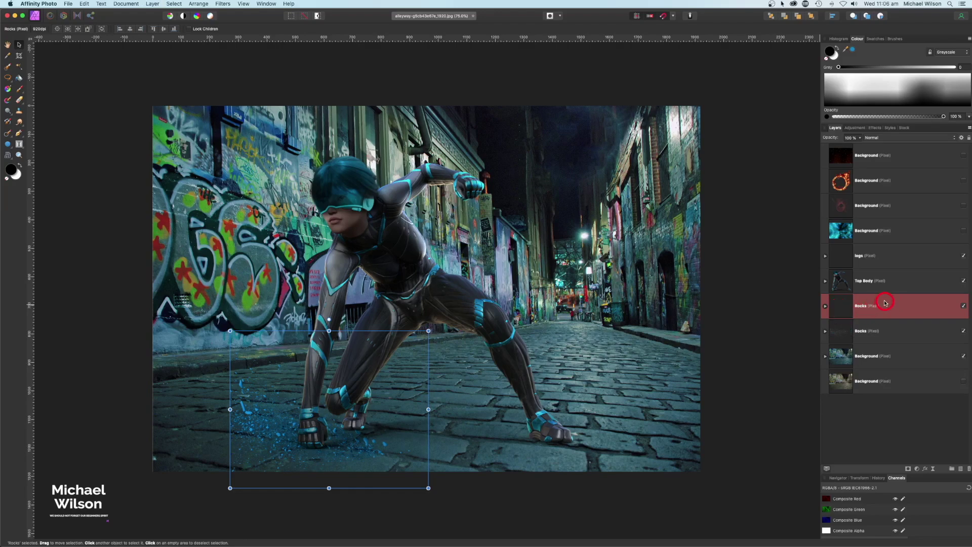
left_click_drag(885, 302, 876, 266)
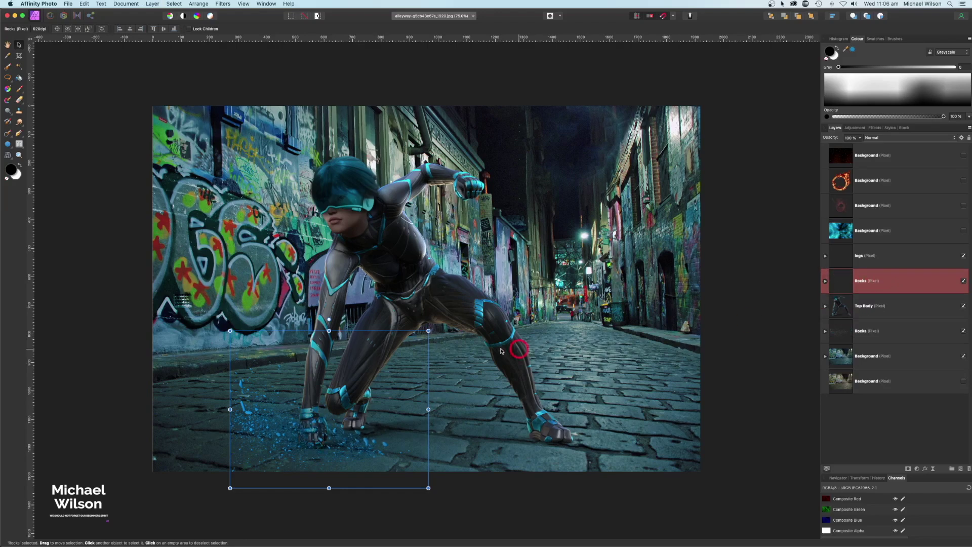
left_click_drag(421, 368, 656, 368)
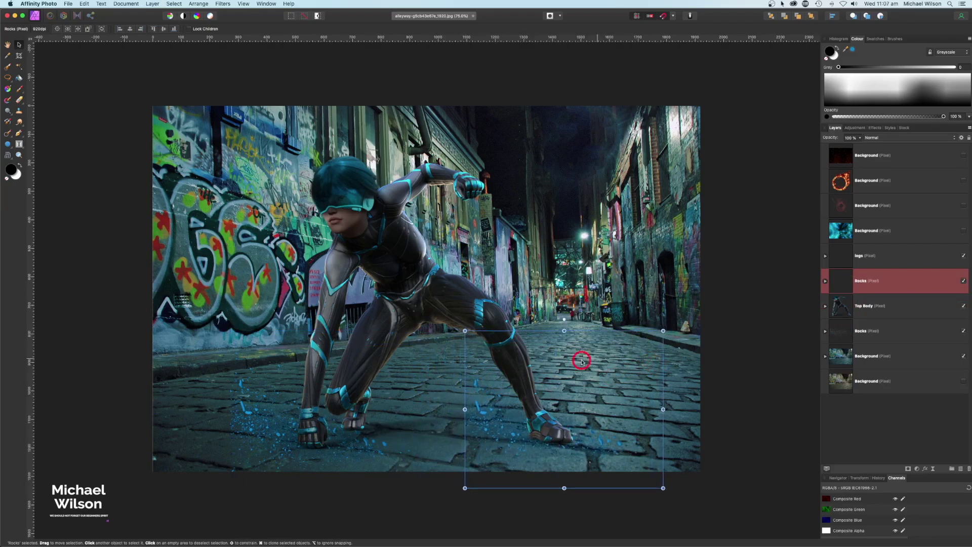
left_click(194, 4)
left_click(207, 156)
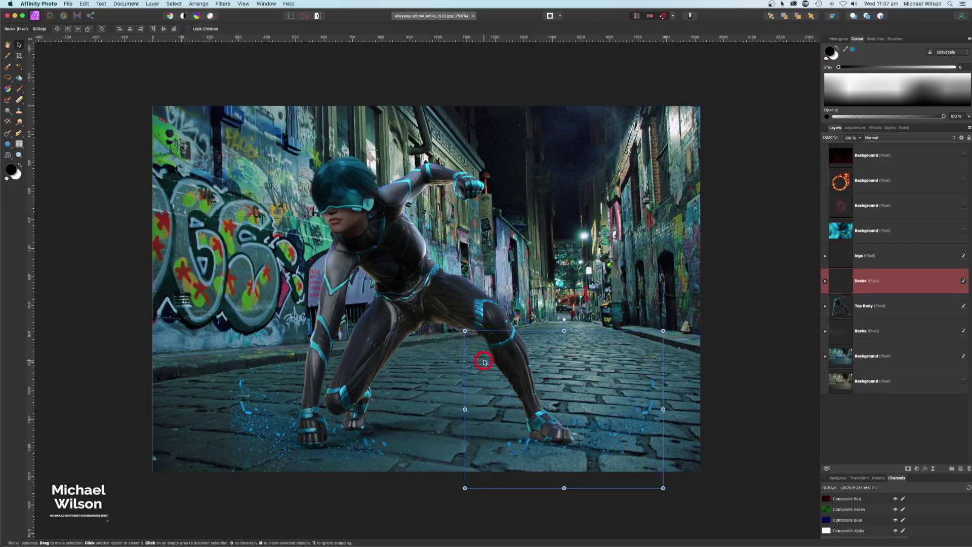
mouse_move(582, 395)
left_mouse_down()
mouse_move(557, 393)
mouse_move(565, 392)
left_mouse_up()
left_click_drag(549, 309, 531, 309)
left_click(744, 393)
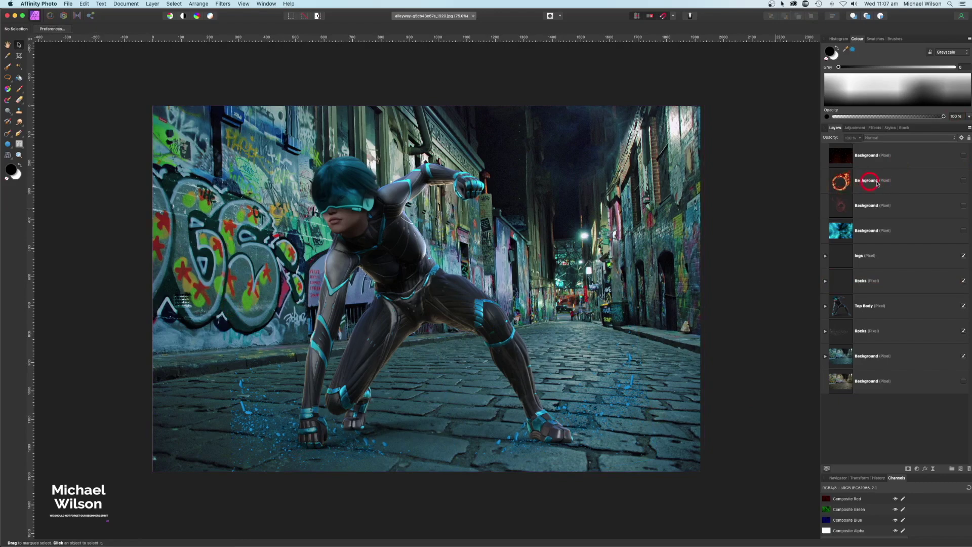
Make the flaming ring layer visible, place it directly above the visible alleyway layer, and set its blend mode to Screen.
left_click(962, 181)
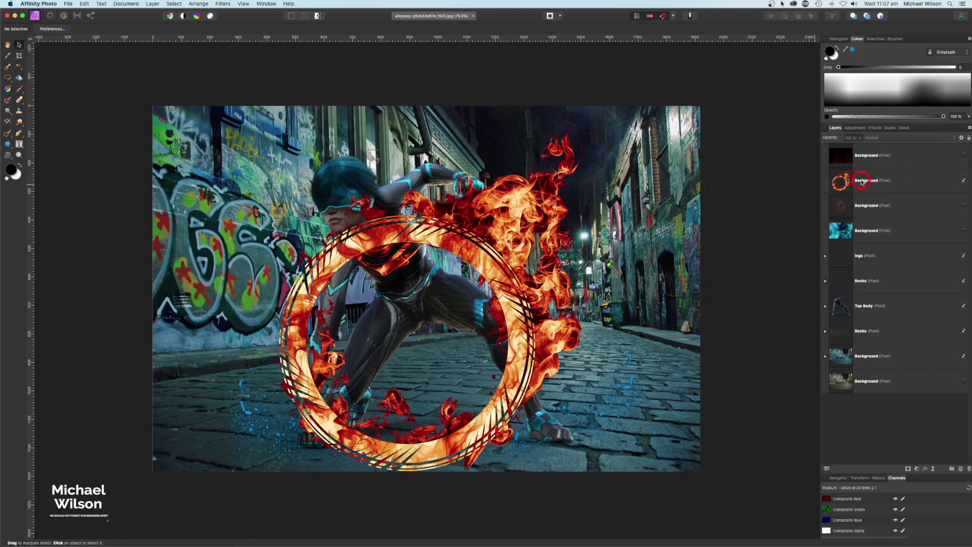
left_click_drag(889, 187, 854, 345)
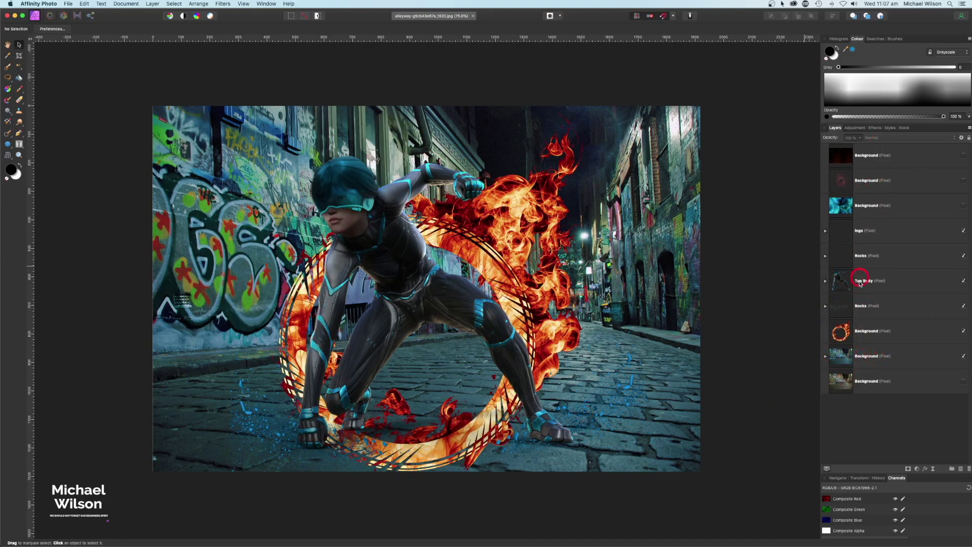
left_click(862, 335)
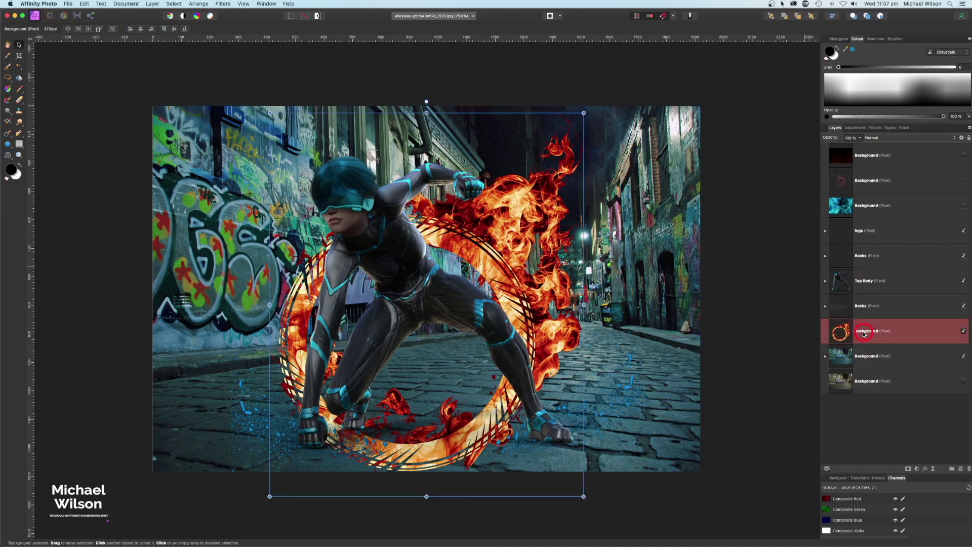
left_click(882, 141)
left_click(878, 171)
left_click(906, 358)
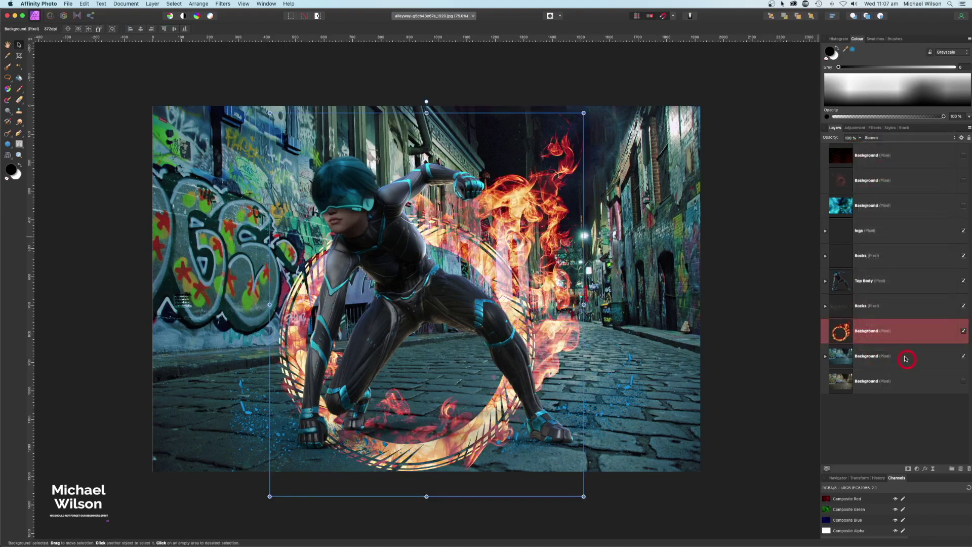
Nest a Recolour adjustment with a blue hue inside the flaming ring layer, and collapse the layer.
left_click(918, 469)
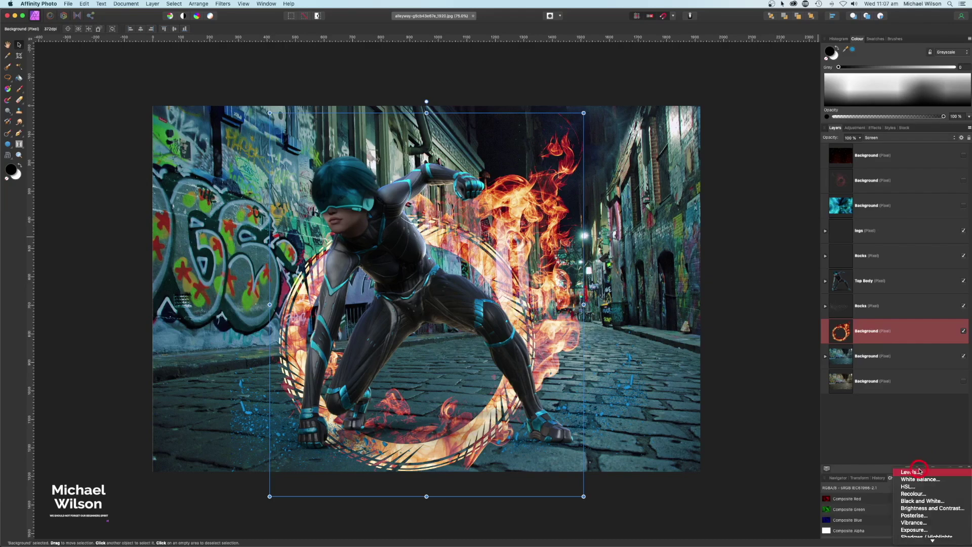
left_click(913, 494)
left_click_drag(896, 331, 856, 357)
left_click_drag(627, 264, 680, 267)
left_click(825, 330)
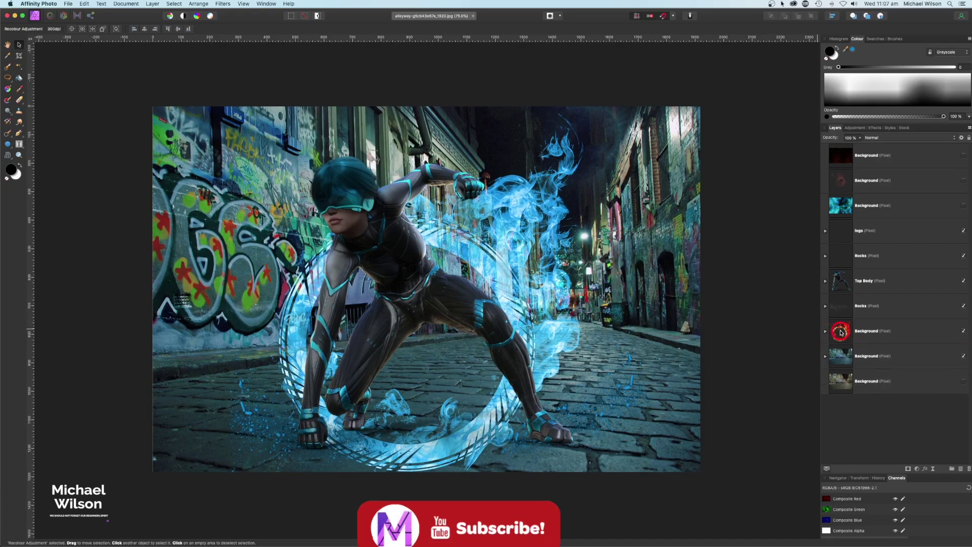
Start a single-plane Perspective transform on the ring layer and lower its two far corners to lay it on the cobblestones.
left_click(842, 331)
left_click(12, 161)
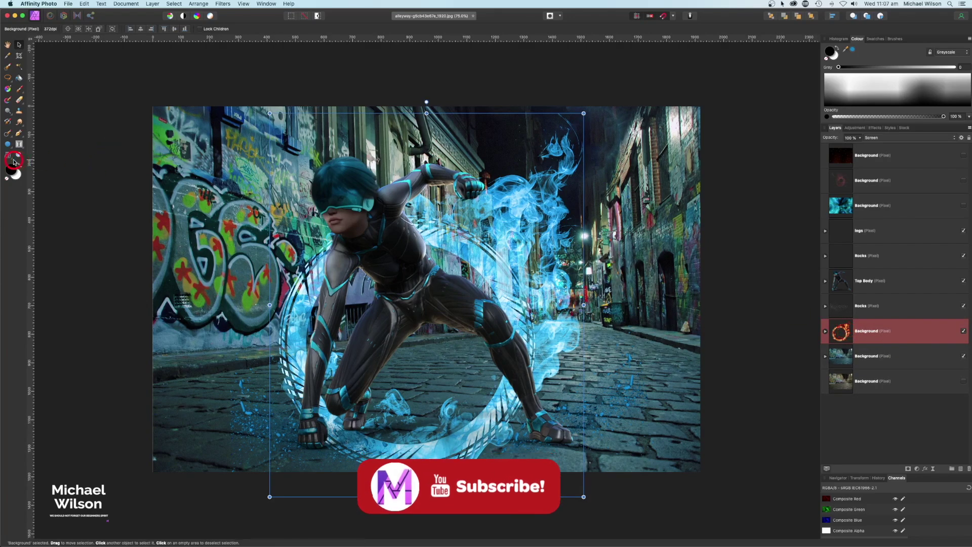
left_click(48, 174)
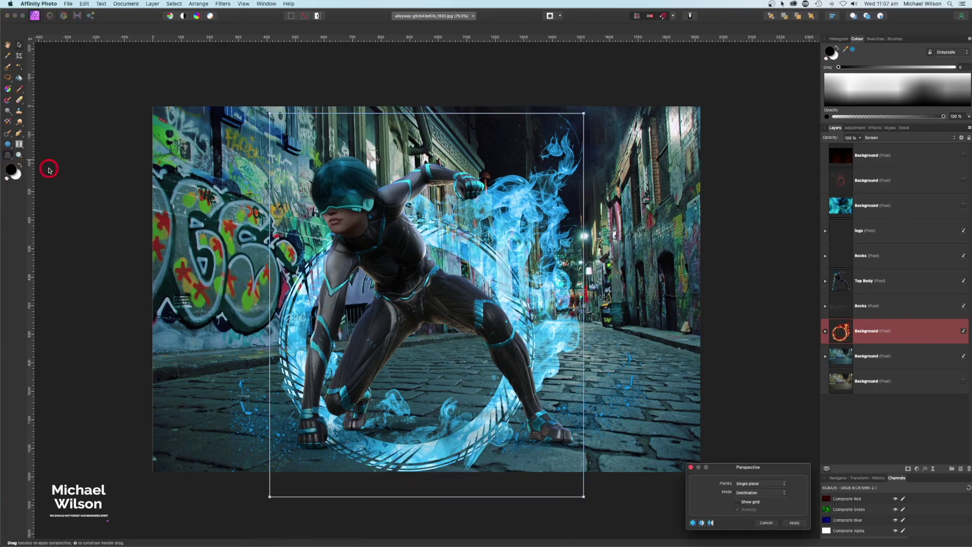
left_click_drag(270, 120, 288, 342)
left_click_drag(583, 113, 594, 351)
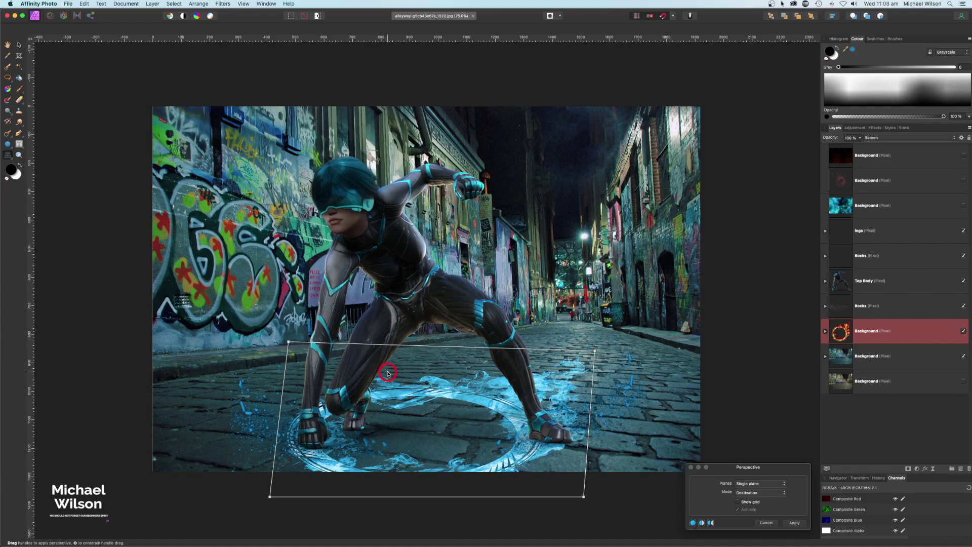
Spread the ring's near corners well beyond the canvas, level its far corners, and apply the perspective.
key("super+minus")
key("super+minus")
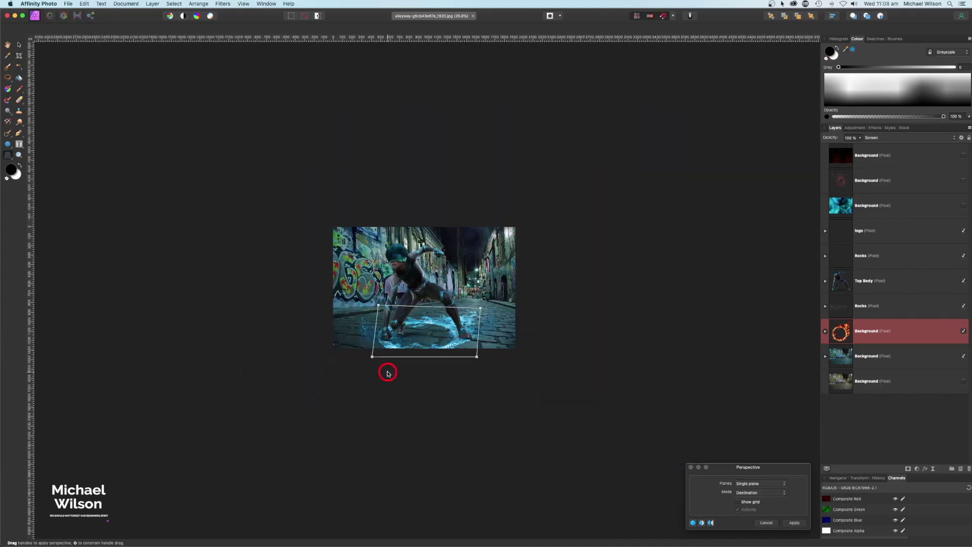
left_click_drag(372, 343, 300, 368)
left_click_drag(475, 358, 561, 368)
left_click_drag(379, 308, 381, 314)
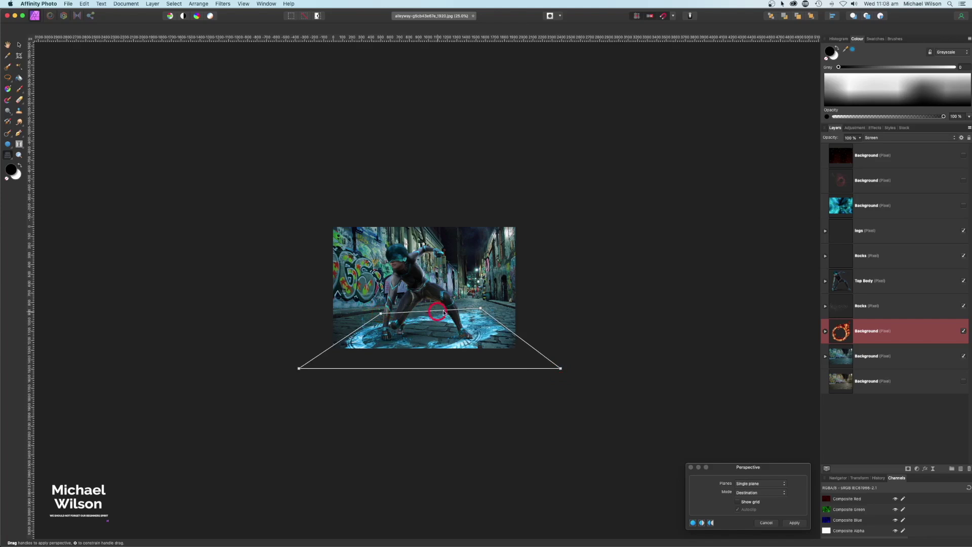
left_click_drag(480, 309, 483, 314)
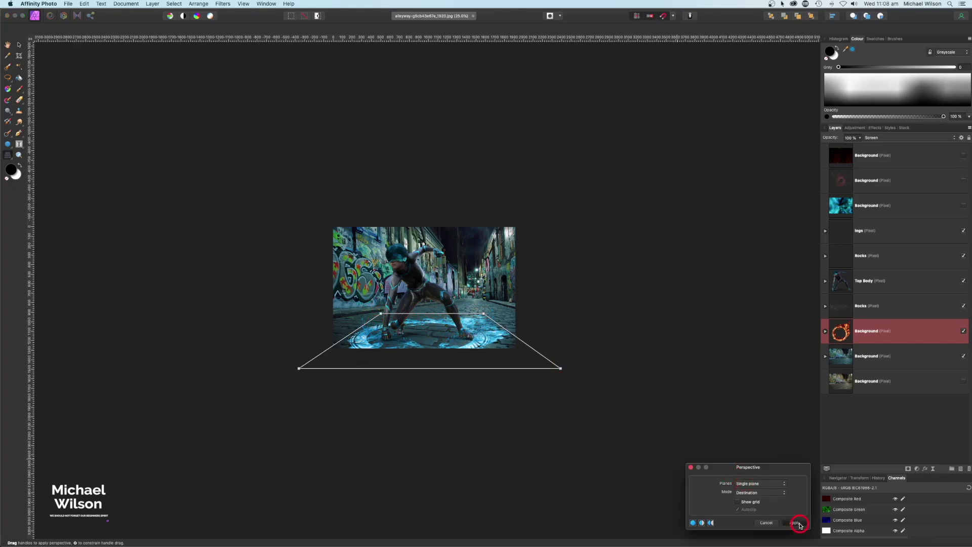
left_click(793, 522)
key("super+0")
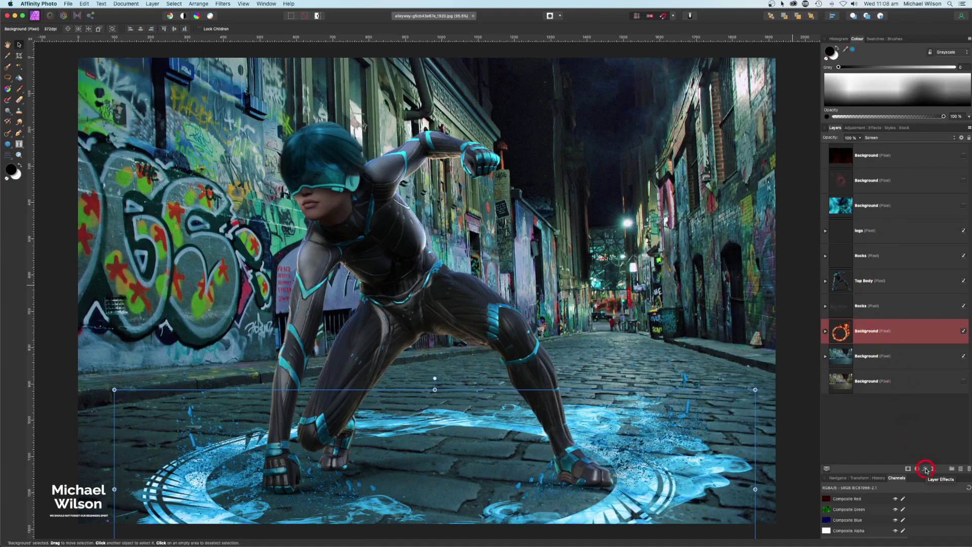
Add an Outer Glow to the ring layer with a light blue sampled from the ring and a radius of about 33.7 px.
left_click(926, 469)
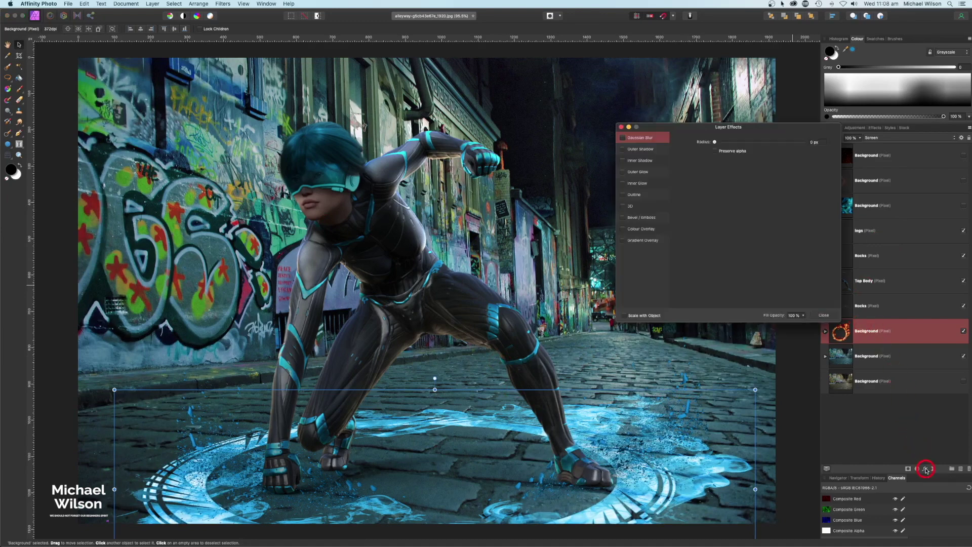
left_click(639, 173)
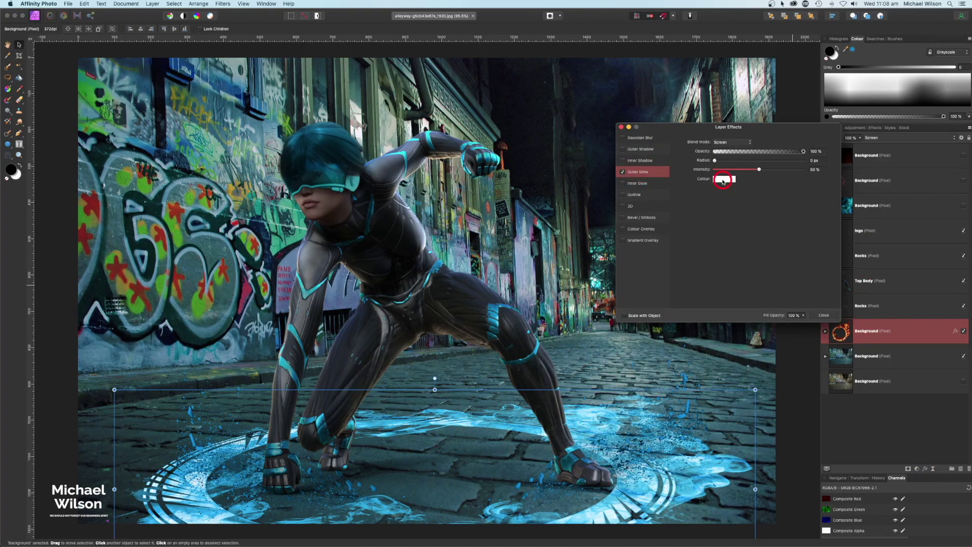
left_click(722, 180)
left_click_drag(784, 191, 582, 419)
left_click(788, 193)
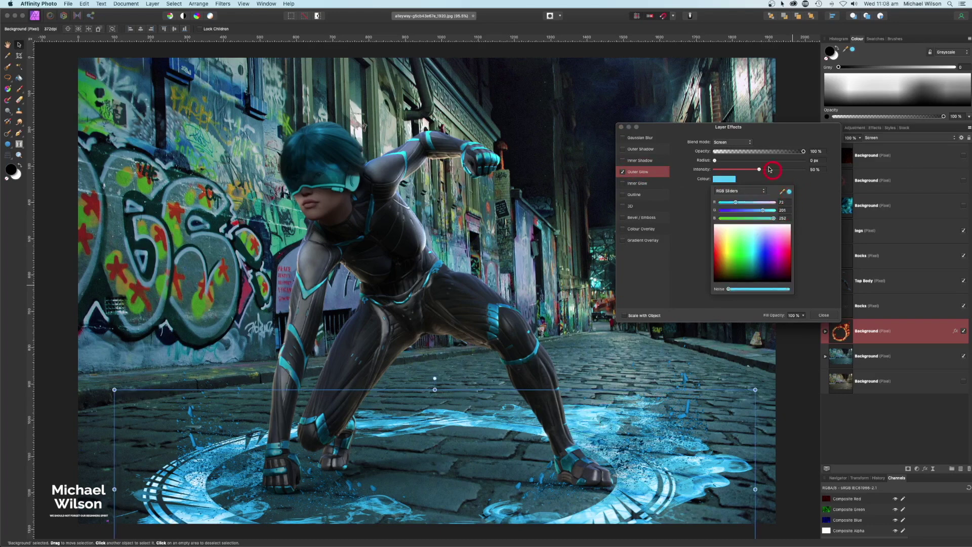
left_click_drag(720, 160, 778, 163)
left_click(658, 119)
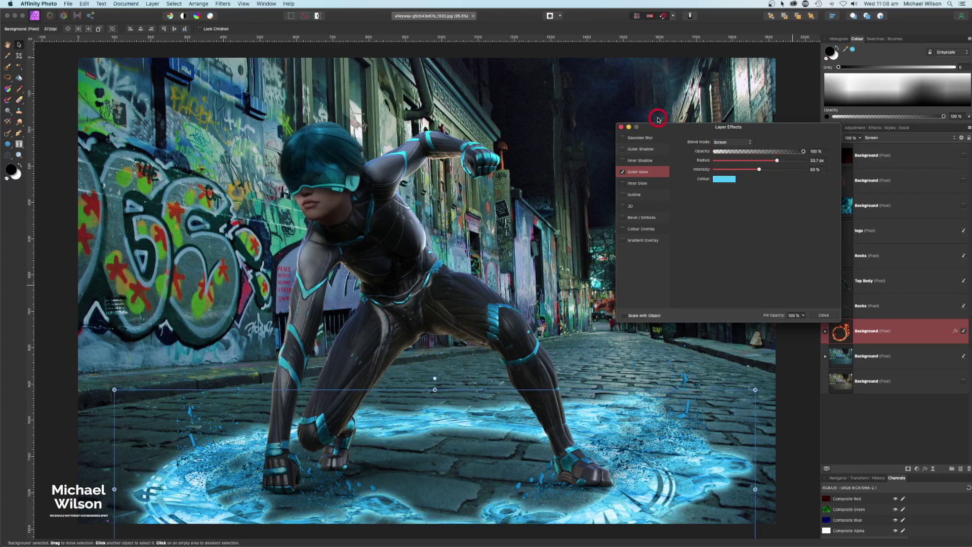
left_click(627, 127)
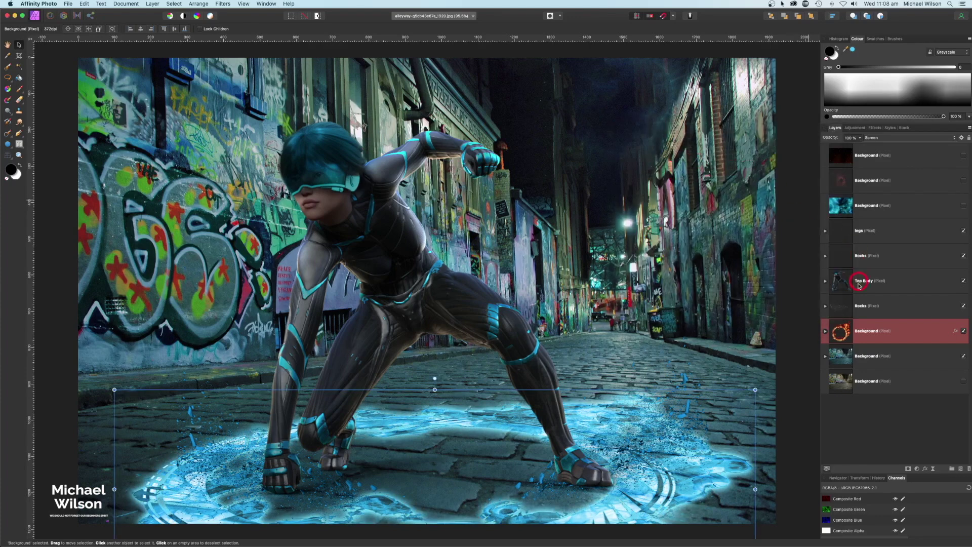
Duplicate the glowing ring layer and raise the copy to the figure's waist.
key("super+minus")
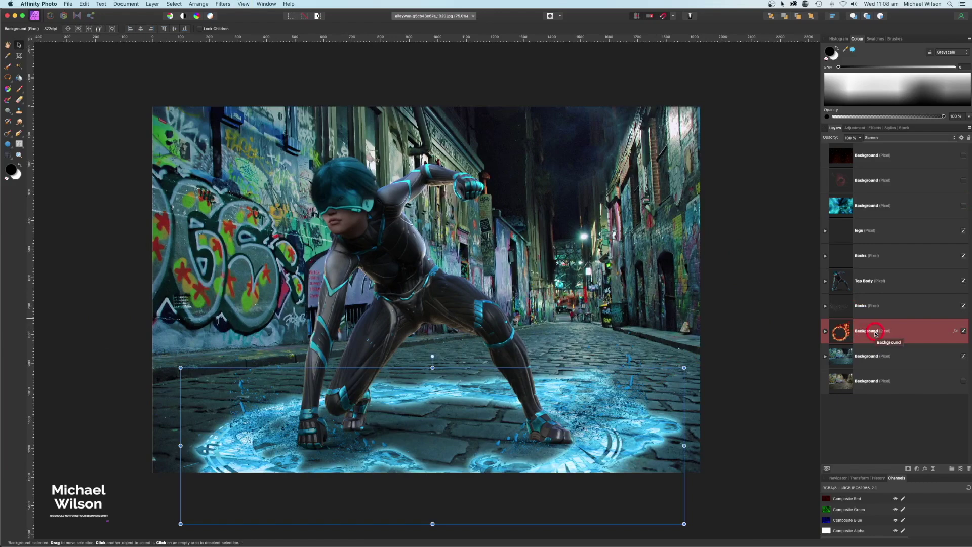
key("super+j")
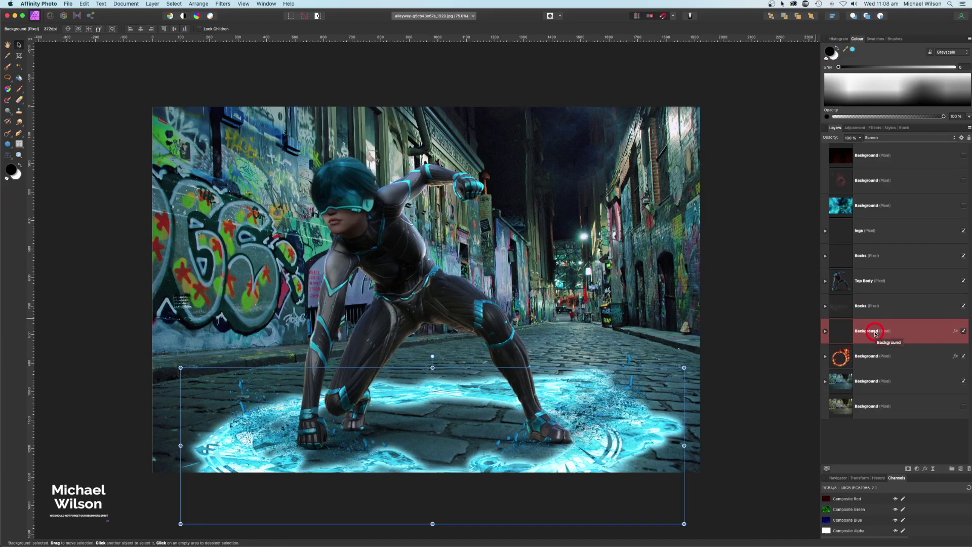
left_click_drag(651, 373, 647, 224)
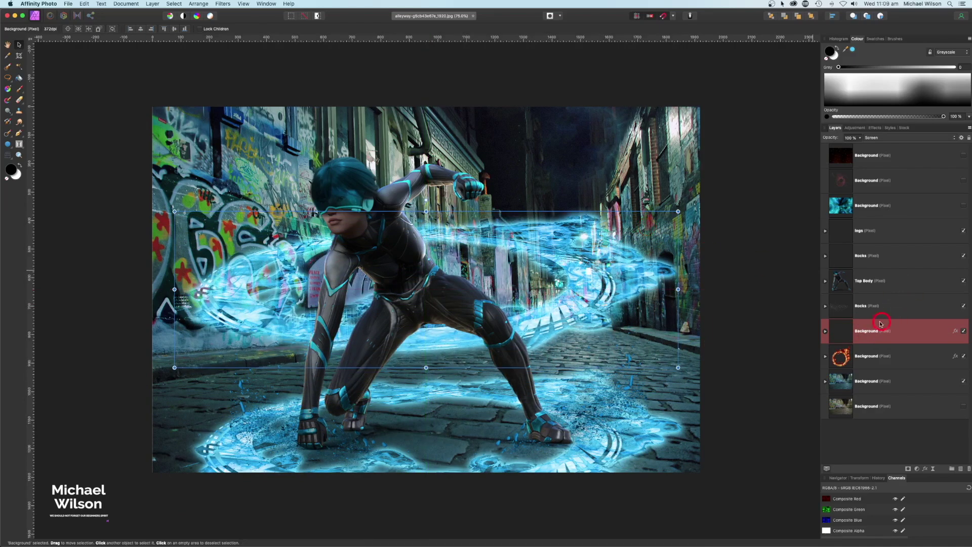
Erase the stray flames outside the raised ring with the Erase Brush, and place its layer above the lower Rocks layer.
left_click(19, 100)
mouse_move(573, 221)
left_mouse_down()
mouse_move(485, 216)
mouse_move(592, 232)
mouse_move(667, 277)
mouse_move(662, 292)
mouse_move(604, 235)
mouse_move(569, 223)
mouse_move(629, 280)
mouse_move(631, 314)
mouse_move(622, 249)
mouse_move(566, 221)
left_mouse_up()
left_click(20, 46)
left_click(947, 363)
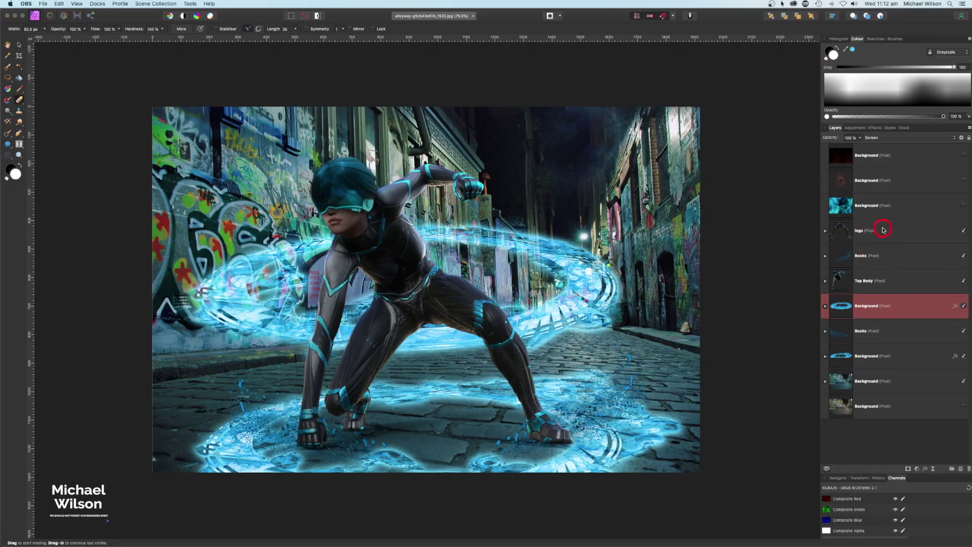
Move the legs layer below Top Body, and place the raised ring layer between Top Body and legs.
left_click(890, 230)
left_click_drag(891, 230, 880, 289)
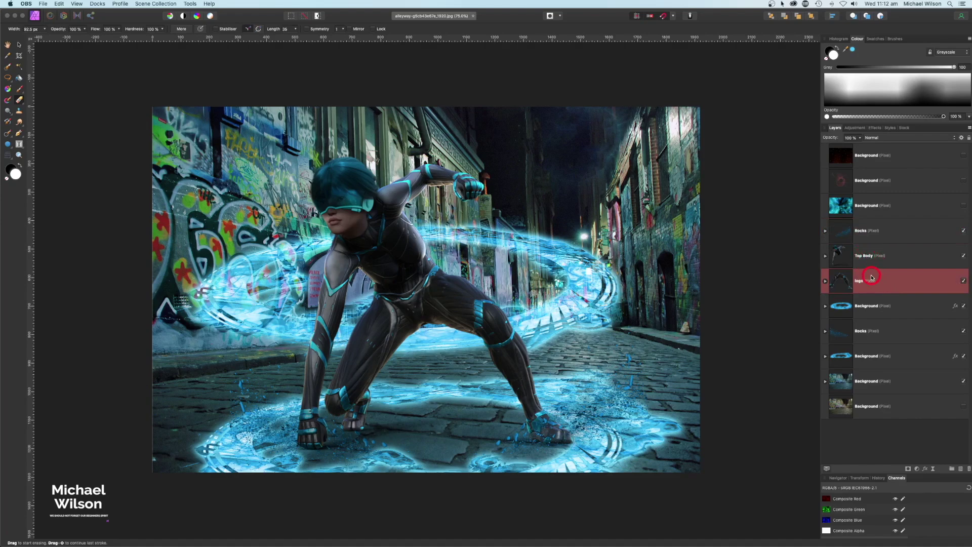
left_click(866, 305)
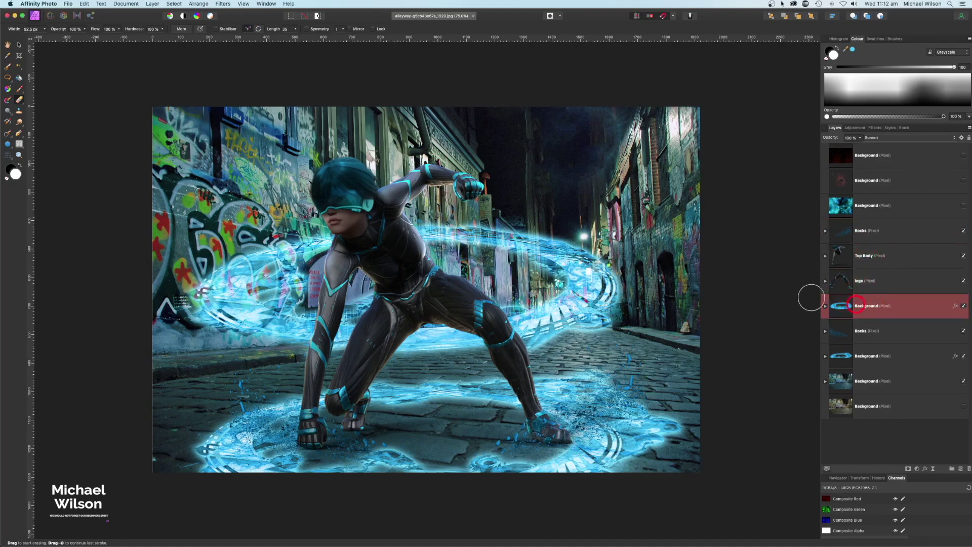
left_click_drag(886, 302, 879, 272)
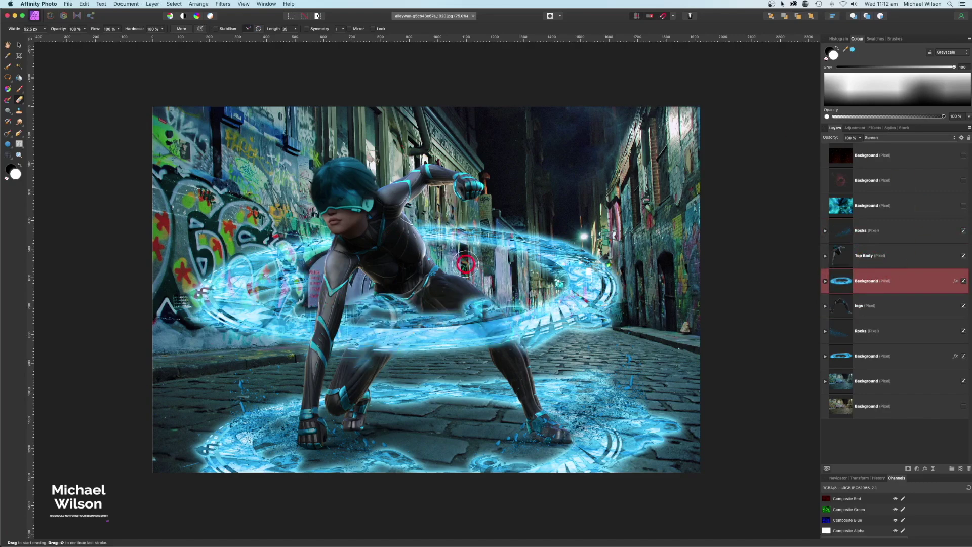
Erase the flames inside the raised ring where they cover the figure's hips and thighs, leaving the ring's front band intact.
mouse_move(361, 199)
left_mouse_down()
mouse_move(525, 275)
mouse_move(372, 234)
mouse_move(369, 300)
mouse_move(437, 301)
mouse_move(438, 277)
mouse_move(496, 290)
left_mouse_up()
left_click(870, 286)
mouse_move(464, 301)
left_mouse_down()
mouse_move(350, 299)
mouse_move(463, 302)
mouse_move(499, 285)
mouse_move(475, 298)
mouse_move(497, 297)
mouse_move(375, 316)
mouse_move(445, 305)
left_mouse_up()
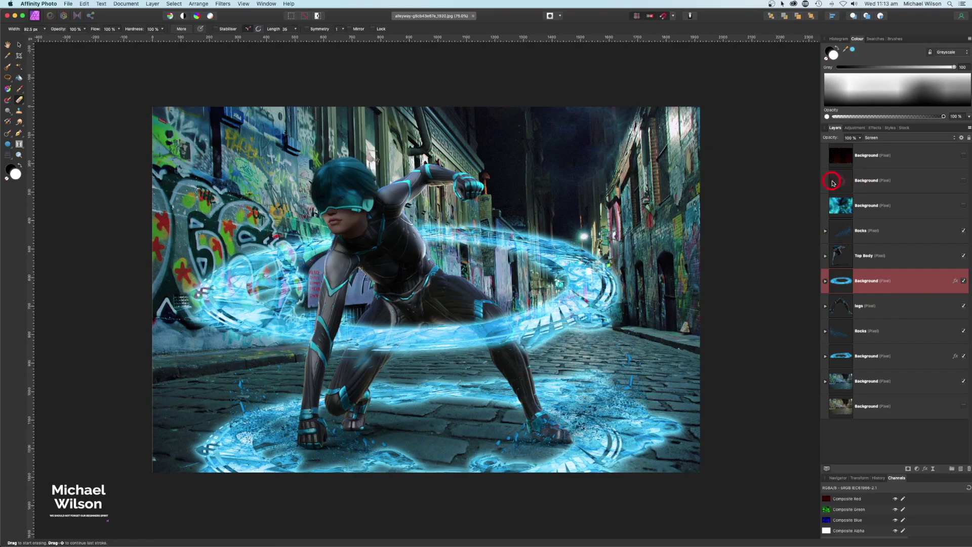
Show the hidden red energy swirl layer and place it directly below the Top Body layer.
left_click_drag(843, 180, 884, 180)
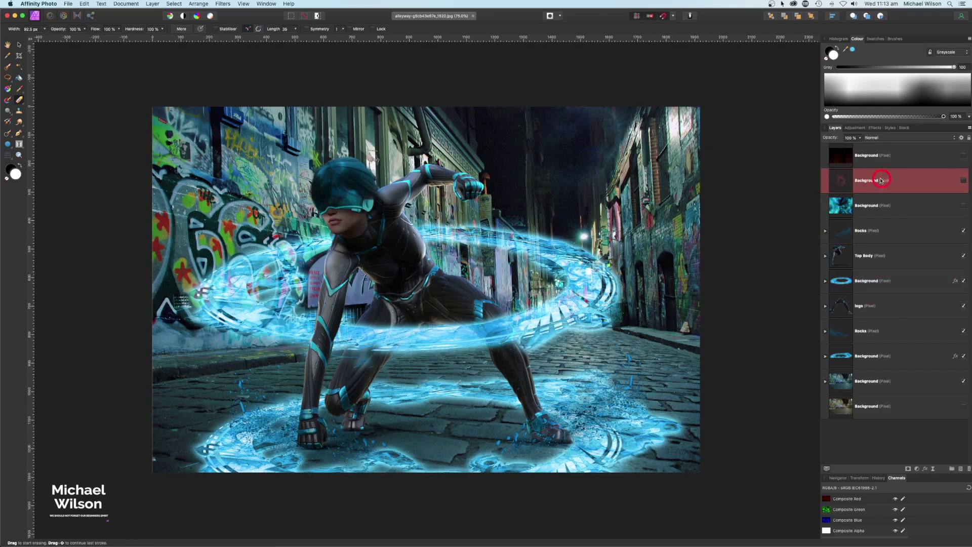
left_click(963, 180)
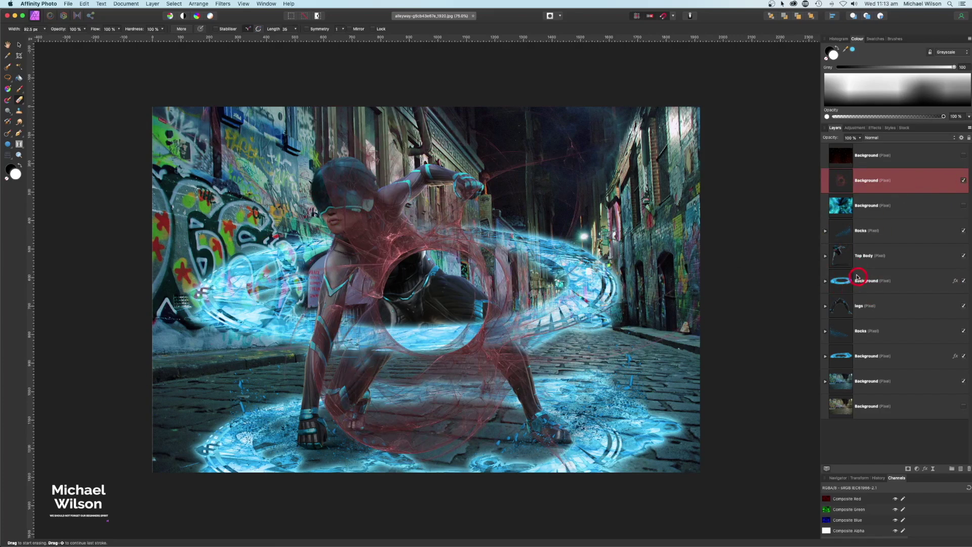
left_click_drag(876, 187, 858, 267)
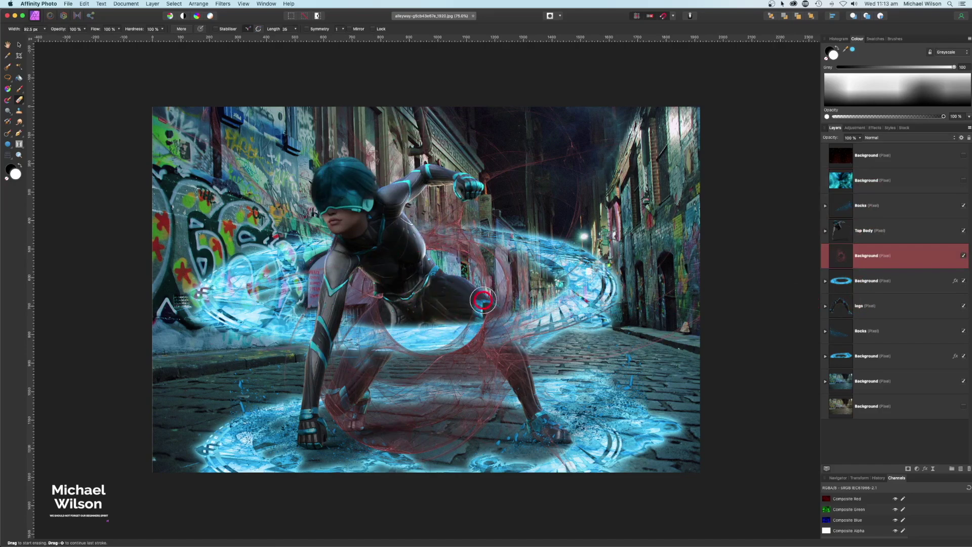
Add a Recolour adjustment nested in the red swirl layer, with its hue shifted to cyan at about 191°.
left_click(917, 470)
left_click(911, 496)
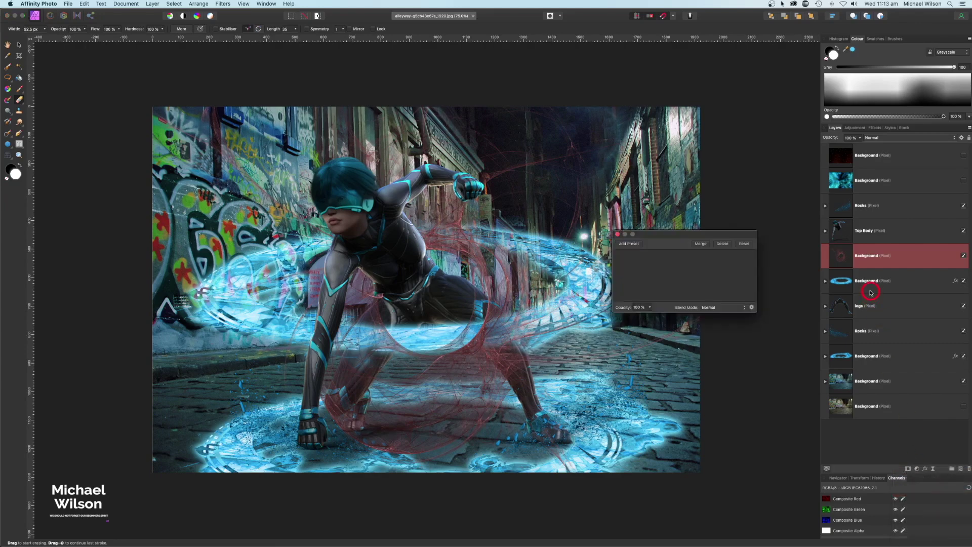
left_click_drag(878, 256, 901, 282)
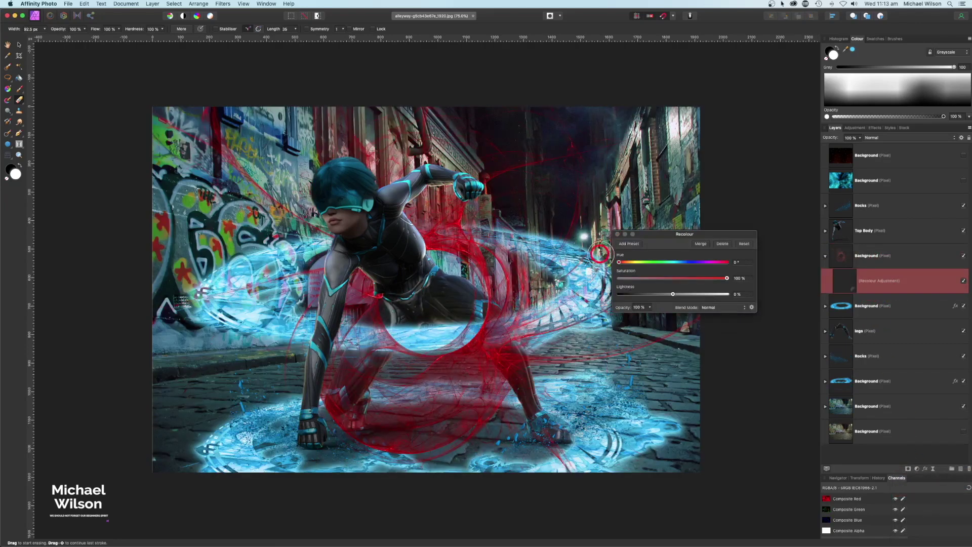
left_click_drag(619, 261, 677, 267)
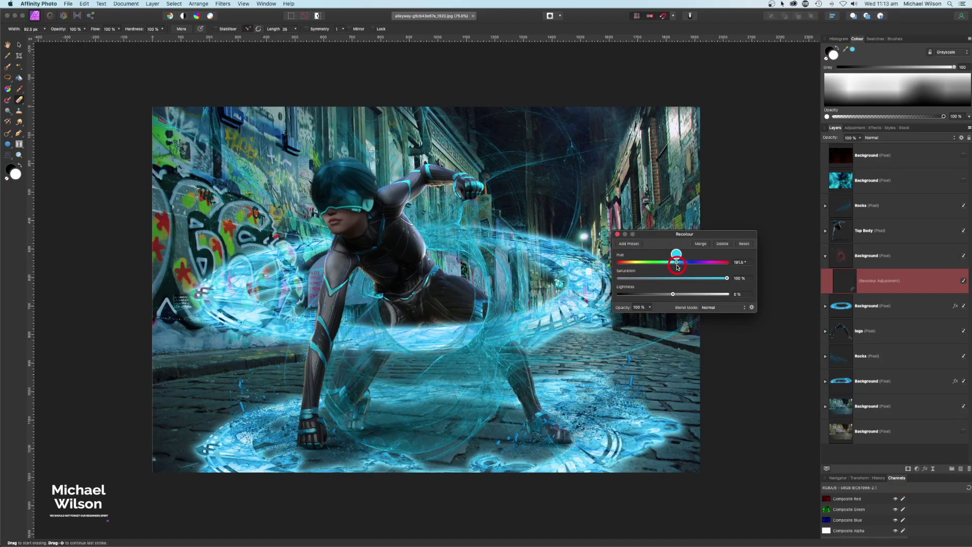
left_click(618, 235)
Duplicate the cyan swirl layer and flip the copy horizontally.
left_click_drag(841, 279, 843, 259)
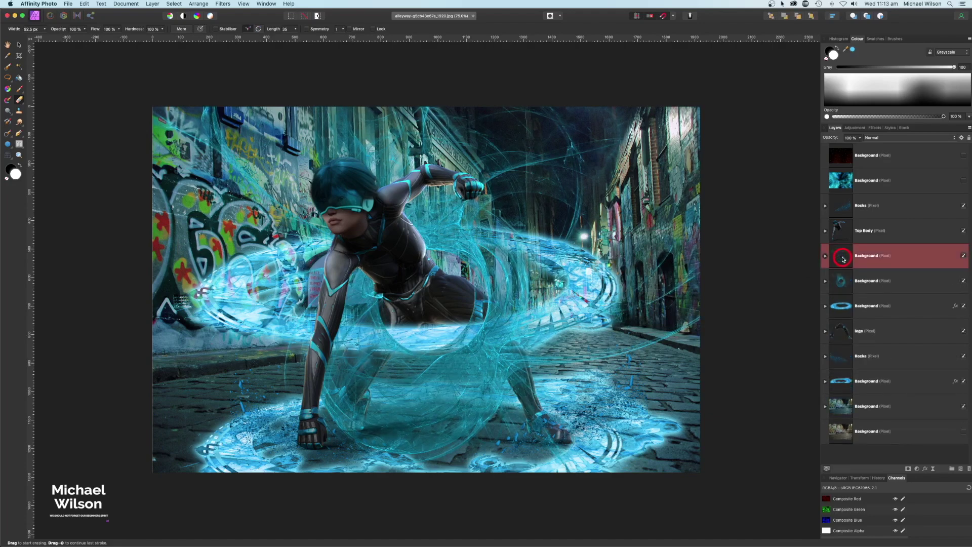
left_click(162, 7)
left_click(199, 3)
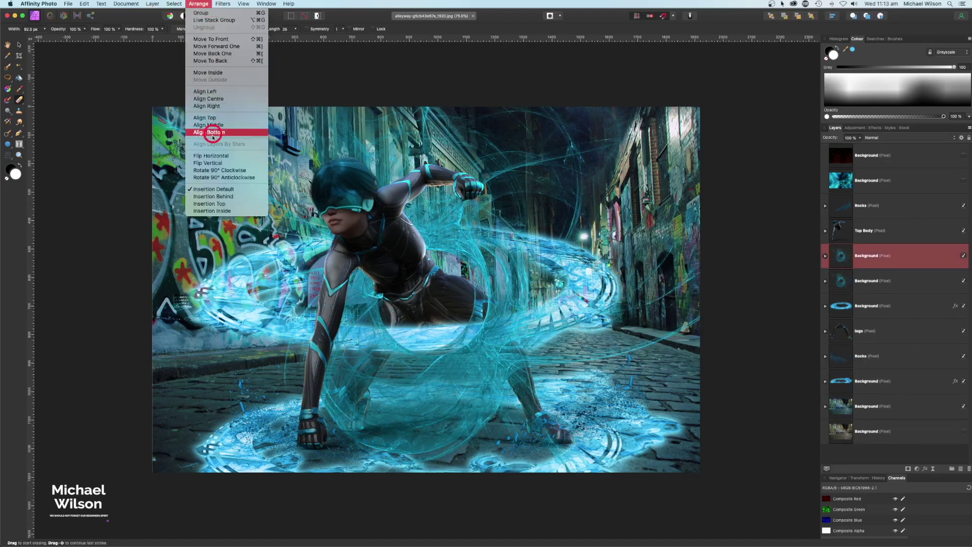
left_click(178, 120)
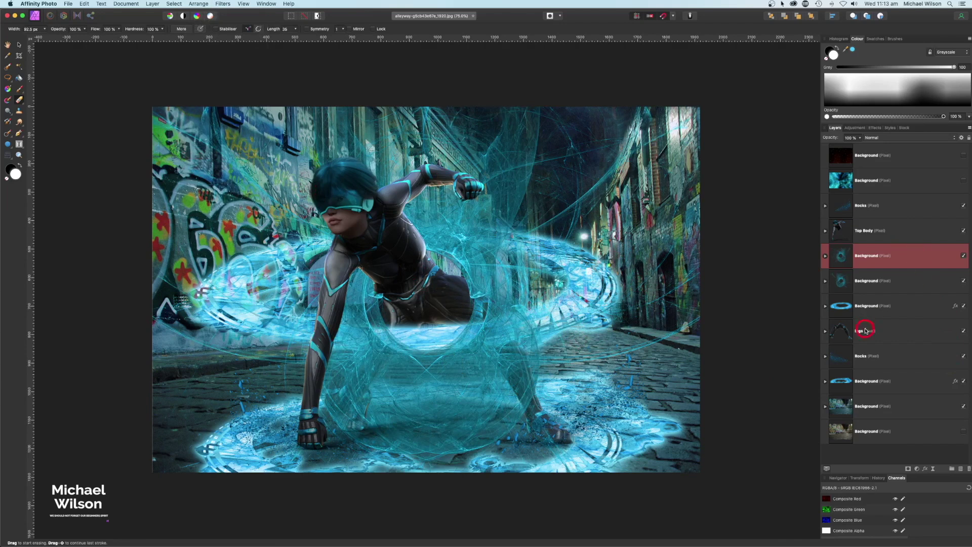
Reduce the legs layer's opacity to 90%.
left_click(869, 332)
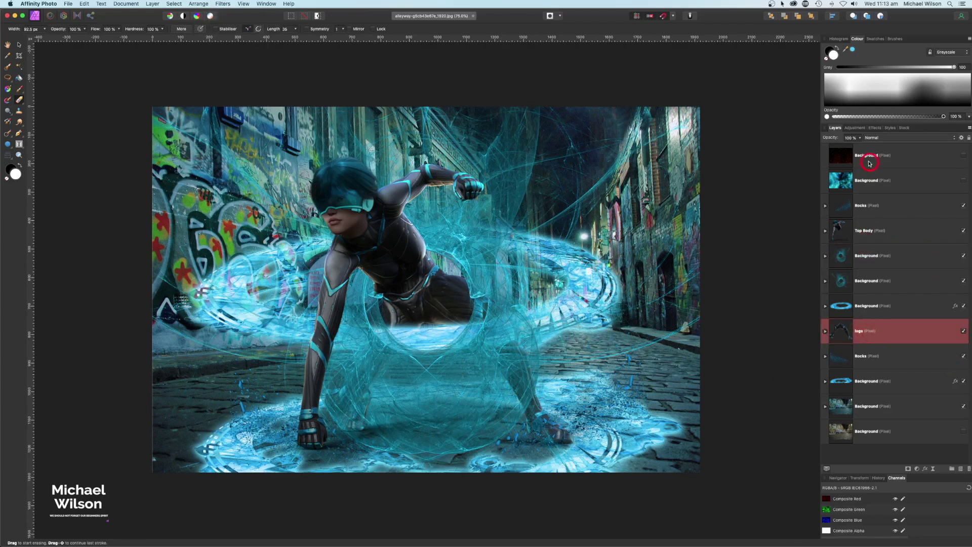
left_click(860, 139)
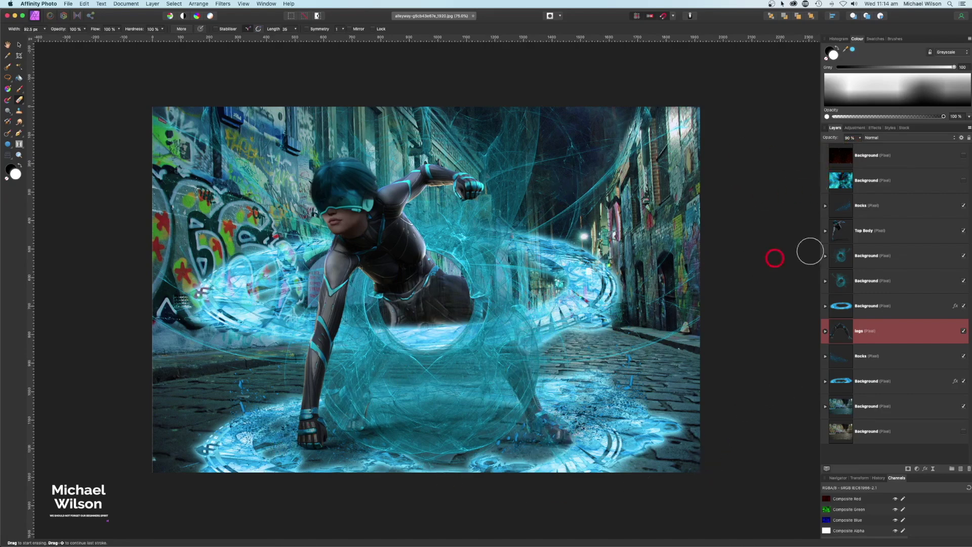
Show the hidden cyan nebula layer and move it directly above the tinted alleyway layer.
left_click(883, 181)
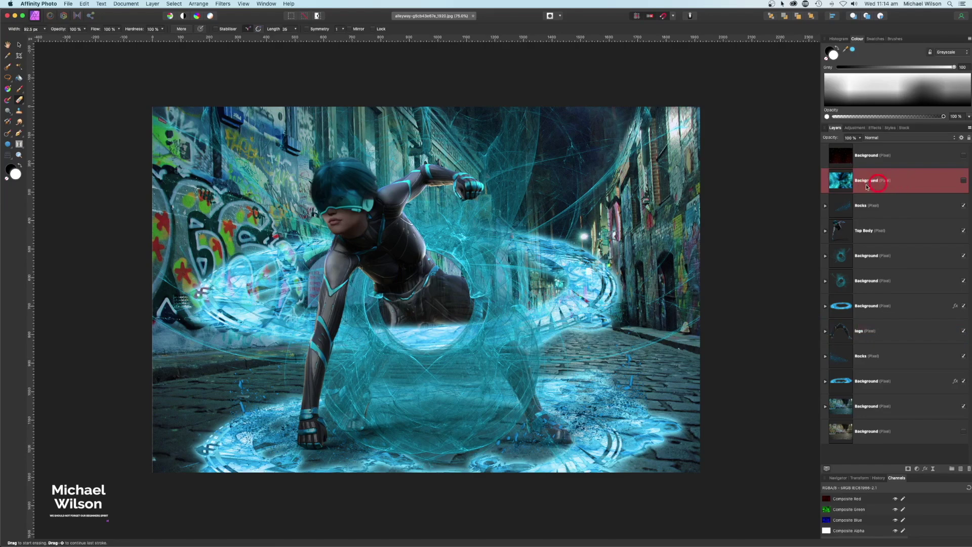
left_click(963, 181)
left_click_drag(923, 178, 843, 393)
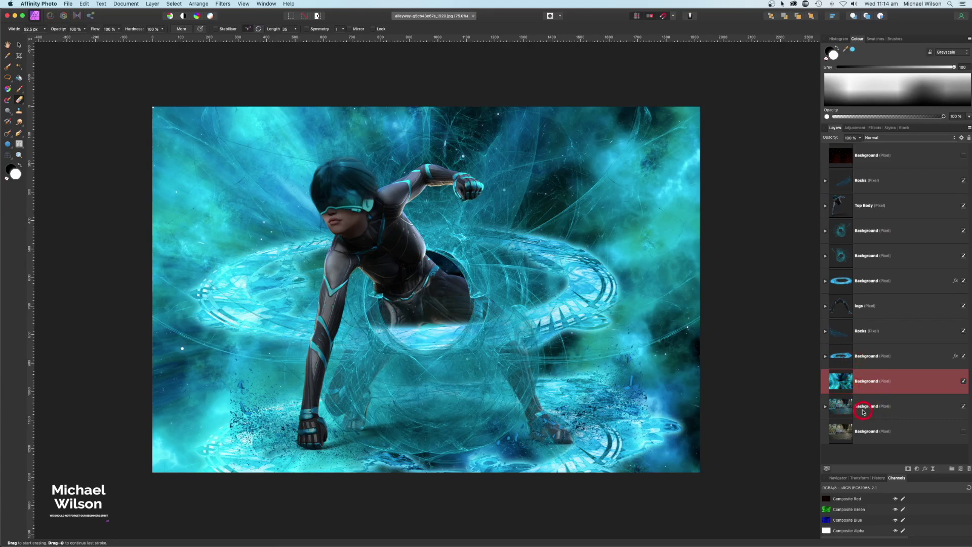
Set the nebula layer's blend mode to Screen and its opacity to 77%.
left_click(887, 139)
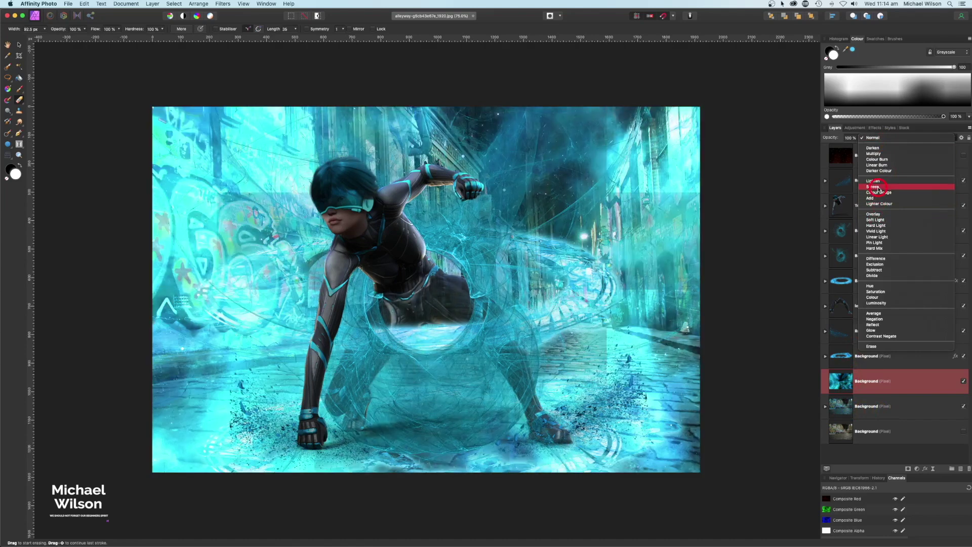
left_click(879, 187)
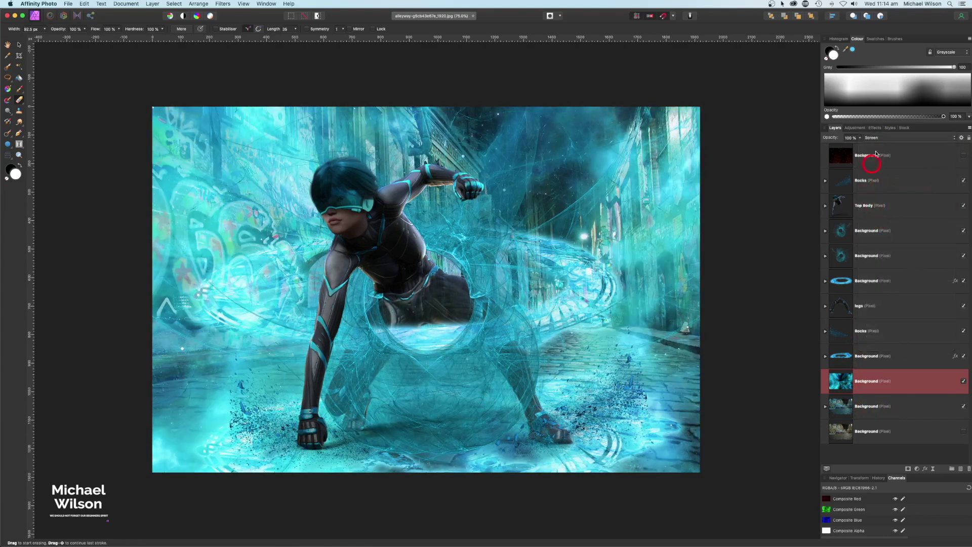
left_click(859, 139)
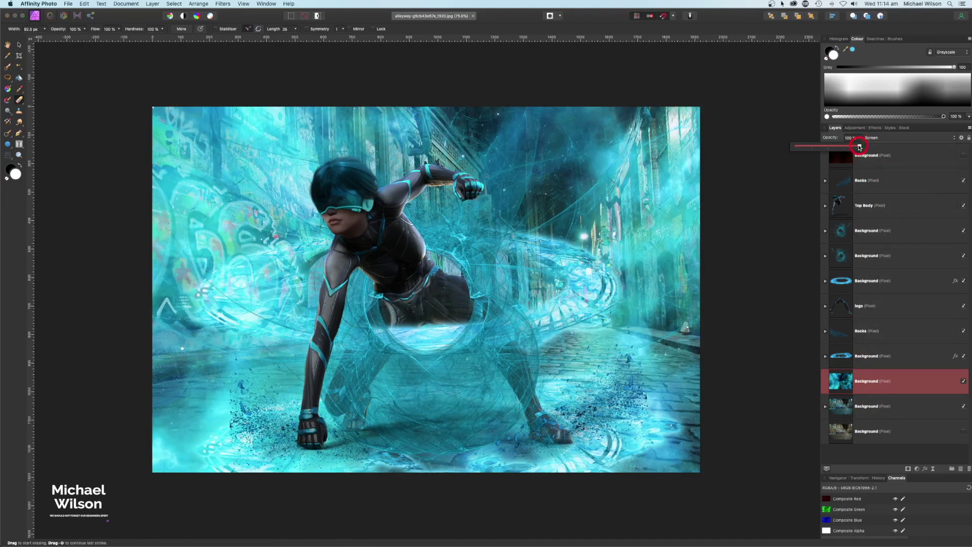
left_click_drag(853, 147, 845, 147)
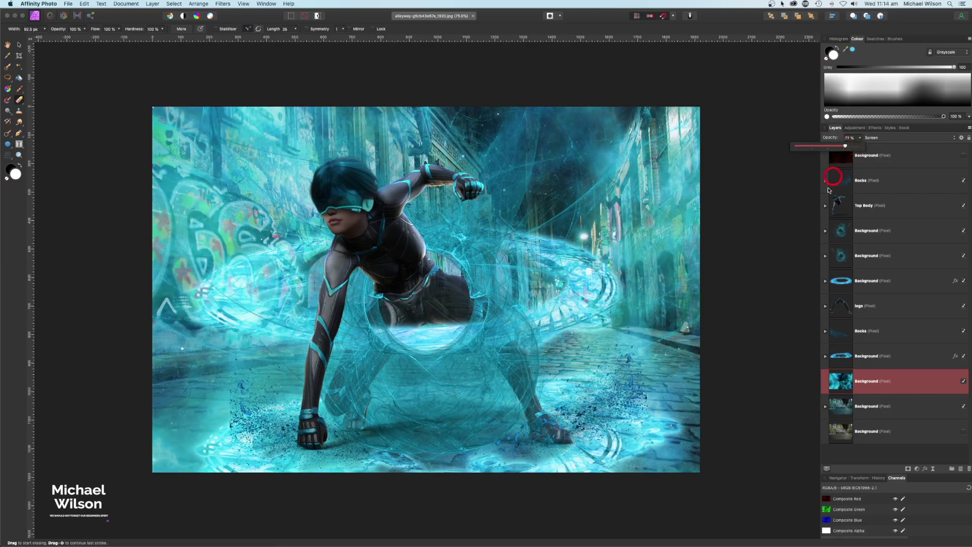
left_click(796, 183)
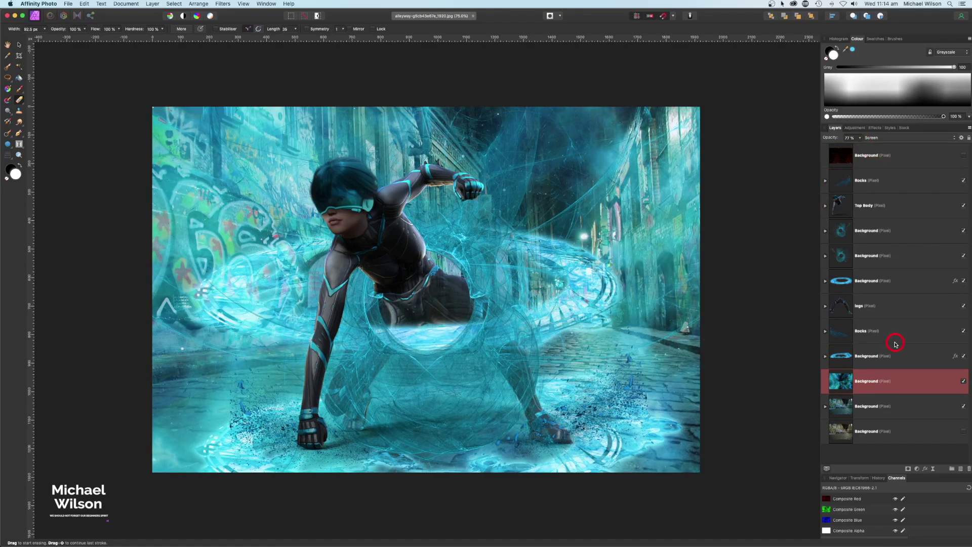
Add an Exposure adjustment nested in the tinted alleyway layer and darken it to about -2.8.
left_click(872, 411)
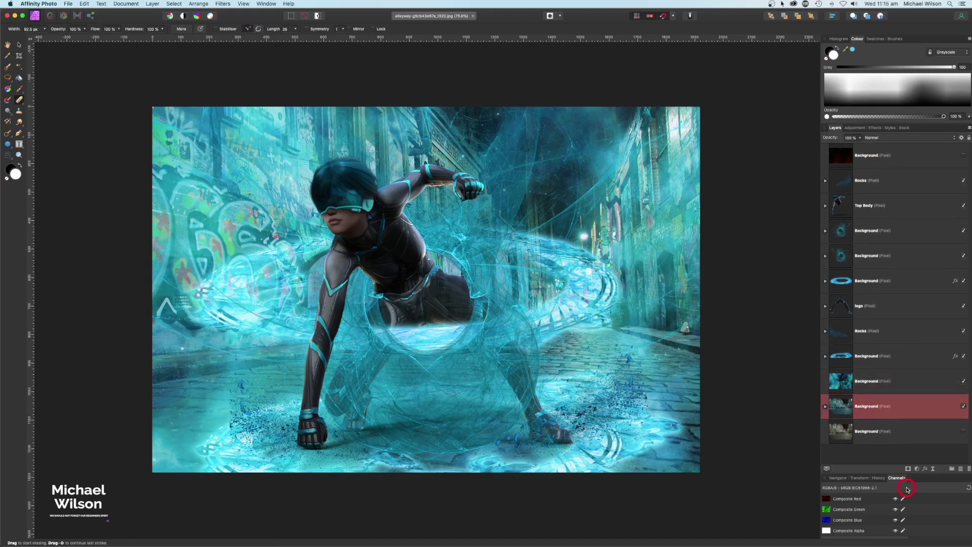
left_click(825, 407)
left_click(825, 406)
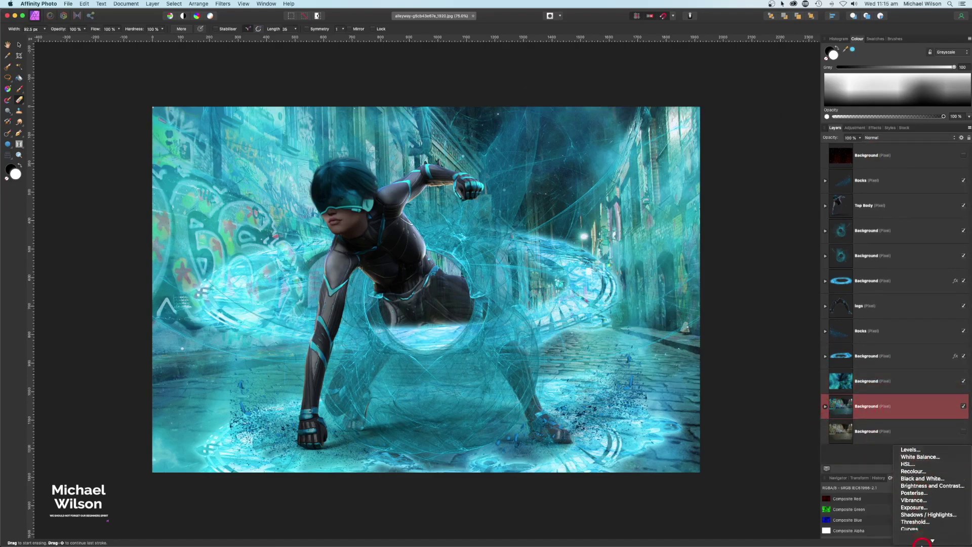
left_click(894, 406)
left_click_drag(894, 406, 843, 431)
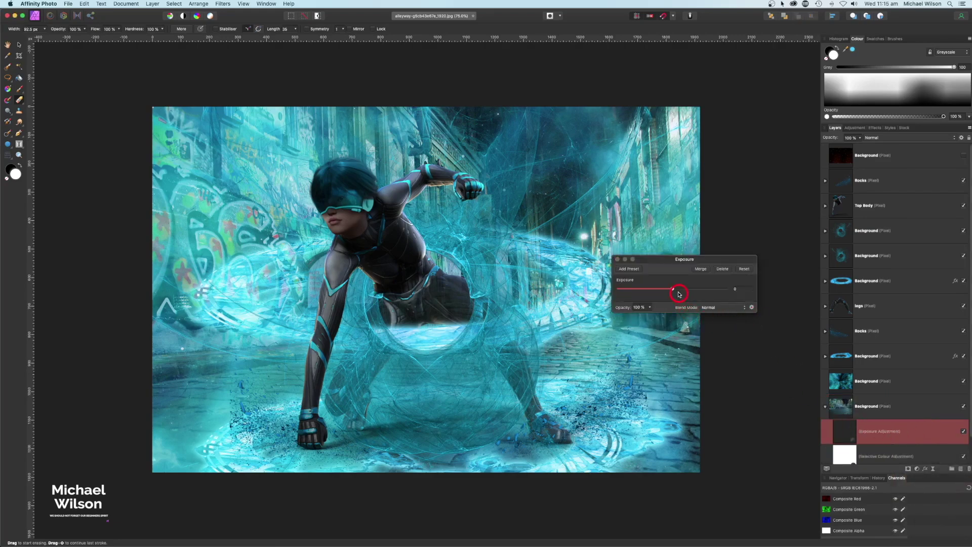
left_click_drag(673, 290, 649, 289)
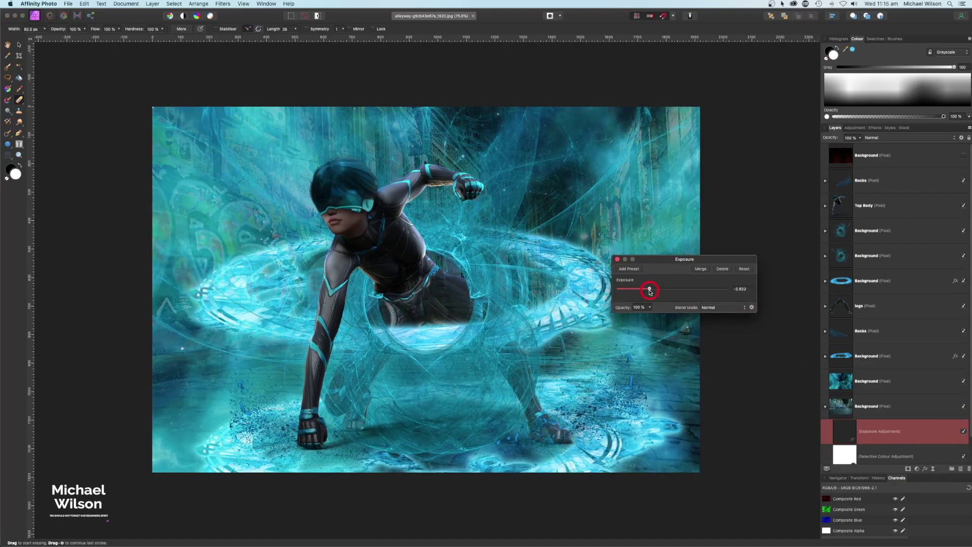
left_click(617, 259)
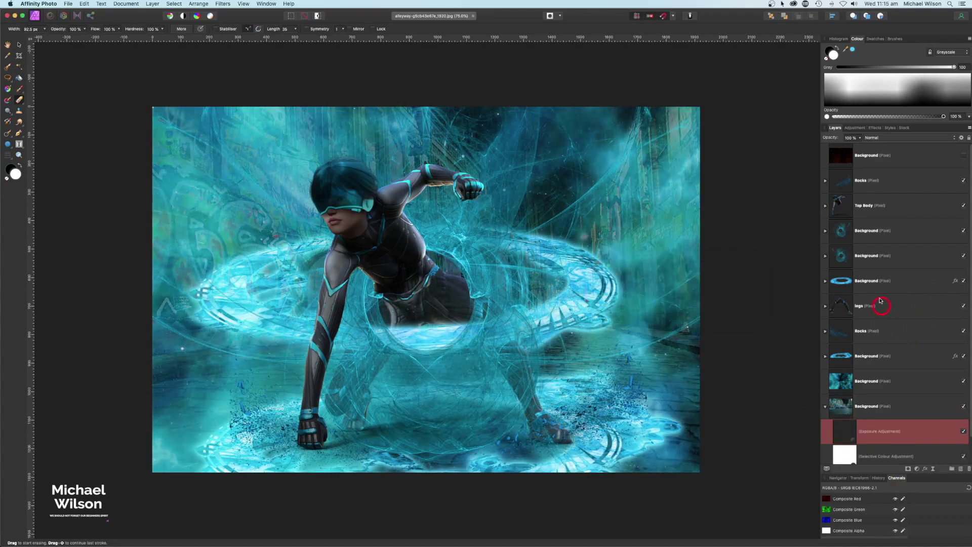
Lower the opacity of the raised glowing ring layer to about 70%.
left_click(876, 279)
left_click(14, 44)
left_click(422, 305)
left_click(861, 139)
left_click_drag(859, 147, 849, 147)
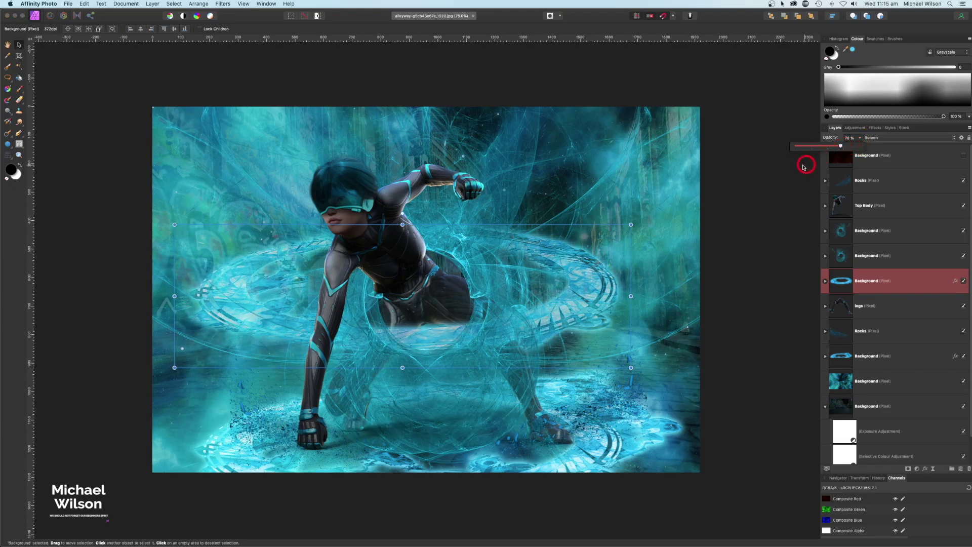
left_click(722, 180)
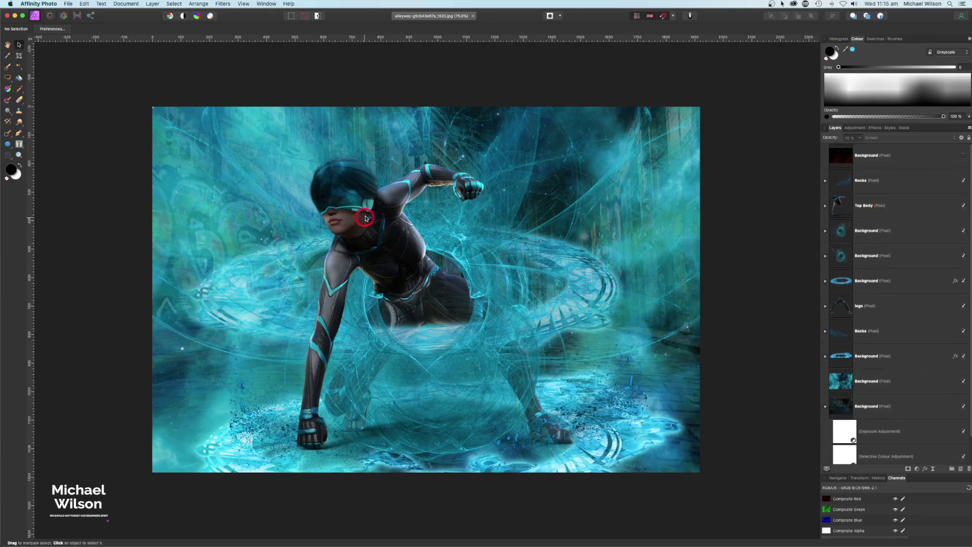
Darken the figure's upper body by setting the lower Exposure adjustment nested in Top Body to about -2.34.
left_click(867, 206)
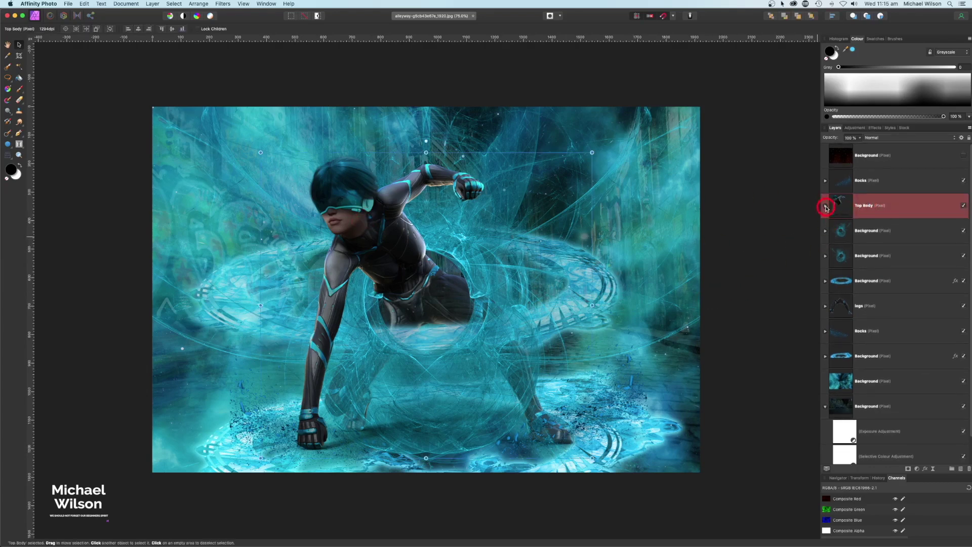
left_click(826, 206)
double_click(844, 256)
left_click(683, 294)
left_click_drag(662, 290, 655, 290)
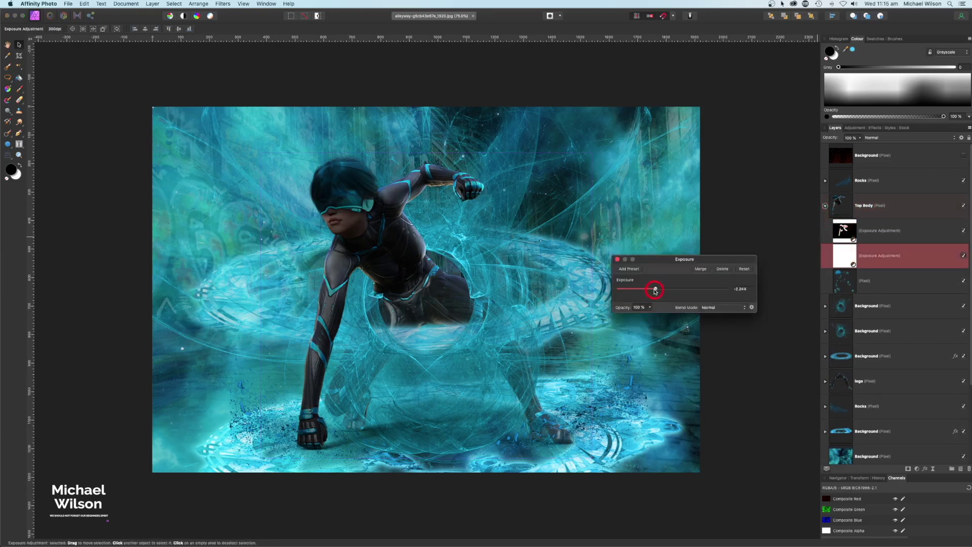
left_click(806, 258)
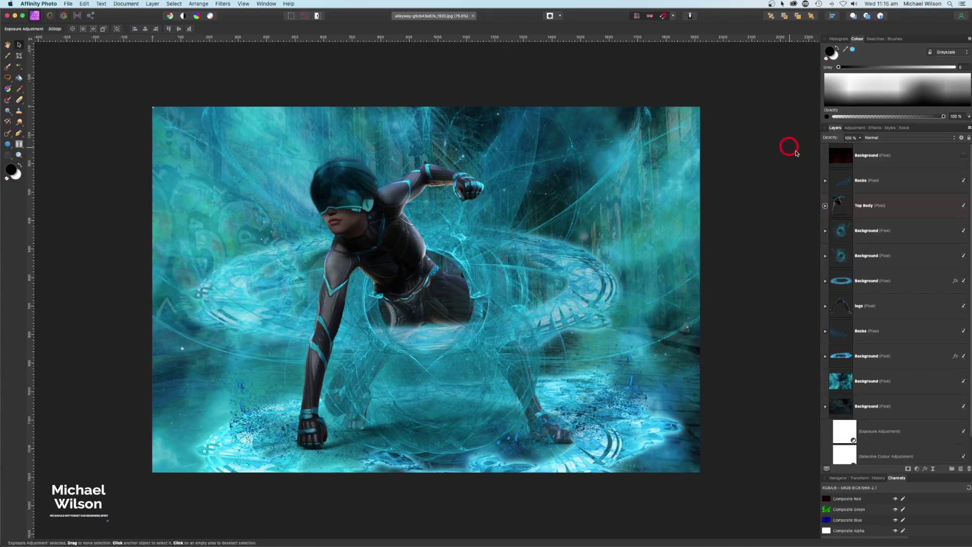
Show the hidden ember particles layer at the top of the stack and set its blend mode to Screen.
left_click(857, 158)
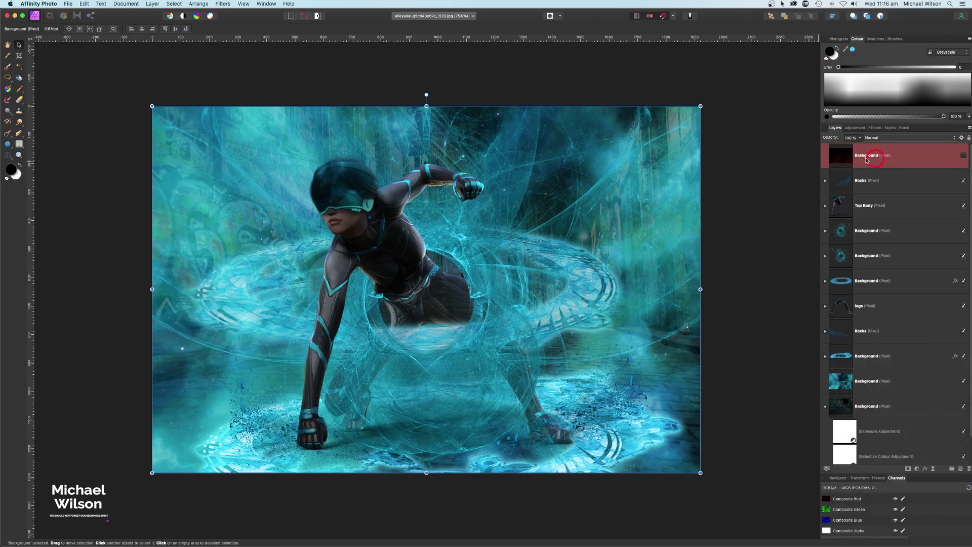
left_click(963, 156)
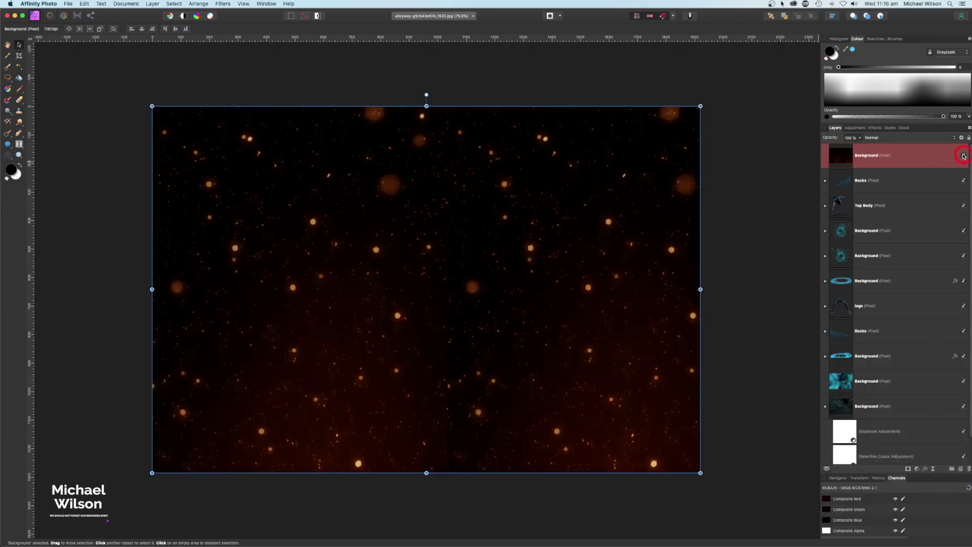
left_click(897, 140)
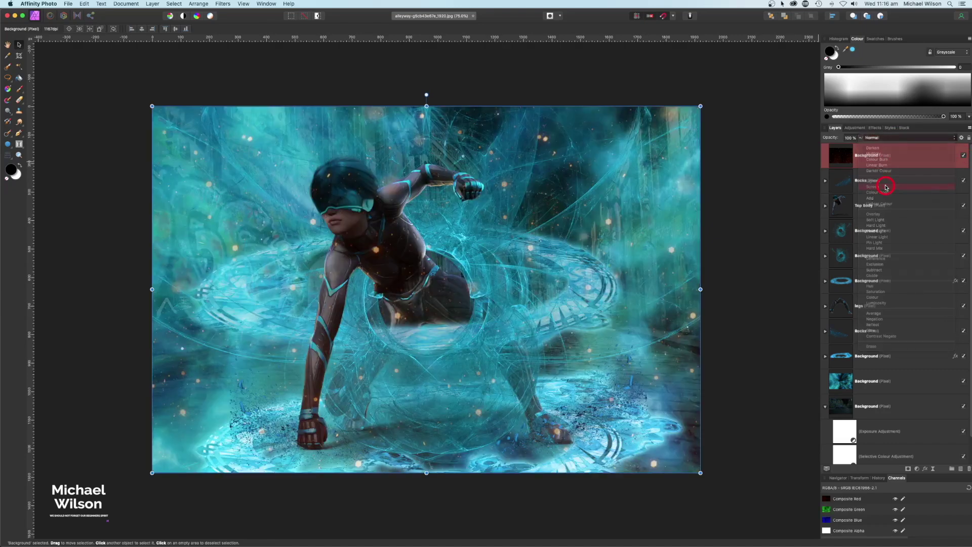
left_click(886, 187)
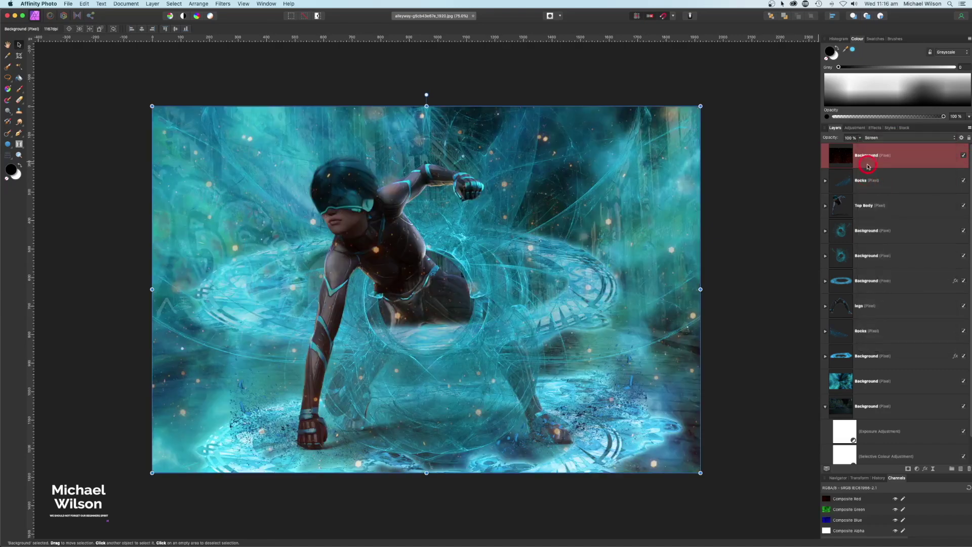
Add a Recolour adjustment nested in the ember particles layer, with its hue shifted to cyan at about 173°.
left_click(917, 470)
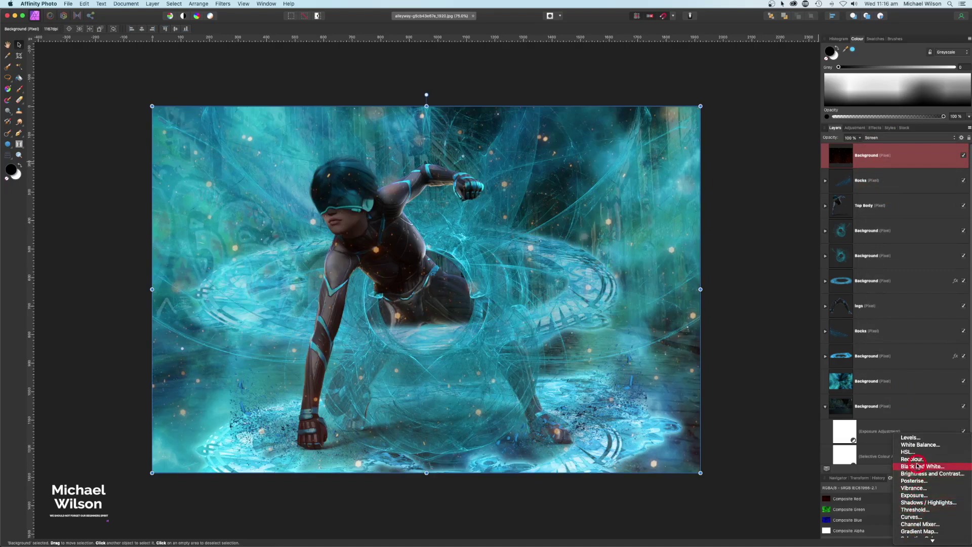
left_click(917, 460)
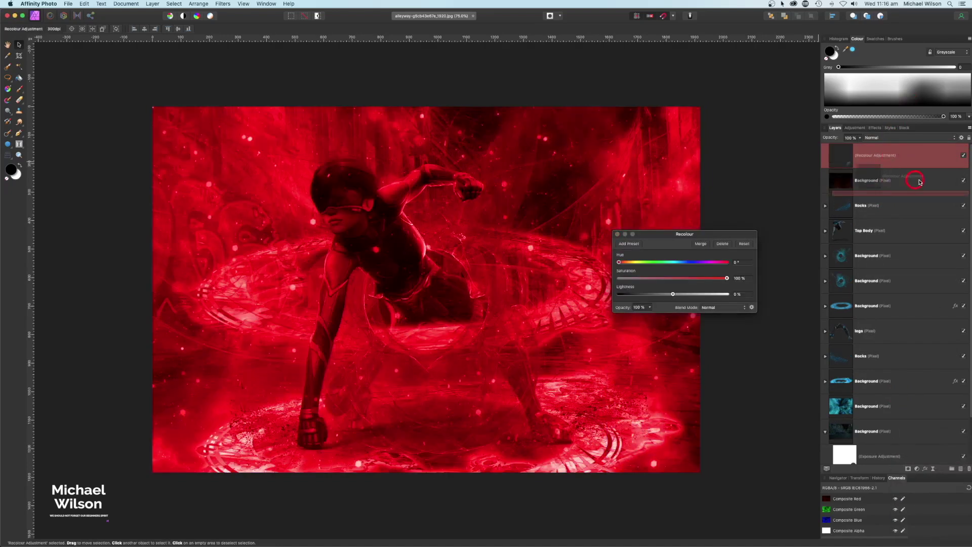
left_click_drag(619, 262, 672, 265)
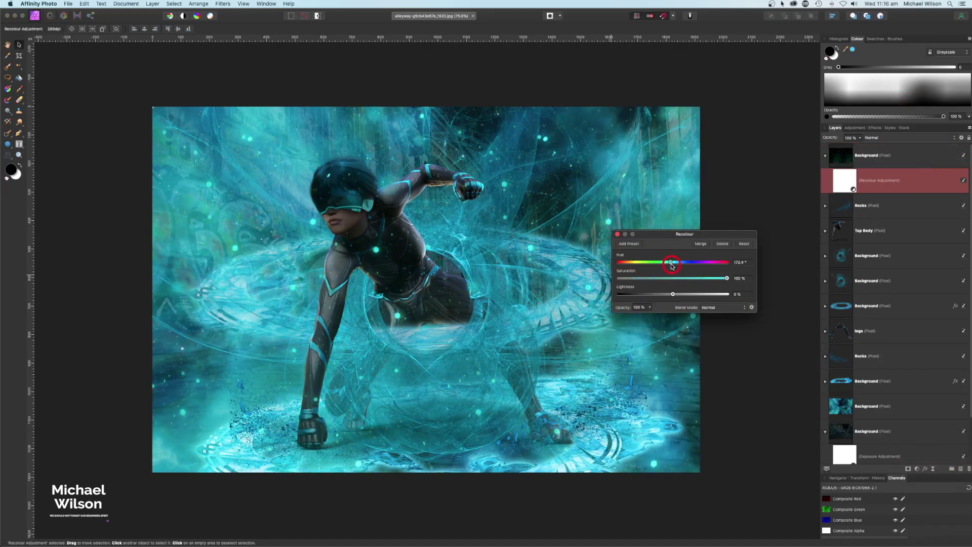
Finish the recolour of the ember particles layer and switch to the Erase Brush Tool.
left_click(700, 244)
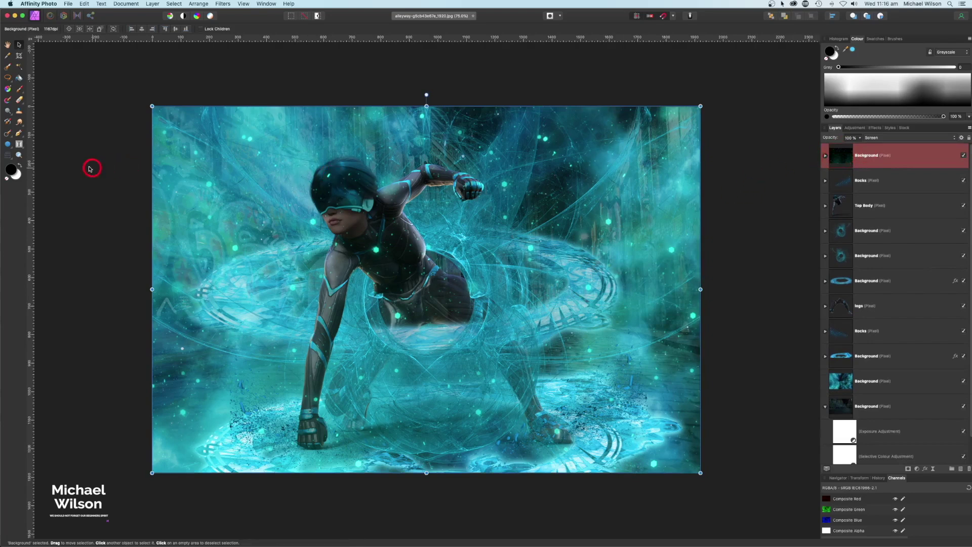
left_click(19, 99)
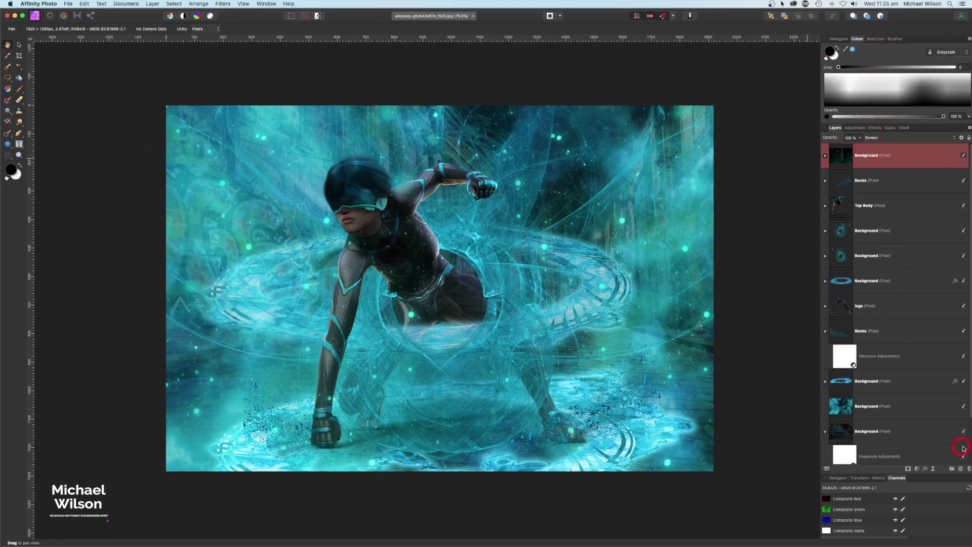
Add a new pixel layer at the top of the stack and choose the second brush in the IAMRENSI Lens Flare Brushes set.
left_click(960, 470)
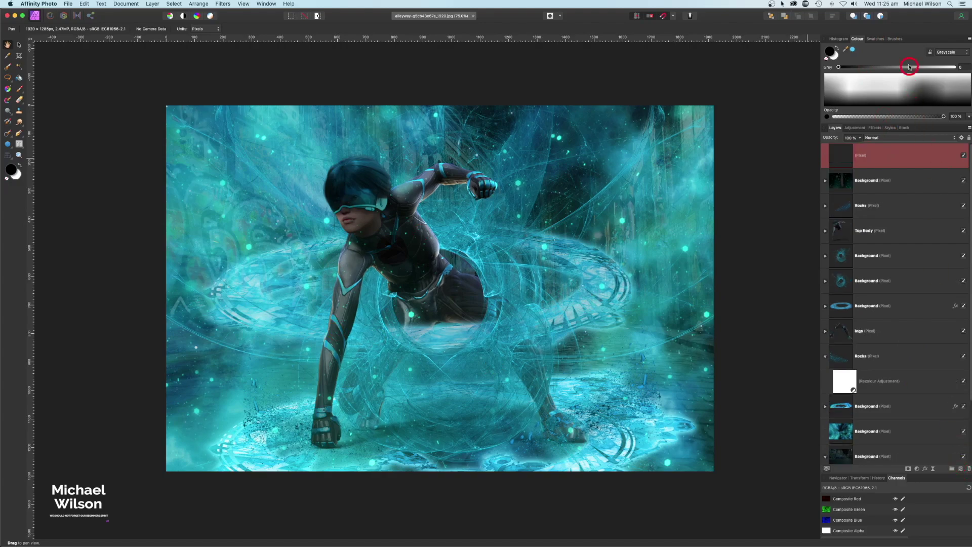
left_click(896, 39)
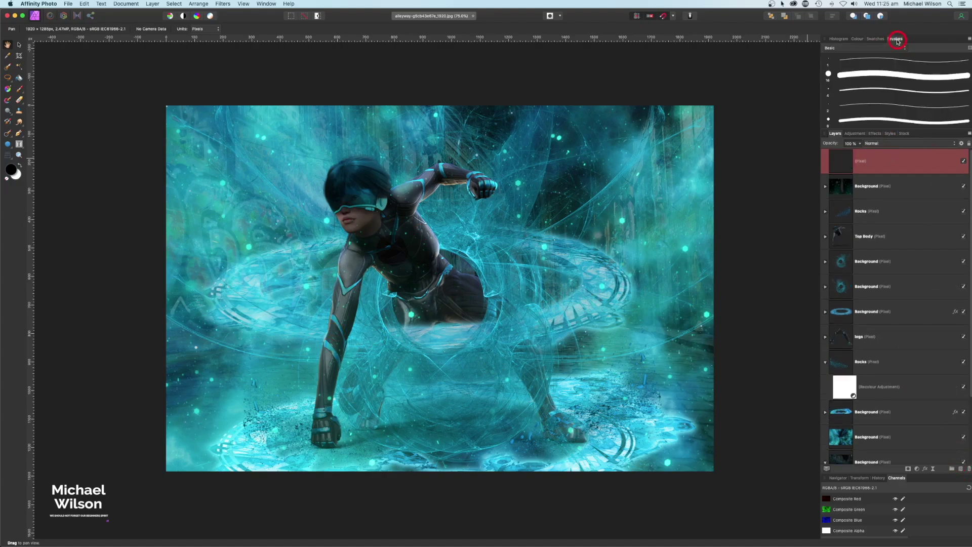
left_click(860, 48)
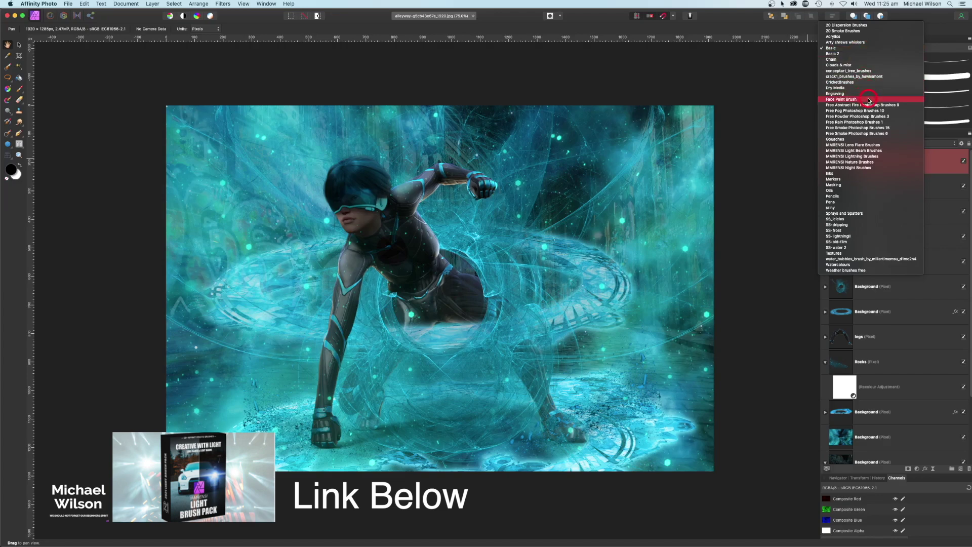
left_click(855, 145)
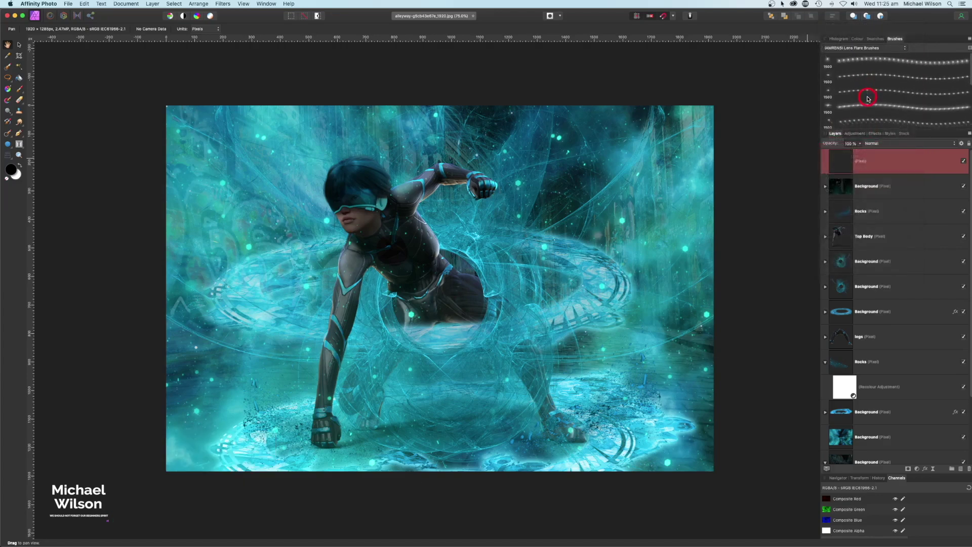
left_click(866, 76)
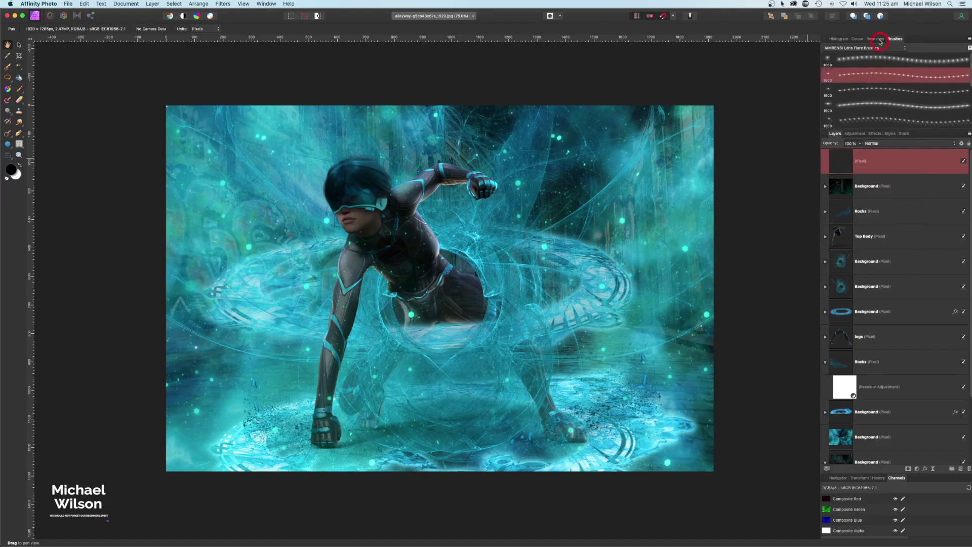
Activate the Paint Brush Tool and make white the active painting colour.
left_click(858, 39)
left_click(839, 48)
left_click(18, 89)
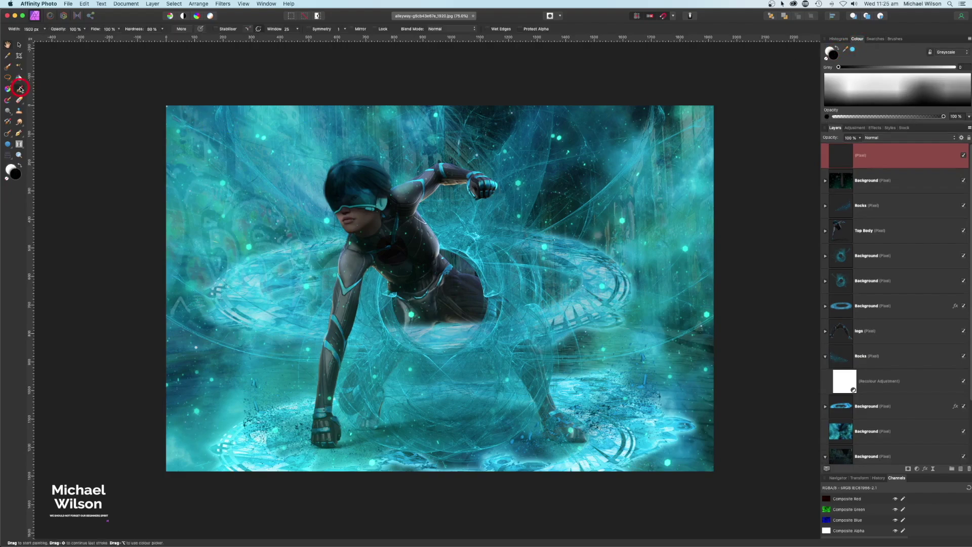
left_click(836, 49)
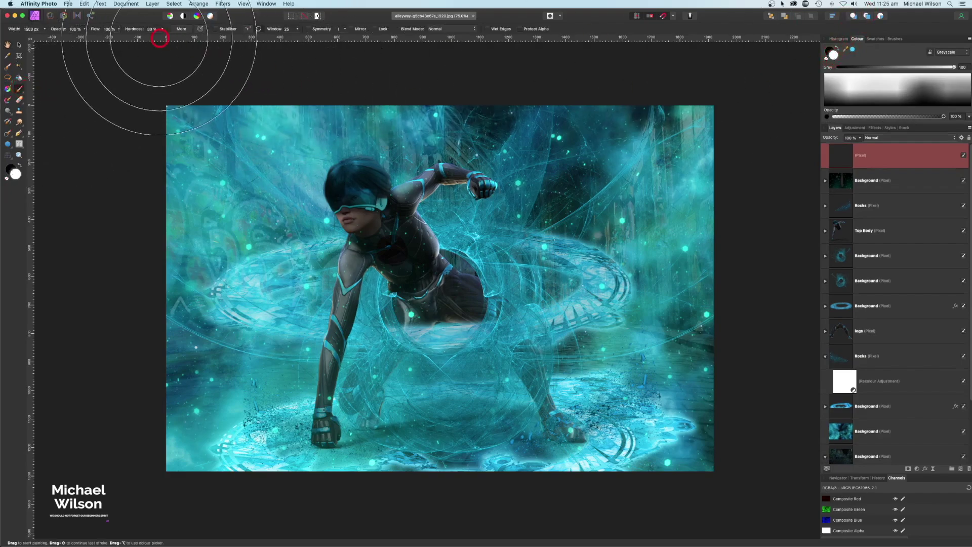
left_click(225, 178)
key("super+z")
left_click(257, 205)
Reduce the brush width to about 181 px and stamp white lens flares on the figure's raised fist and shoe.
key("bracketleft")
key("bracketleft")
key("bracketleft")
key("bracketleft")
key("bracketleft")
key("bracketleft")
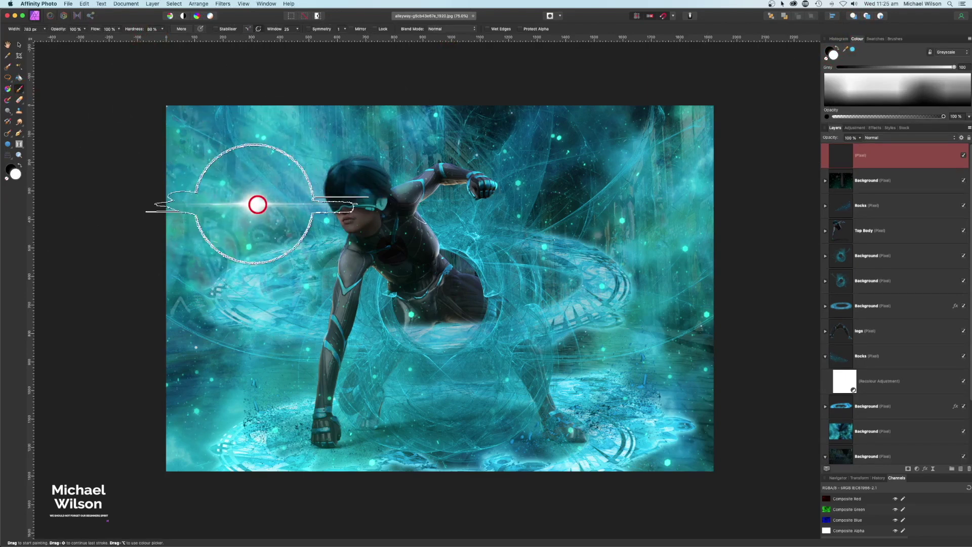
key("bracketleft")
key("bracketleft")
key("bracketleft")
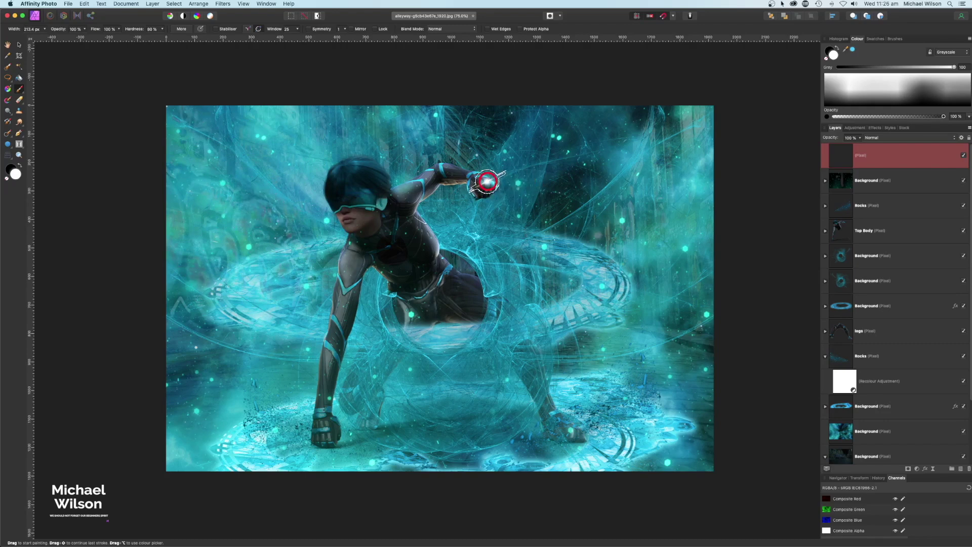
key("bracketleft")
left_click(487, 180)
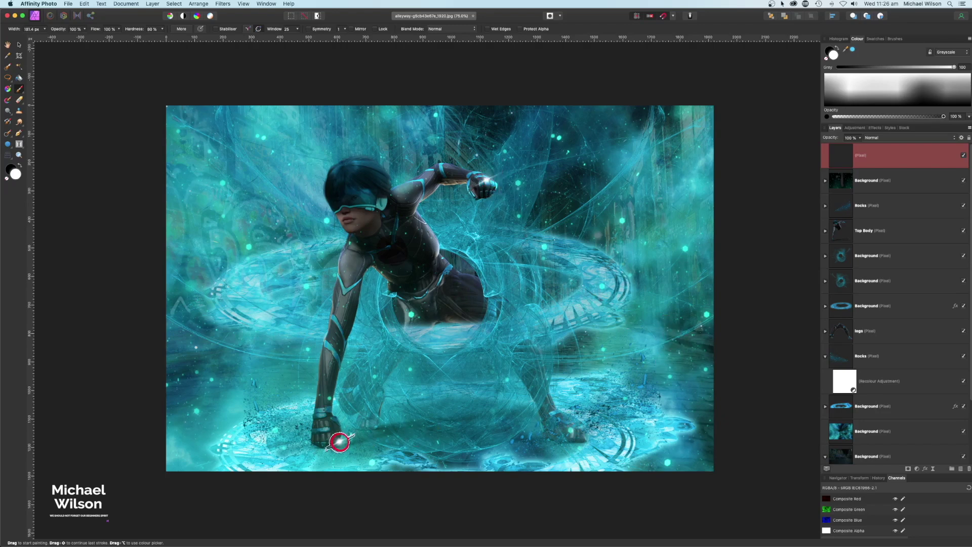
left_click(575, 428)
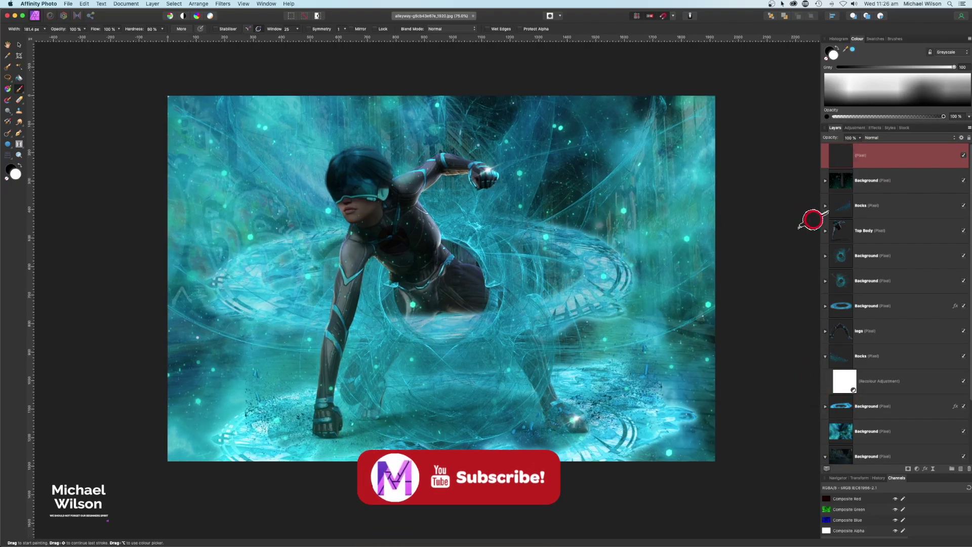
scroll(811, 218, "right", 3)
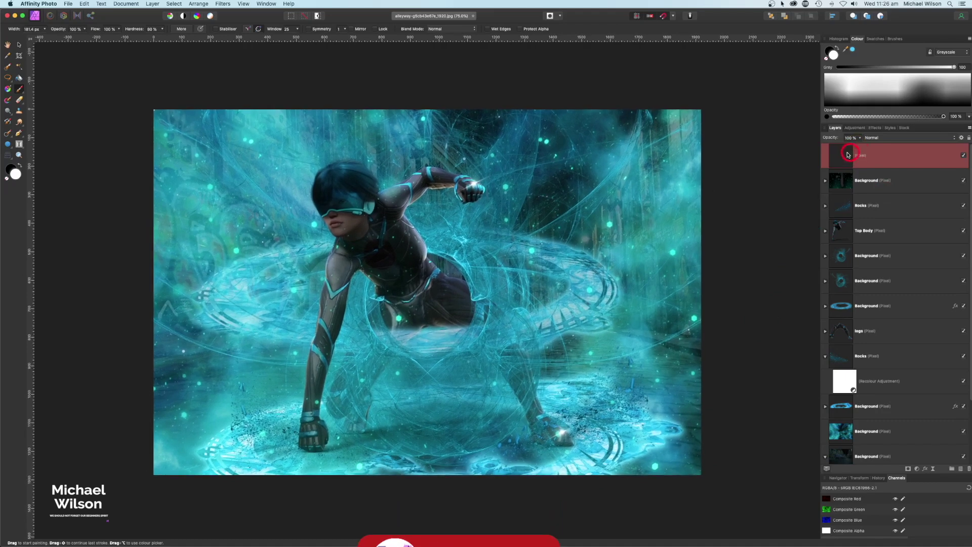
Merge all visible layers into a new layer at the top and open it in the Develop Persona.
left_click(154, 4)
left_click(160, 230)
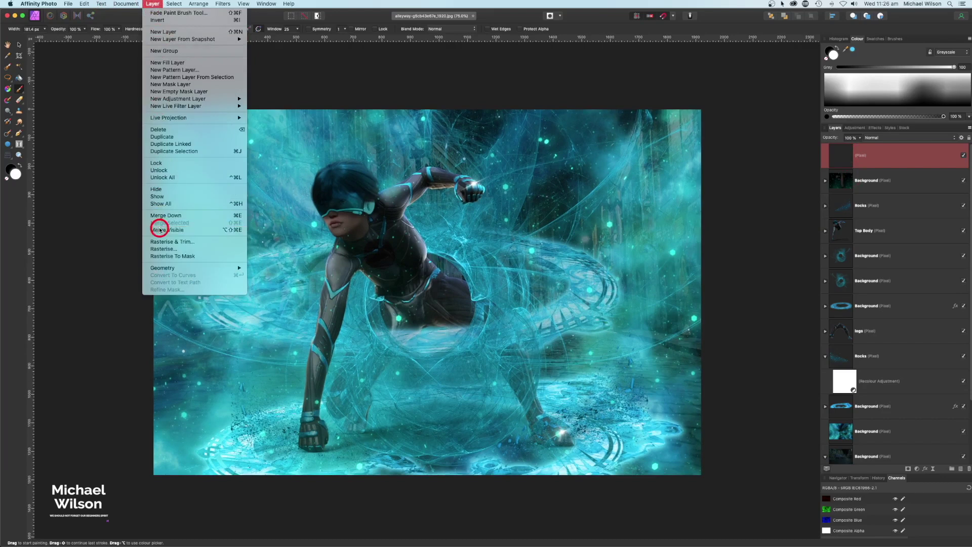
left_click(70, 19)
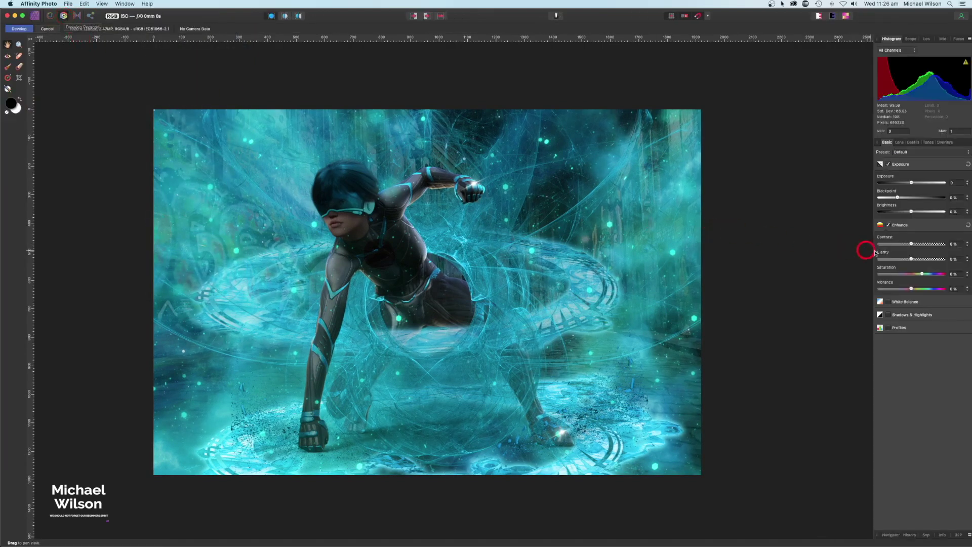
Develop the merged layer with clarity at about 61%, exposure at about -0.8 and vibrance raised nearly to maximum.
left_click_drag(910, 259, 931, 260)
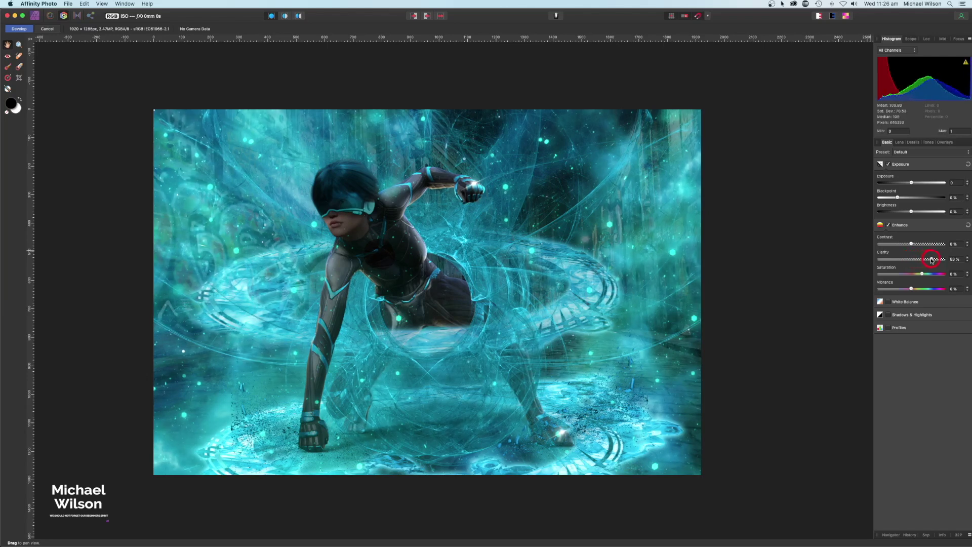
left_click_drag(912, 185, 906, 185)
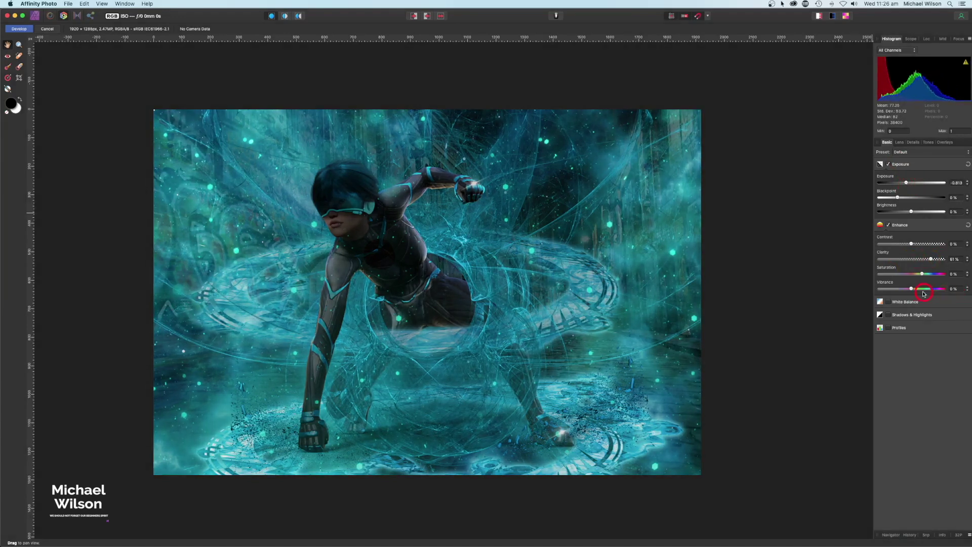
left_click_drag(912, 288, 946, 292)
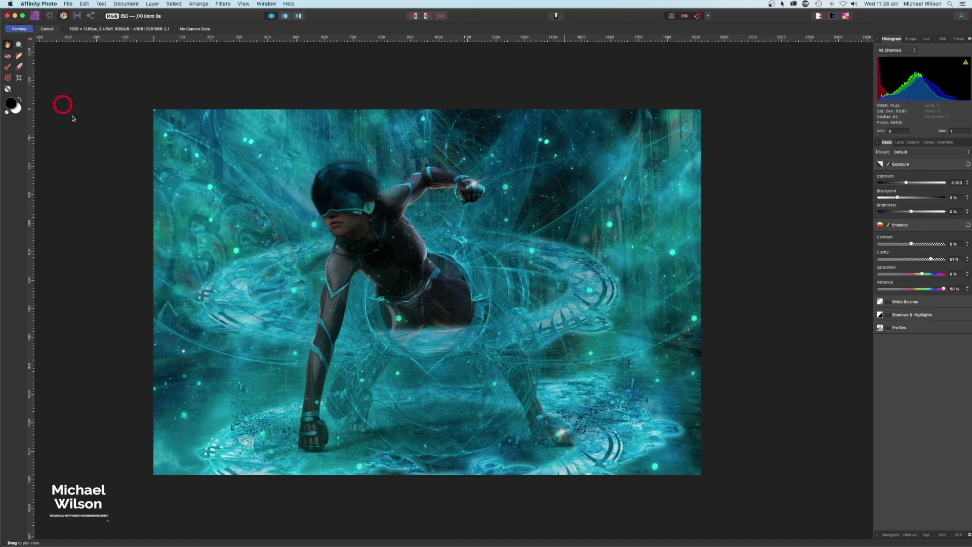
left_click(19, 29)
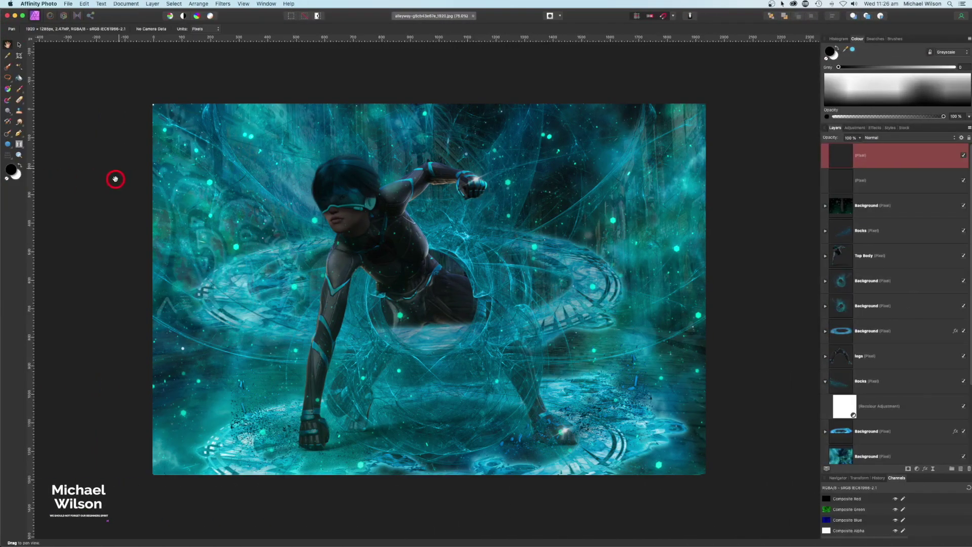